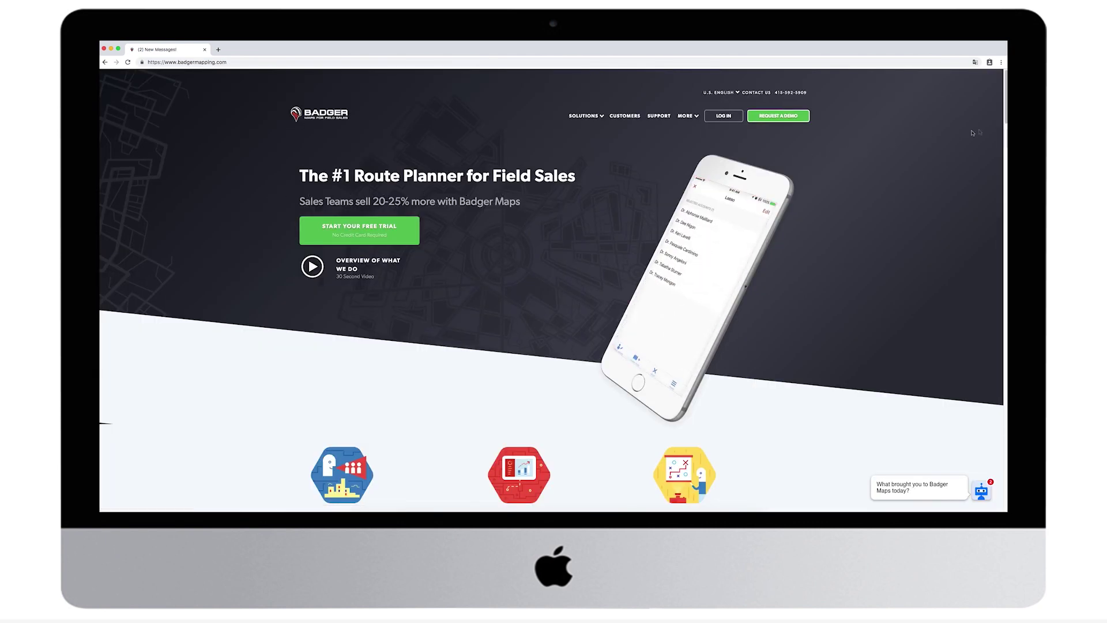
# Step: Scroll the badgermapping.com homepage down until the three feature illustrations appear
pyautogui.moveTo(1004, 117); pyautogui.dragTo(994, 81)
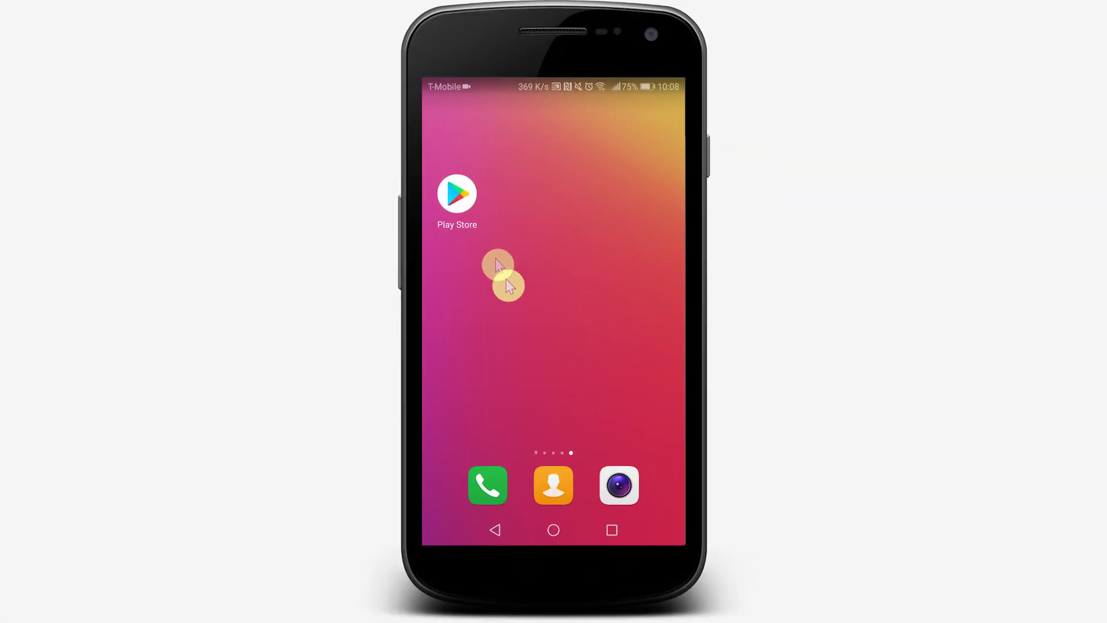
# Step: Search the Play Store for 'badger ma' to install Badger Maps
pyautogui.click(461, 196)
pyautogui.click(553, 41)
pyautogui.write('badger ma')
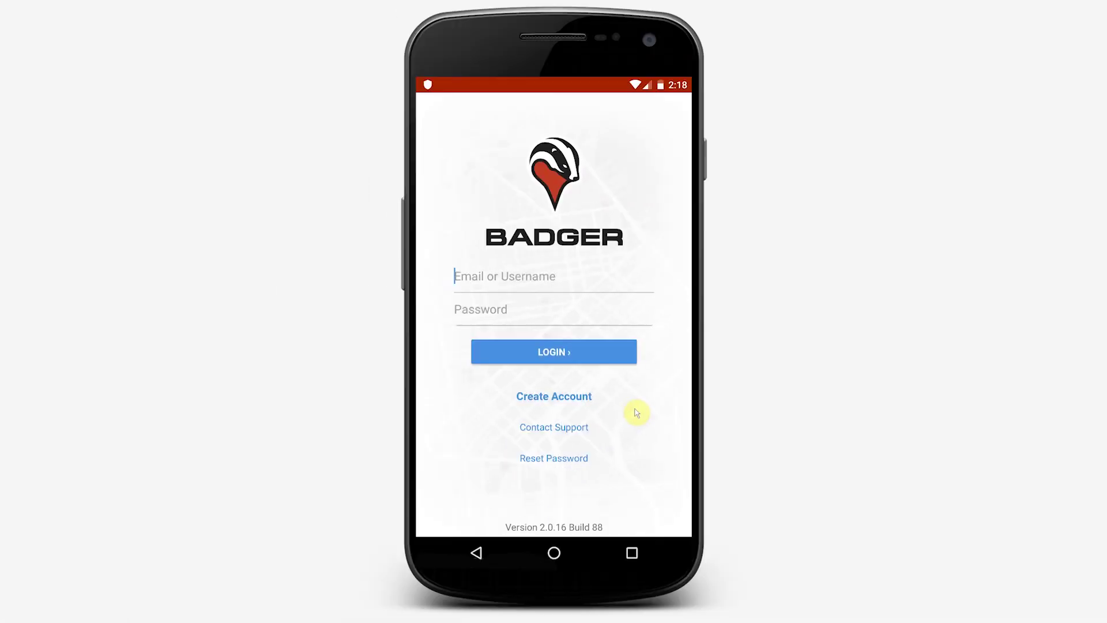
# Step: Fill the Create Account form with the user's full name, e-mail and a password
pyautogui.click(544, 397)
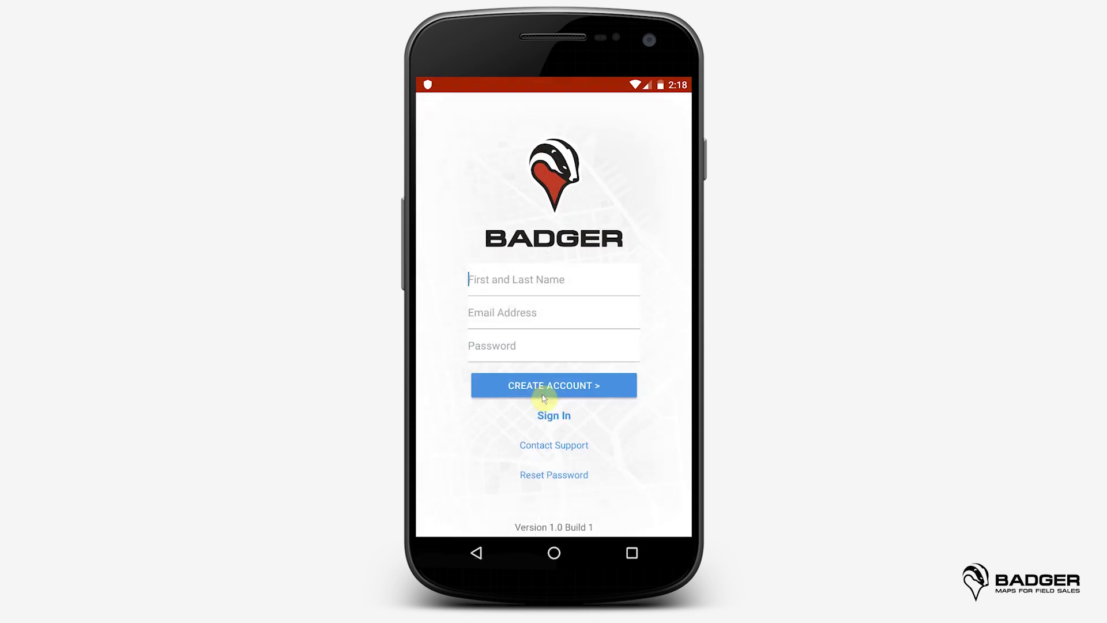
pyautogui.press('Tab')
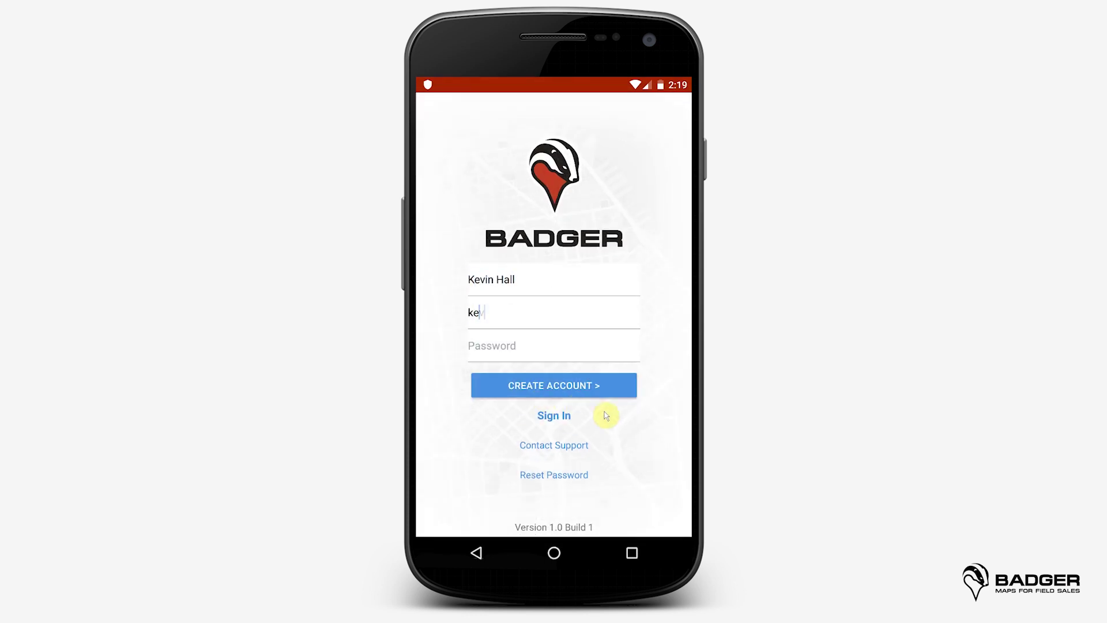
pyautogui.press('Tab')
pyautogui.write('12345')
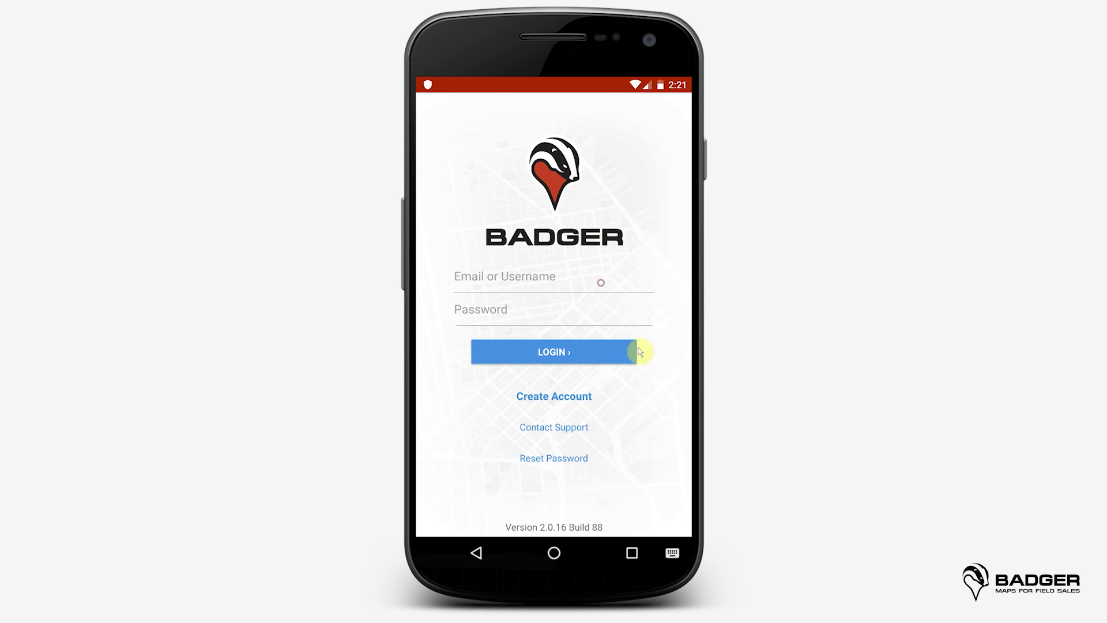
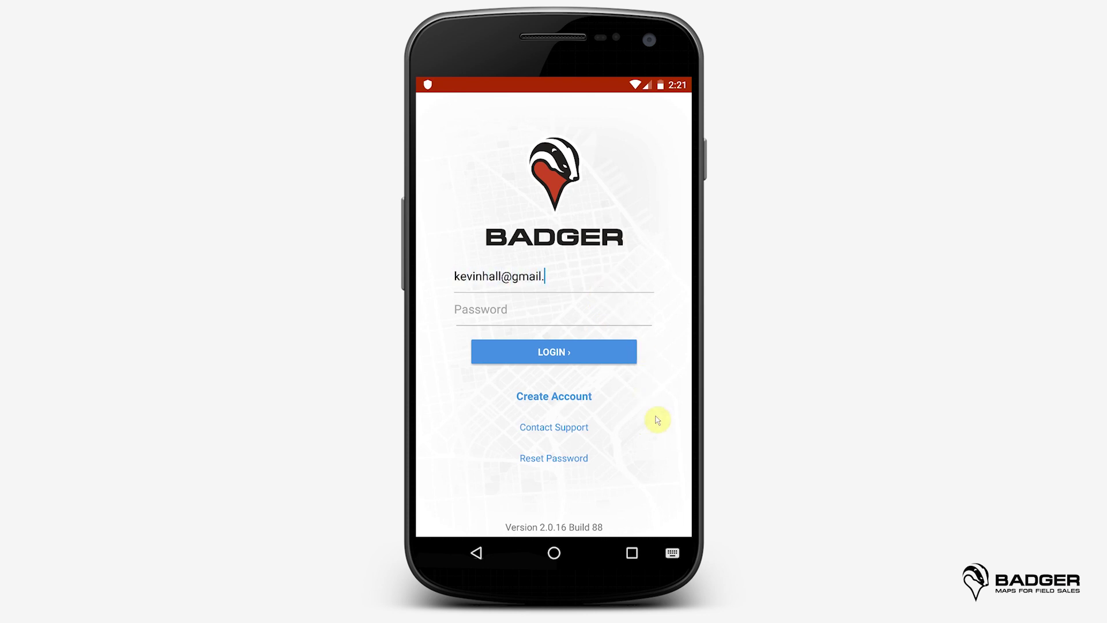
# Step: Enter the login e-mail address and go to the Reset Password screen
pyautogui.click(520, 318)
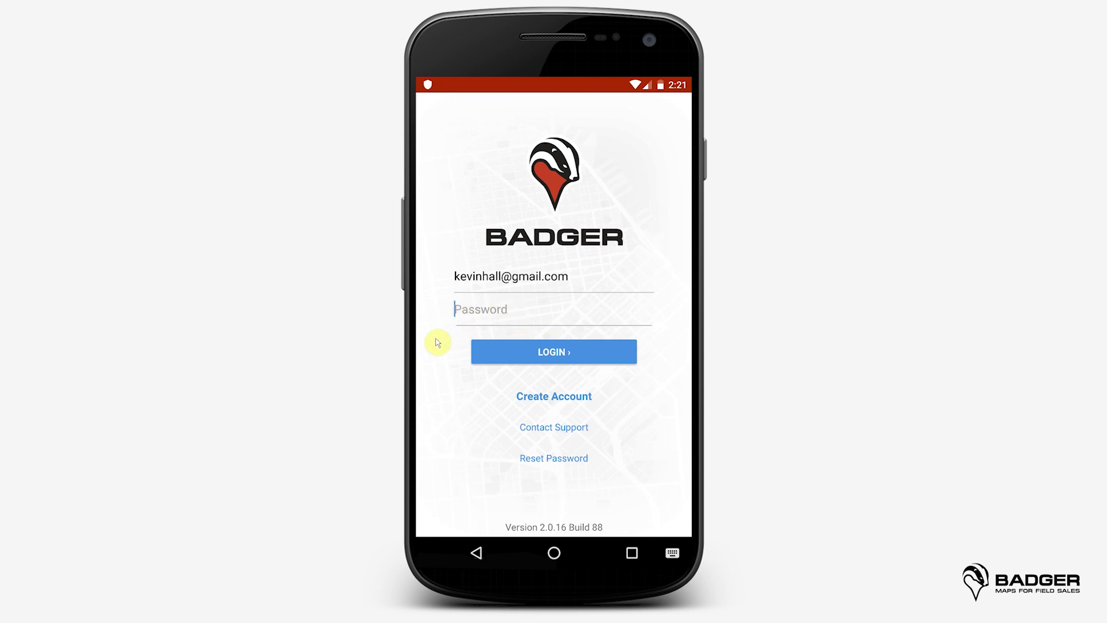
pyautogui.click(557, 459)
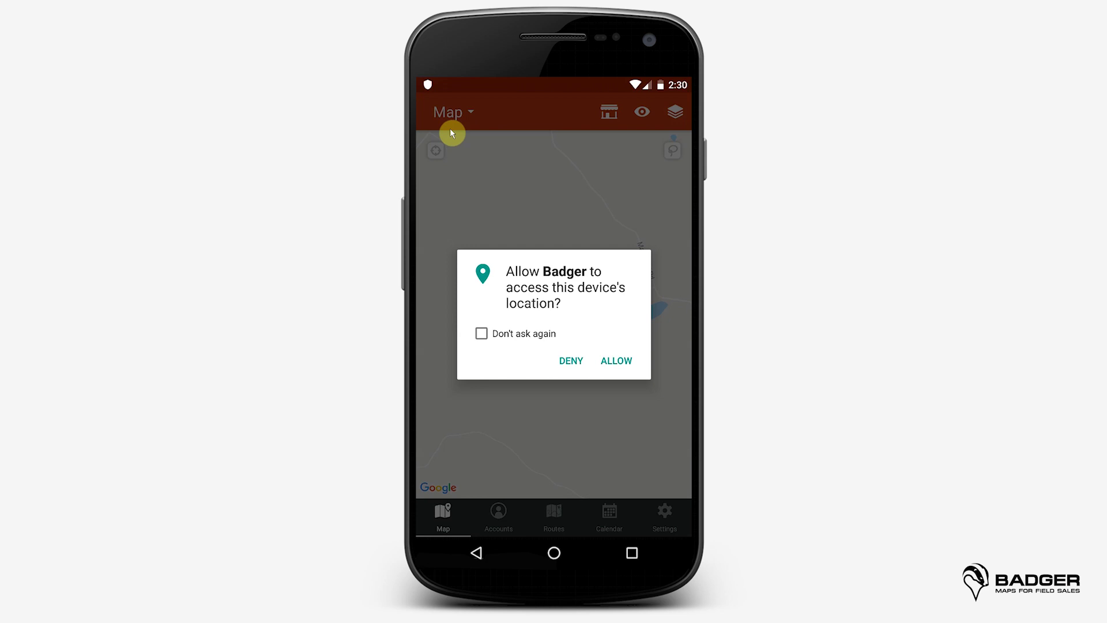
# Step: Allow Badger Maps to access the device's location
pyautogui.click(614, 363)
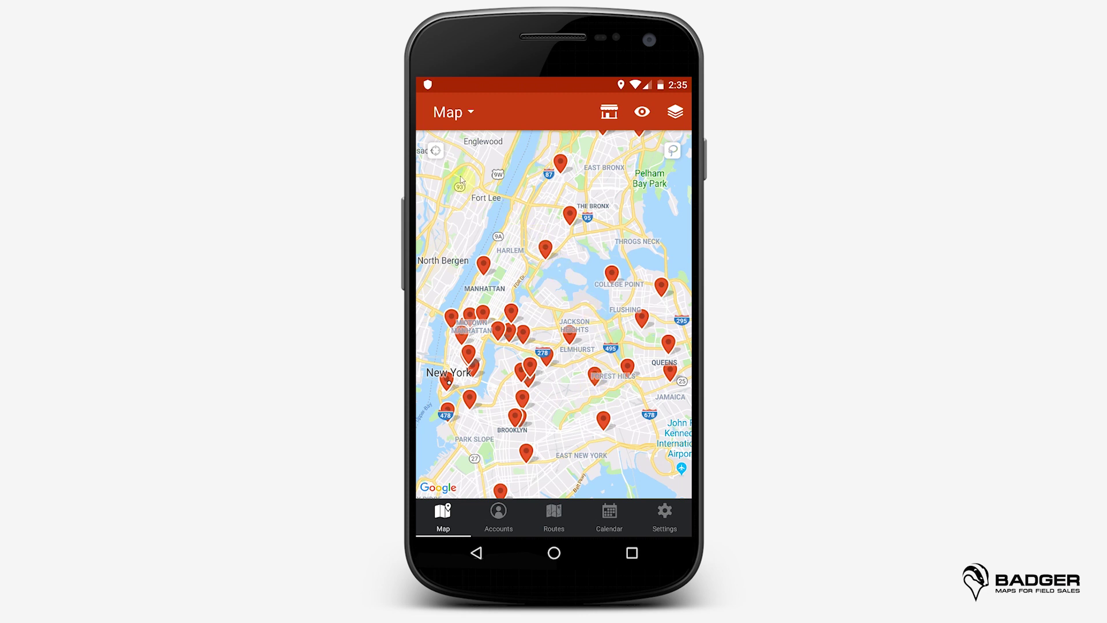
# Step: Center the map on the current location and turn on the Satellite Imagery layer
pyautogui.click(436, 151)
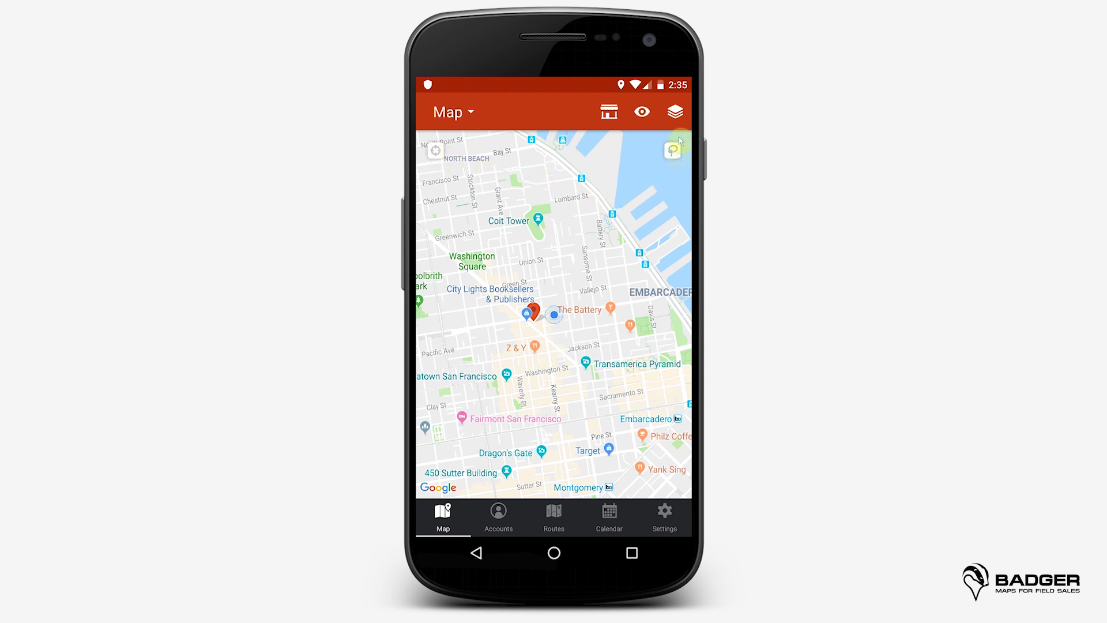
pyautogui.click(678, 113)
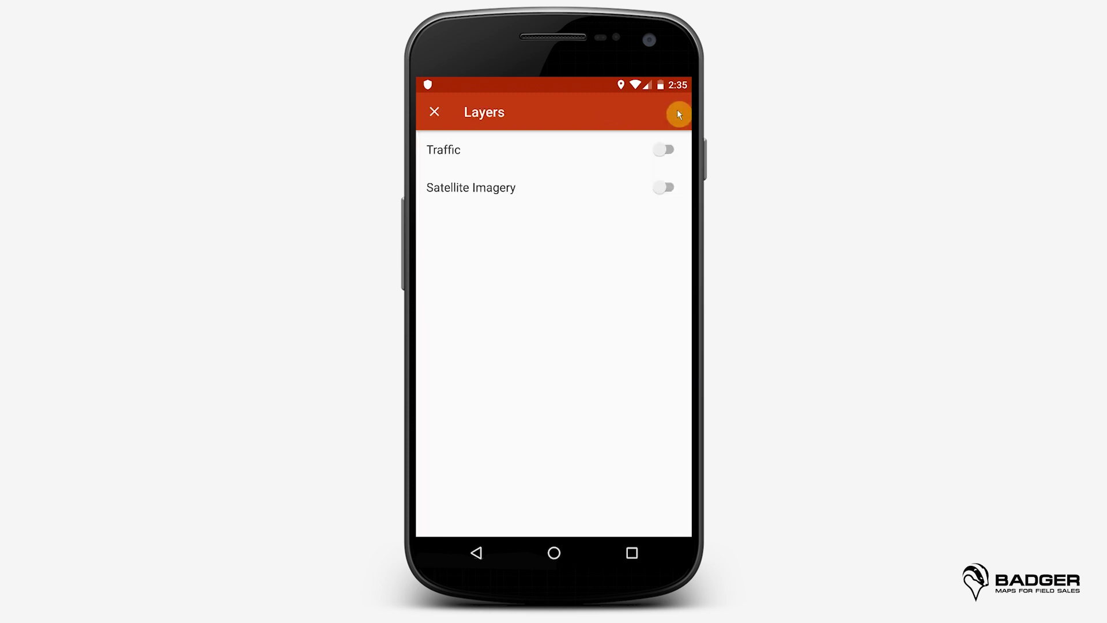
pyautogui.click(663, 187)
pyautogui.click(435, 112)
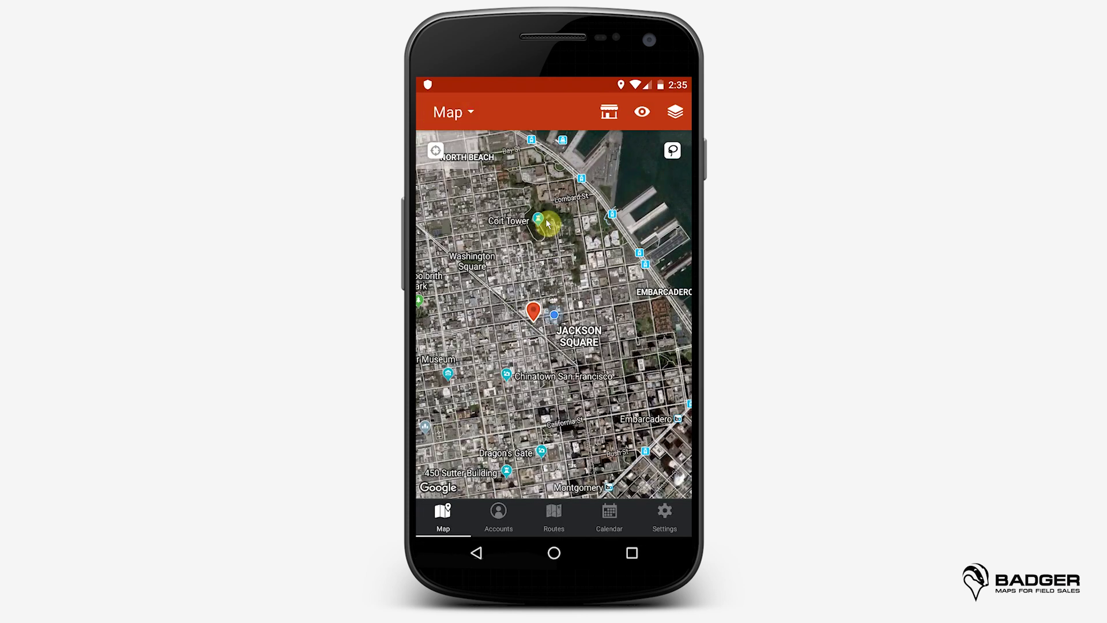
# Step: Turn on the Traffic layer to show live traffic on the map
pyautogui.click(675, 112)
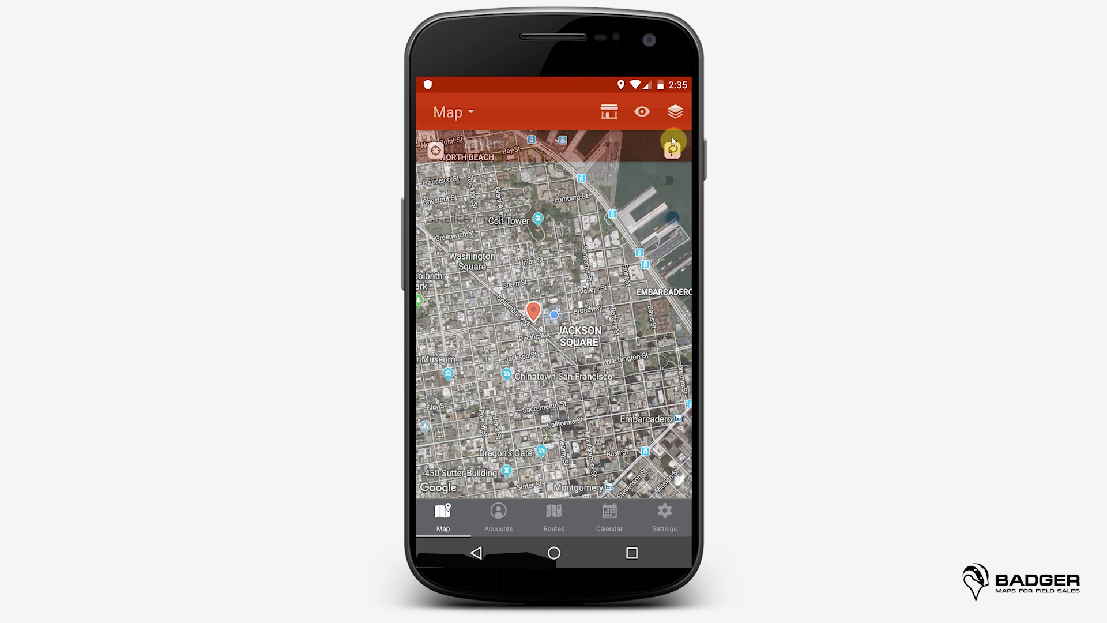
pyautogui.click(669, 149)
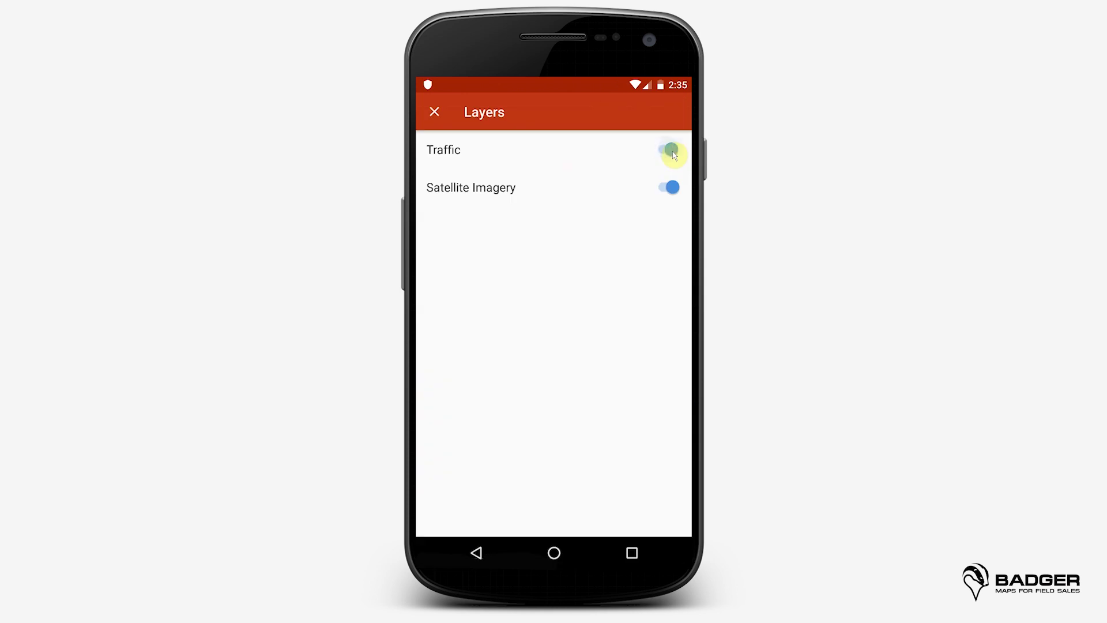
pyautogui.click(435, 114)
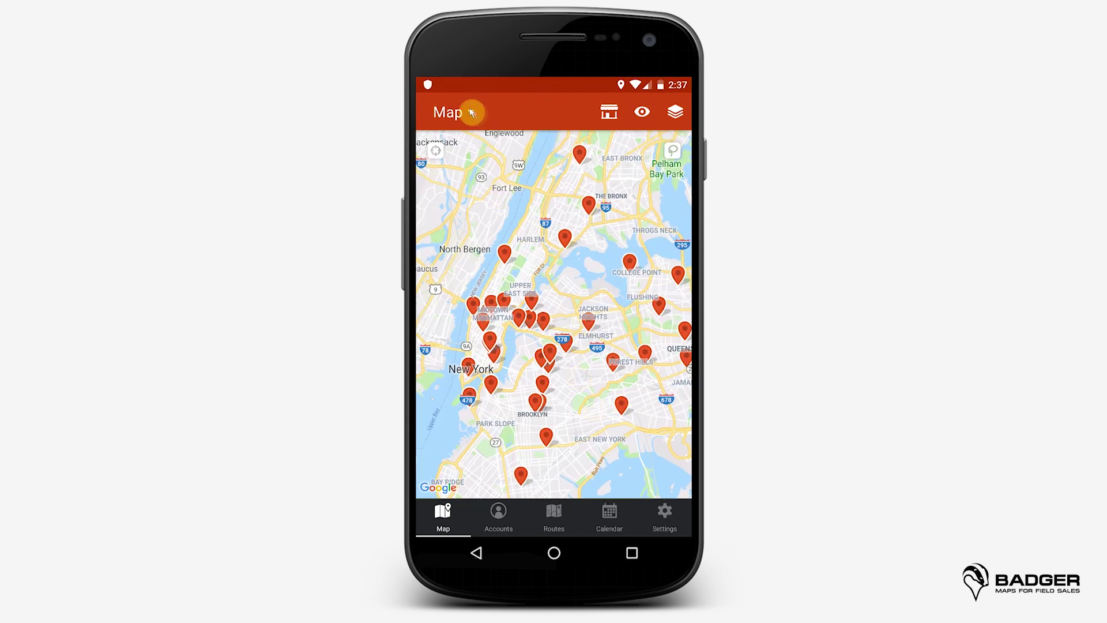
pyautogui.click(470, 113)
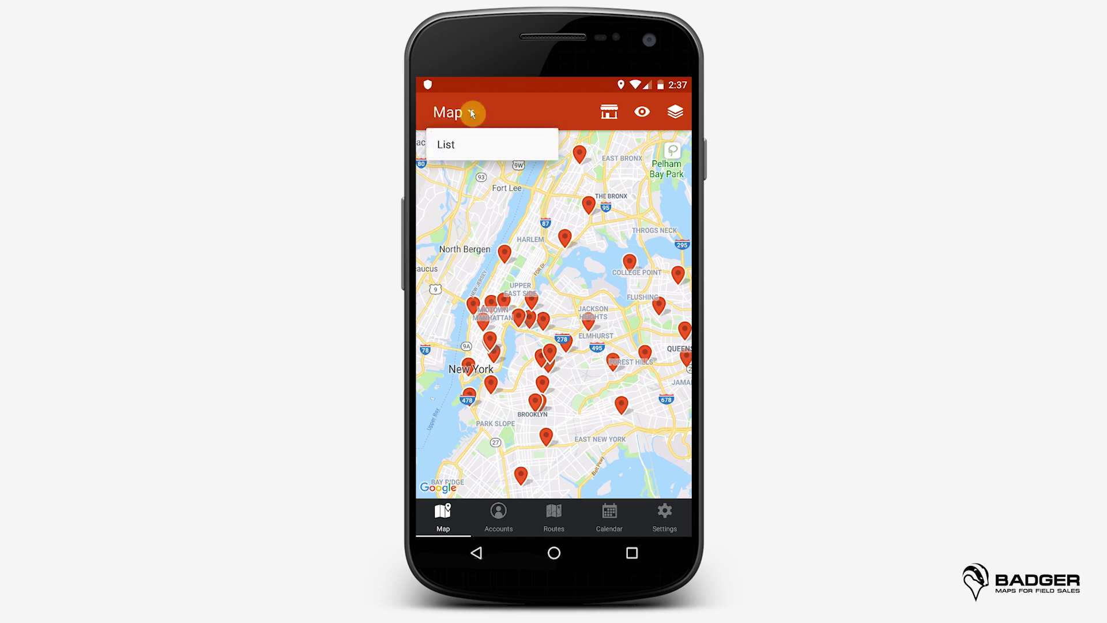
pyautogui.click(456, 146)
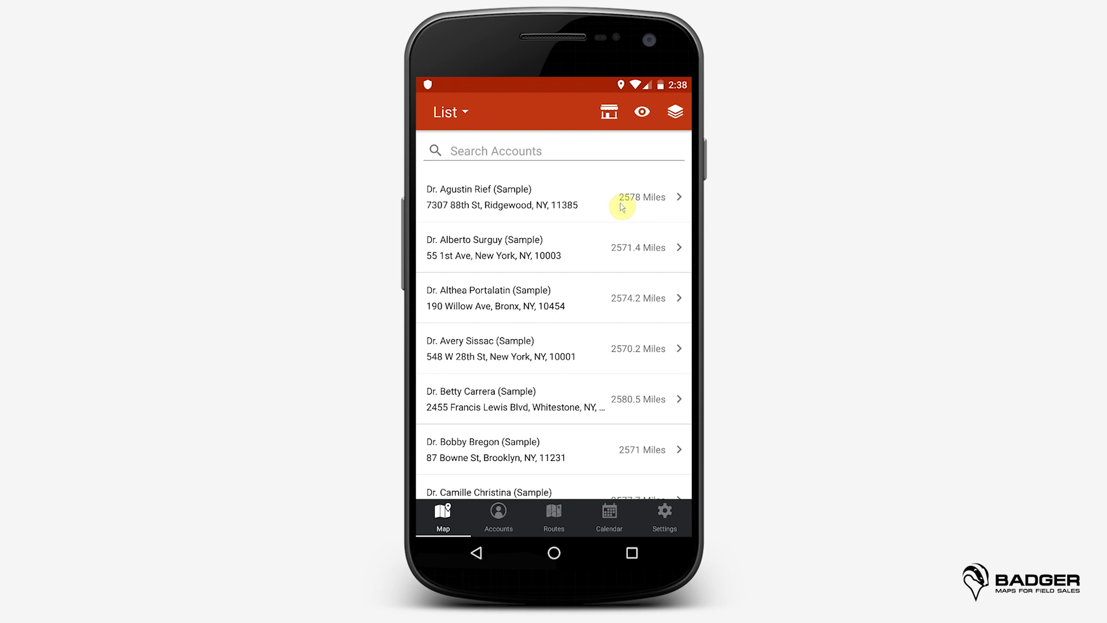
pyautogui.click(553, 153)
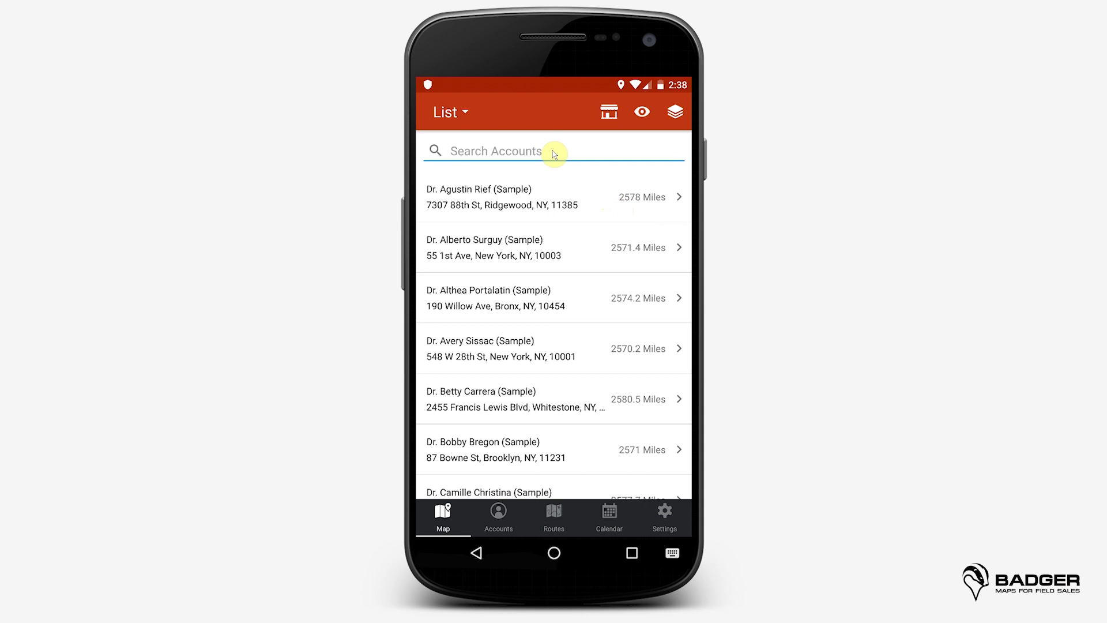
pyautogui.write('be')
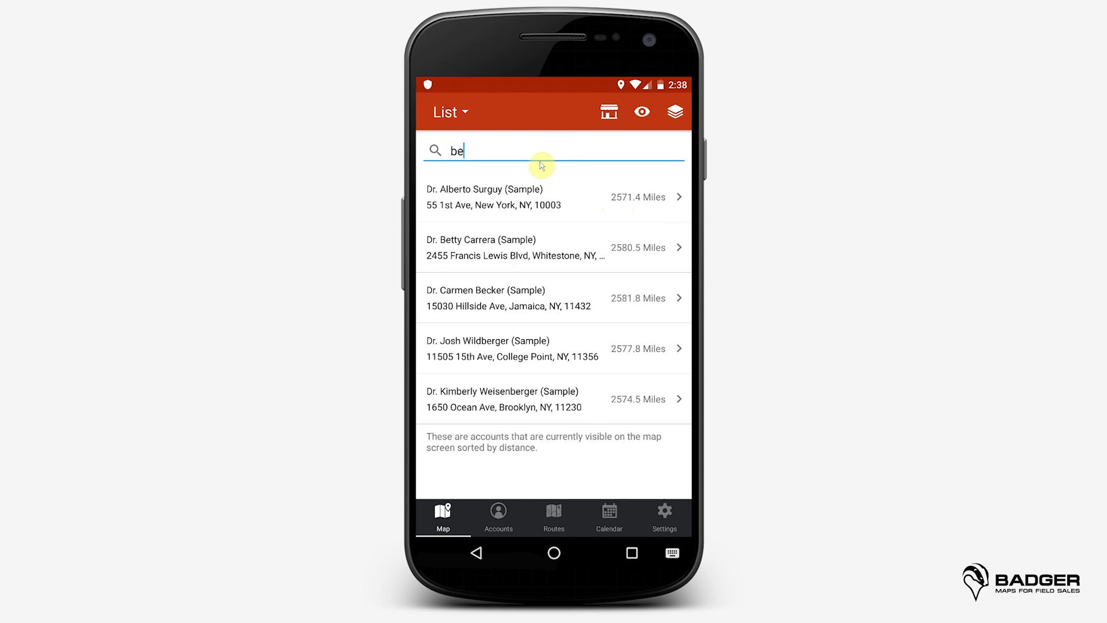
pyautogui.click(521, 243)
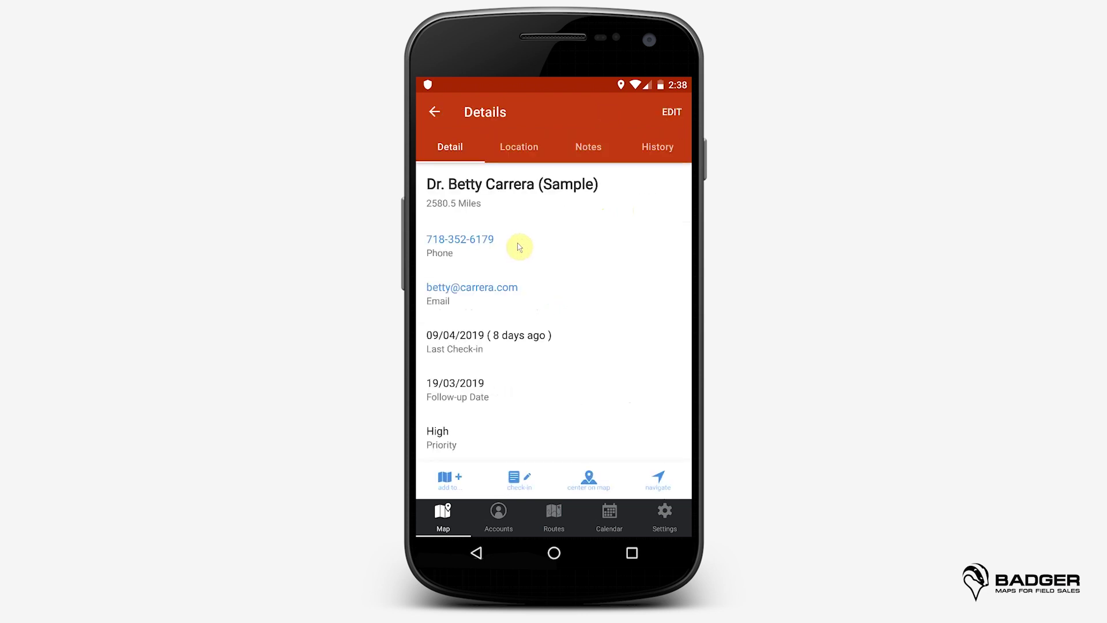
pyautogui.click(434, 112)
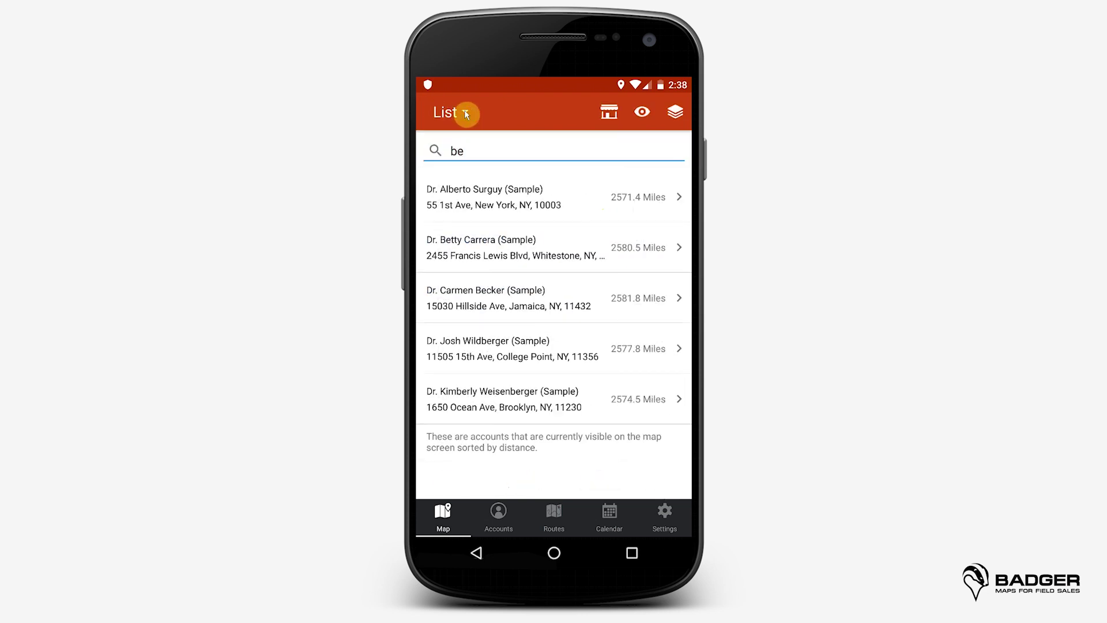
pyautogui.click(466, 114)
pyautogui.click(467, 142)
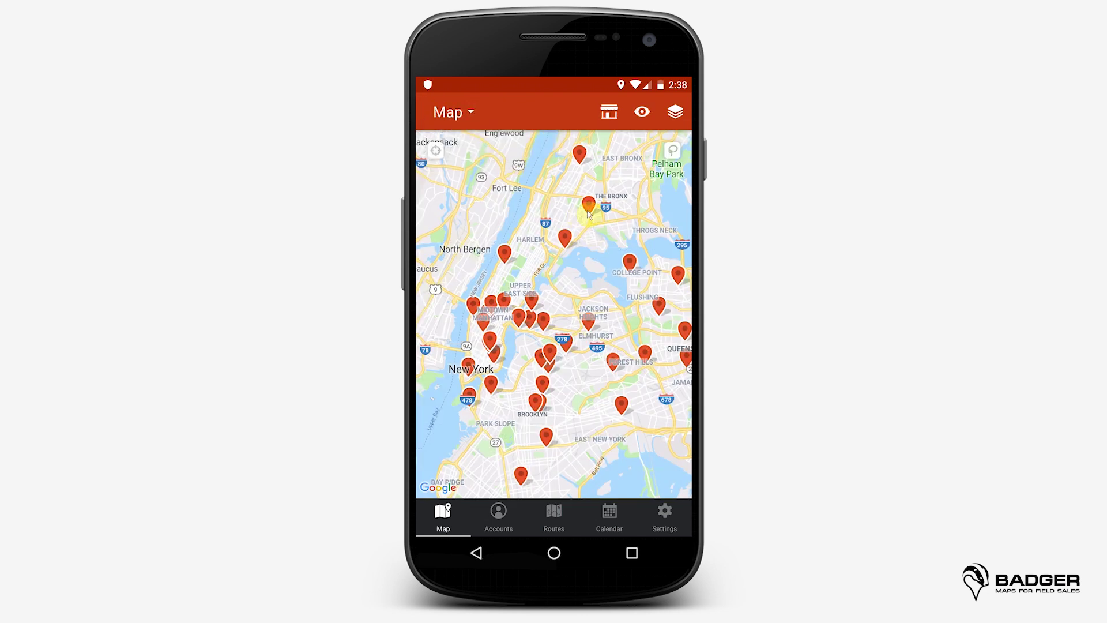
pyautogui.click(673, 153)
pyautogui.moveTo(527, 257)
pyautogui.mouseDown()
pyautogui.moveTo(442, 286)
pyautogui.moveTo(583, 297)
pyautogui.moveTo(536, 260)
pyautogui.mouseUp()
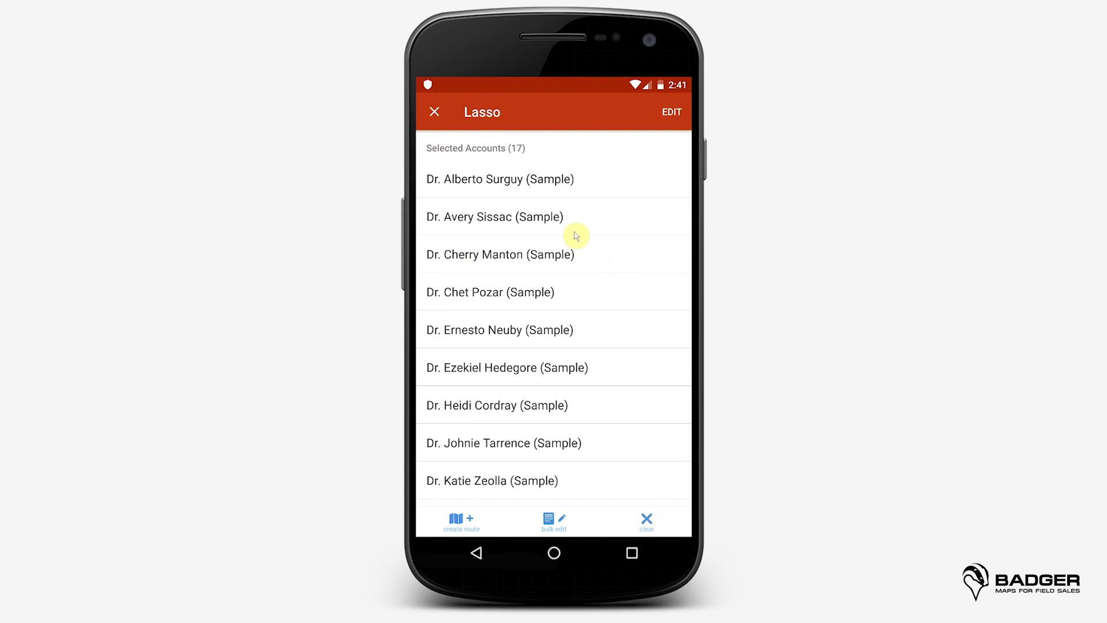
pyautogui.click(435, 112)
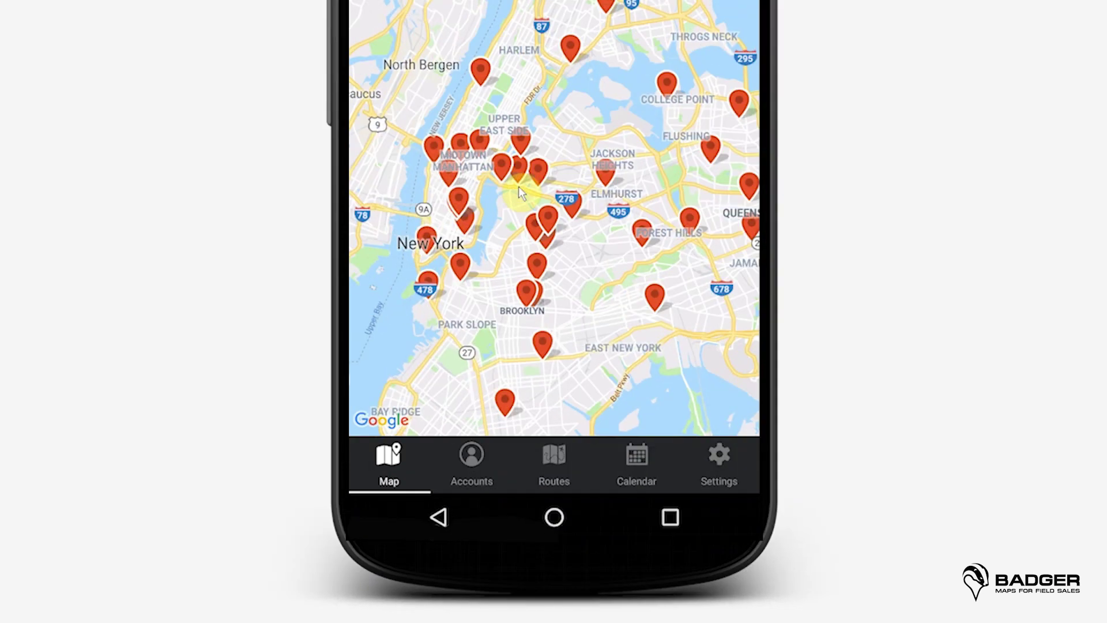
pyautogui.click(492, 386)
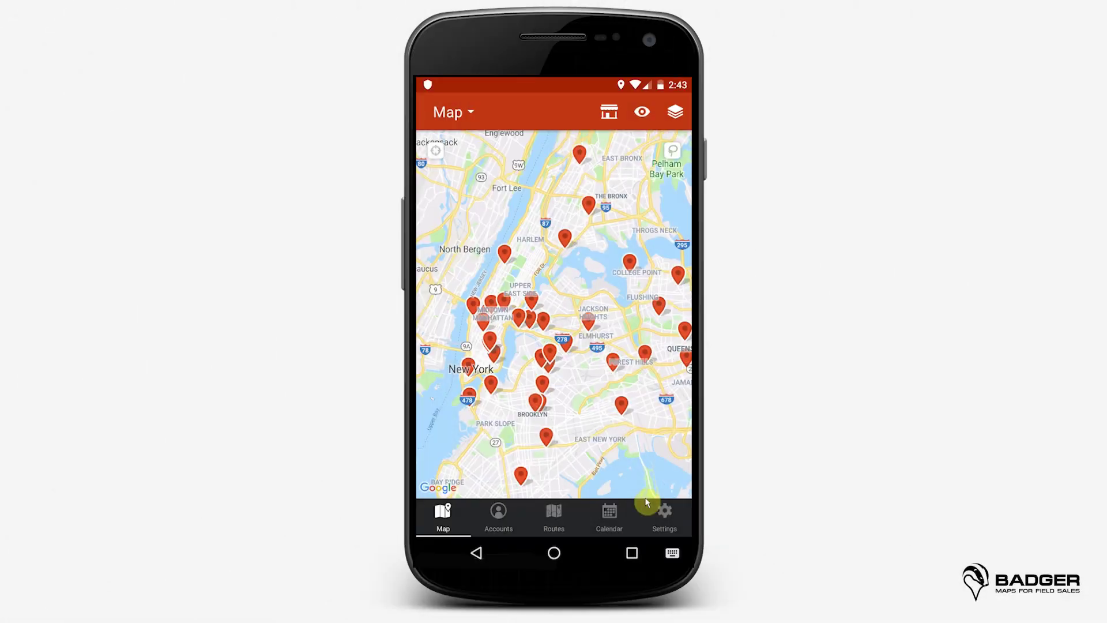
pyautogui.click(496, 510)
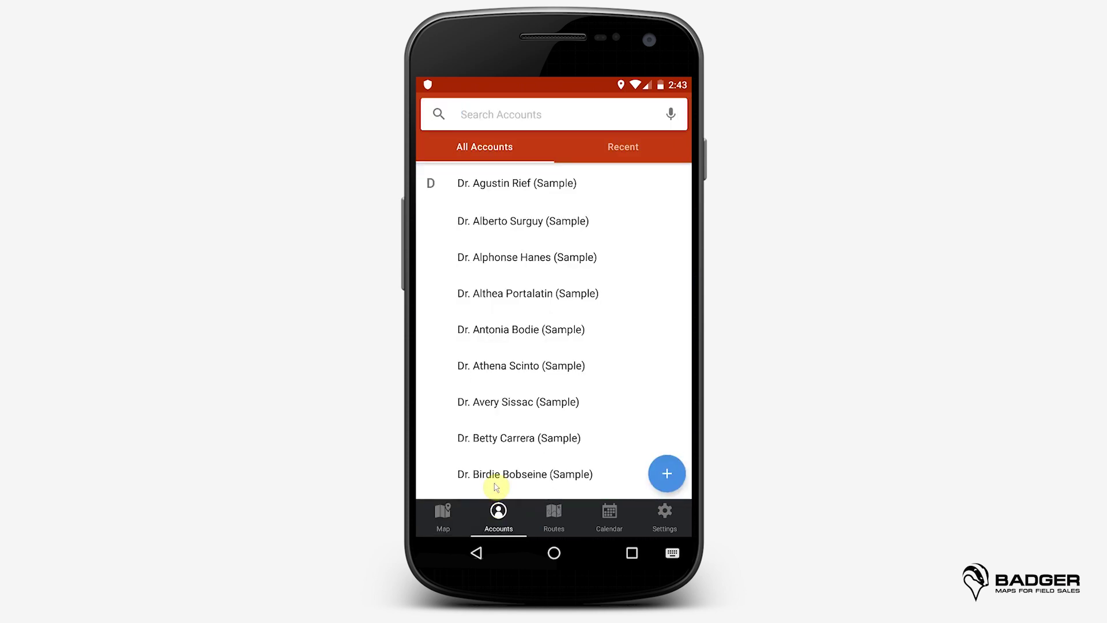
# Step: Scroll the accounts list and search it for 'b'
pyautogui.moveTo(629, 354); pyautogui.dragTo(637, 212)
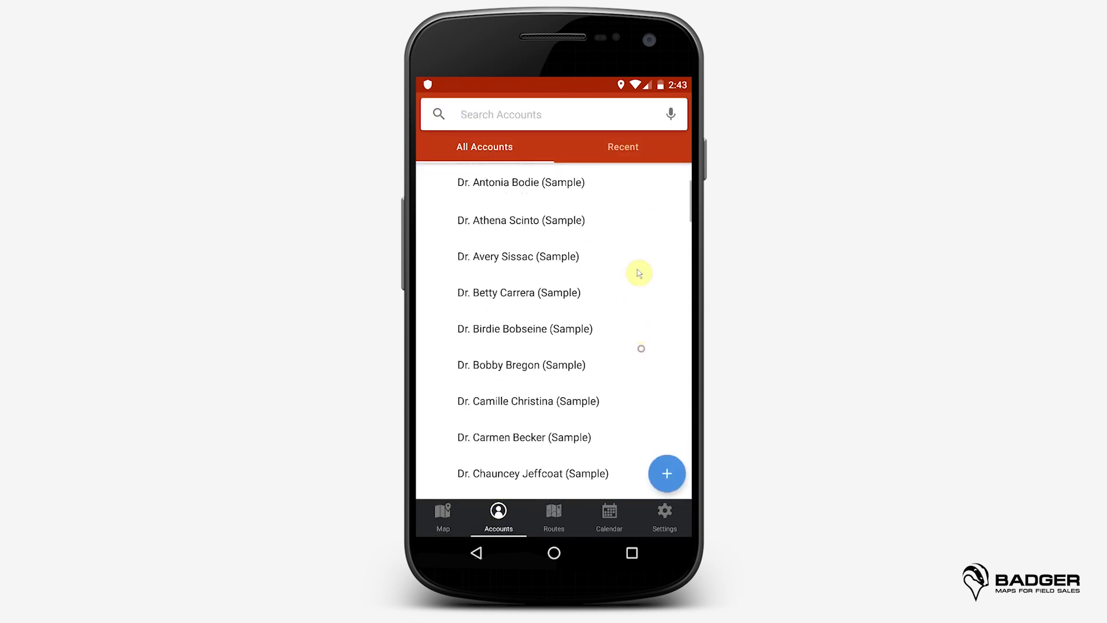
pyautogui.moveTo(638, 272); pyautogui.dragTo(638, 191)
pyautogui.moveTo(633, 242); pyautogui.dragTo(630, 212)
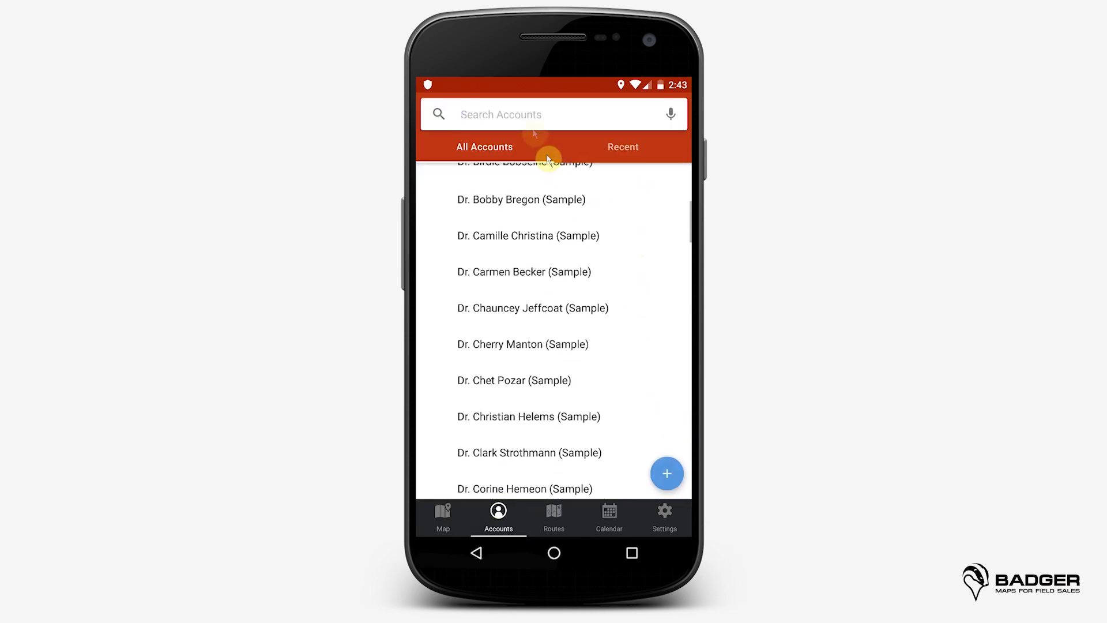
pyautogui.click(530, 118)
pyautogui.write('be')
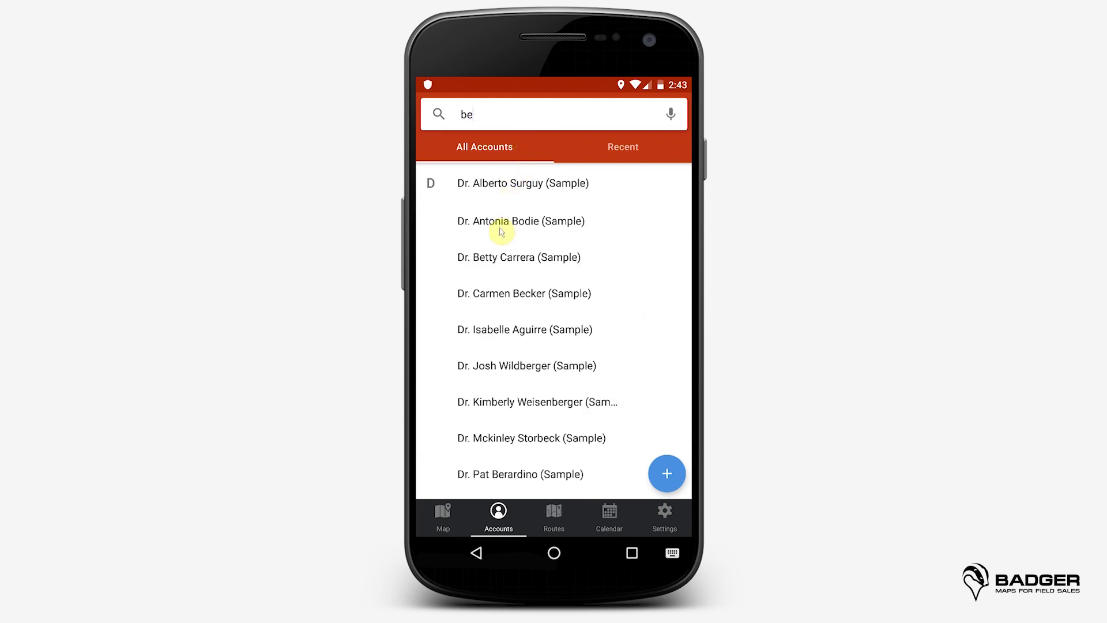
# Step: Open the matching doctor account, start editing it, then close without saving
pyautogui.click(502, 266)
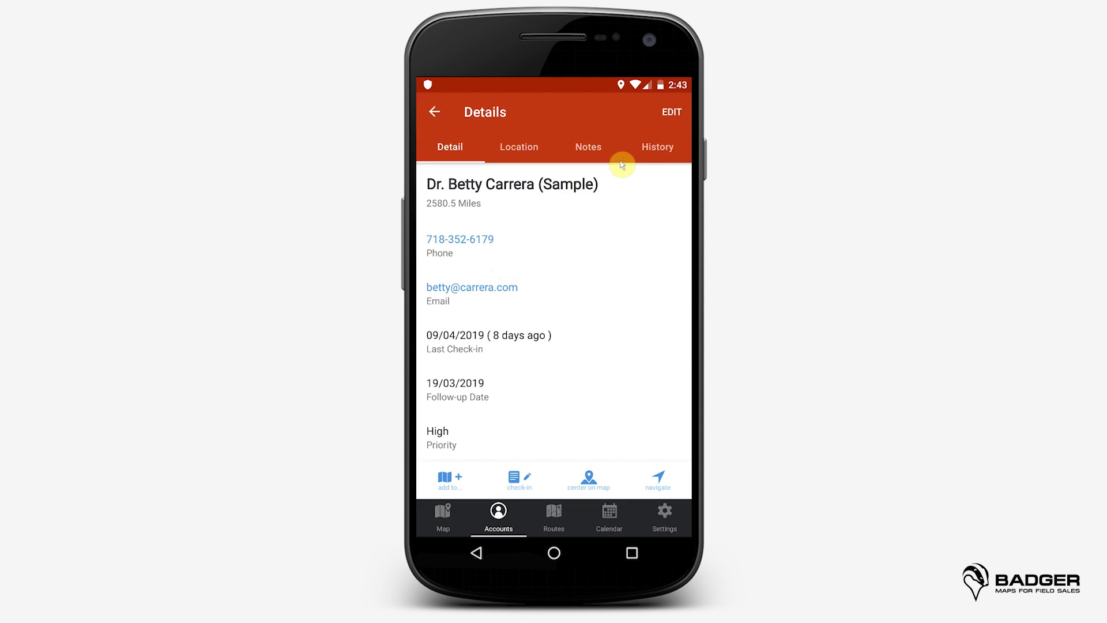
pyautogui.click(672, 112)
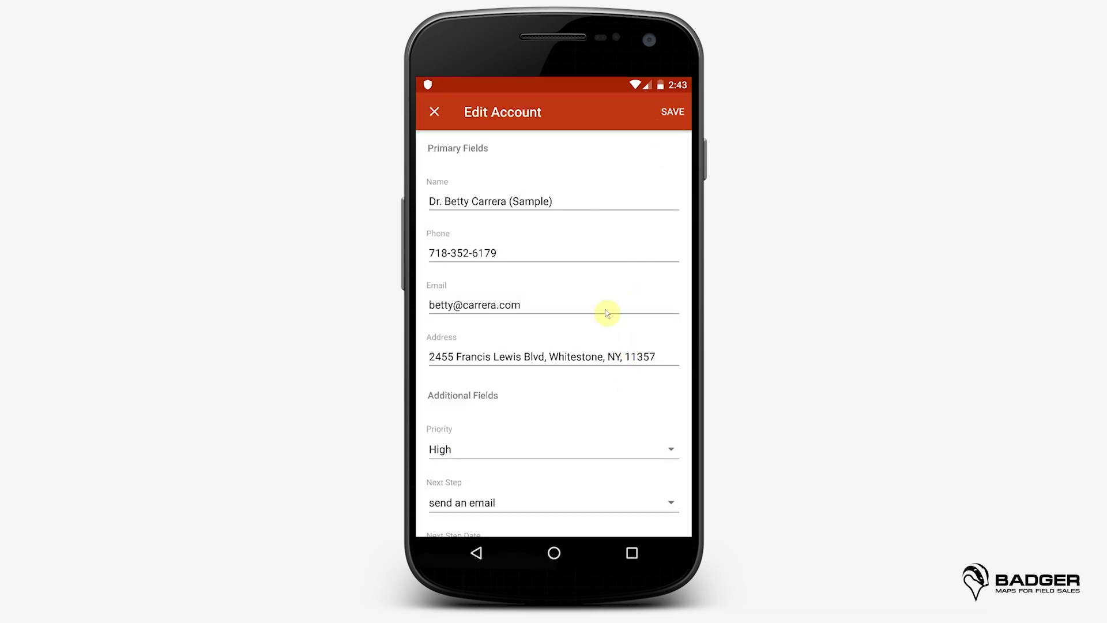
pyautogui.click(435, 113)
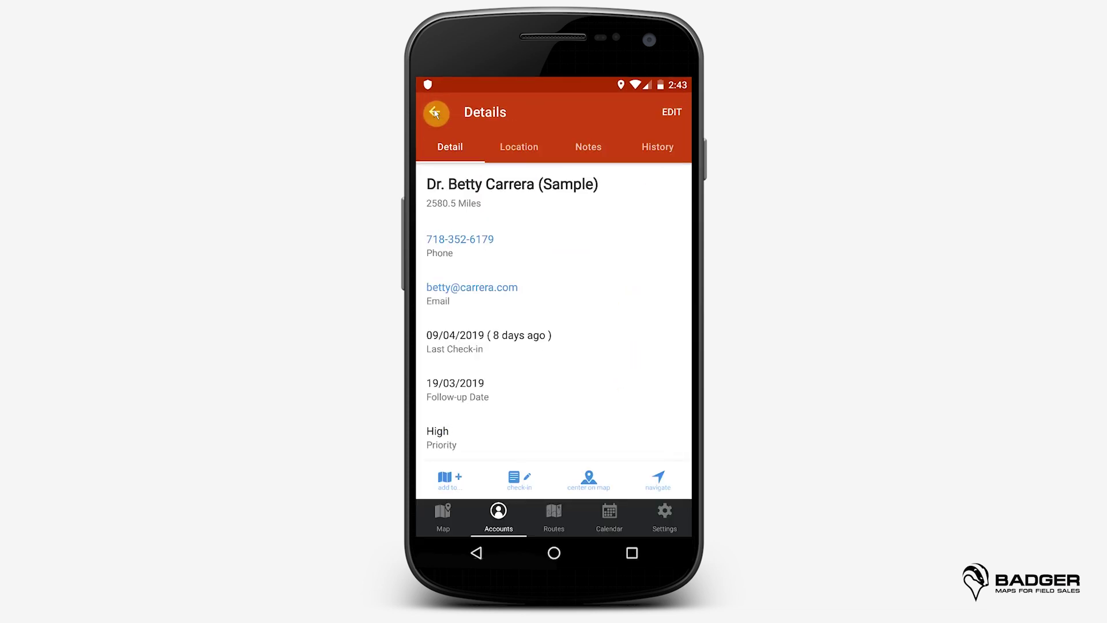
# Step: View the account's Location street view, then its Notes and its check-in History
pyautogui.click(518, 149)
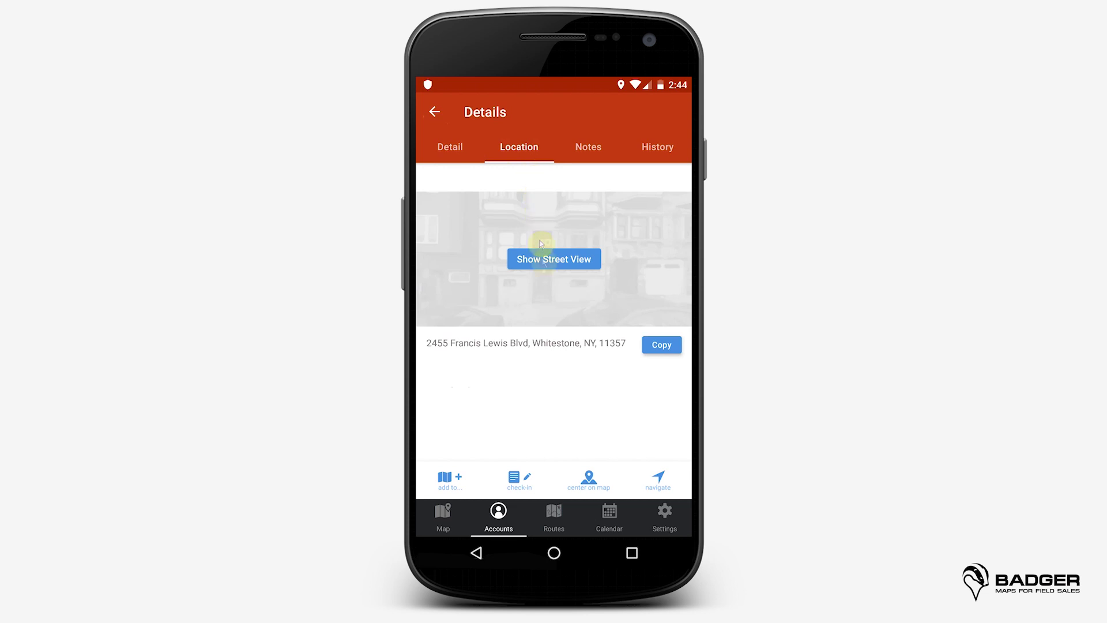
pyautogui.click(543, 261)
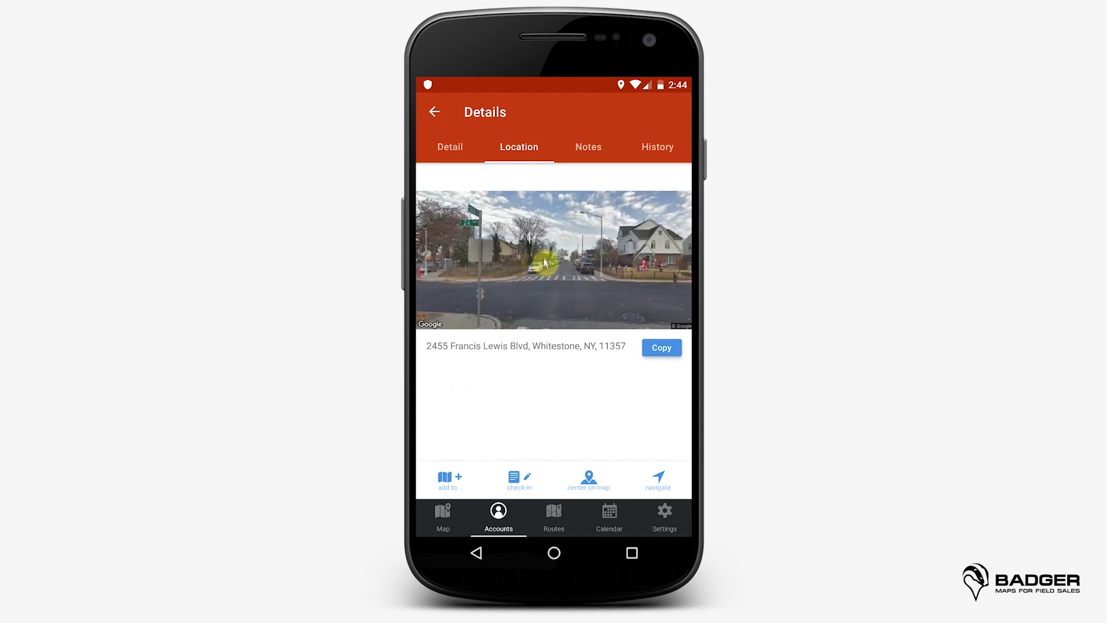
pyautogui.click(590, 145)
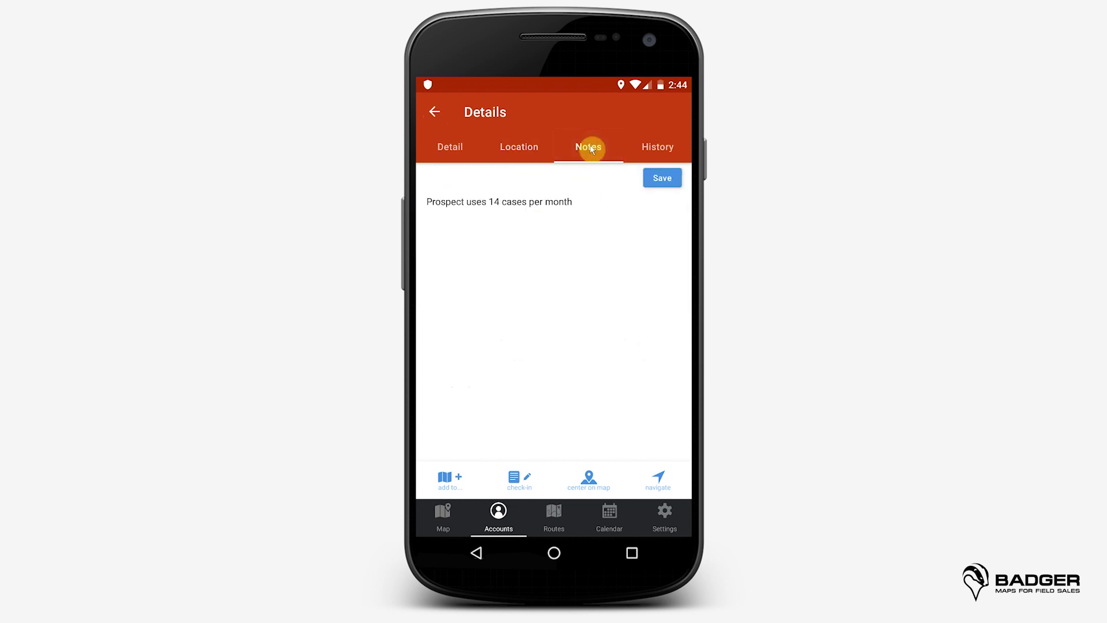
pyautogui.click(646, 148)
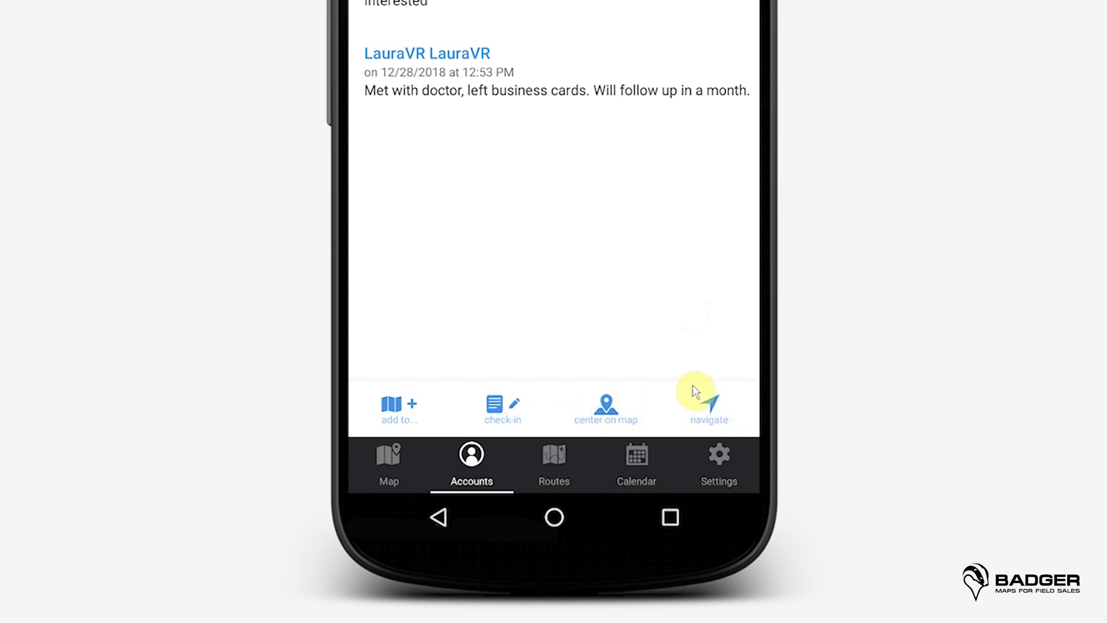
pyautogui.click(396, 405)
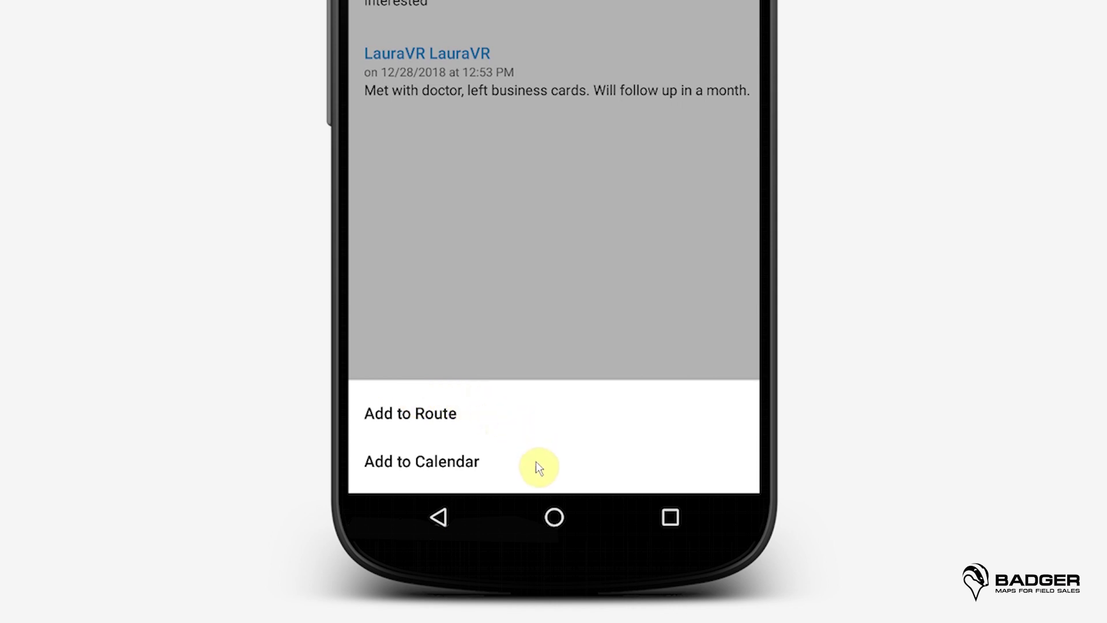
pyautogui.click(489, 291)
pyautogui.click(493, 402)
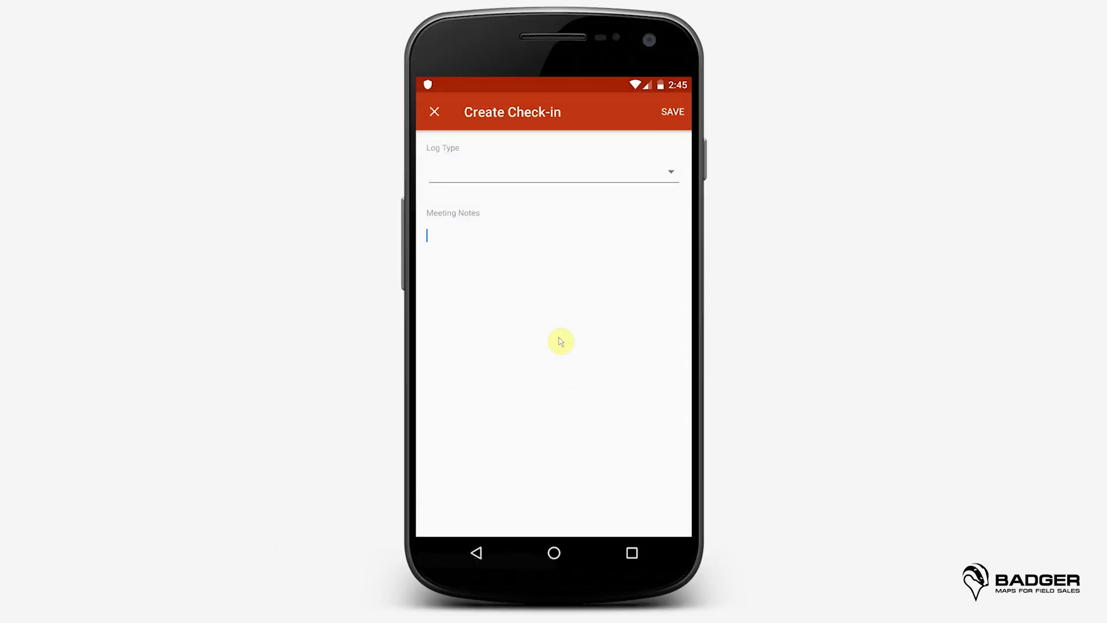
pyautogui.click(673, 173)
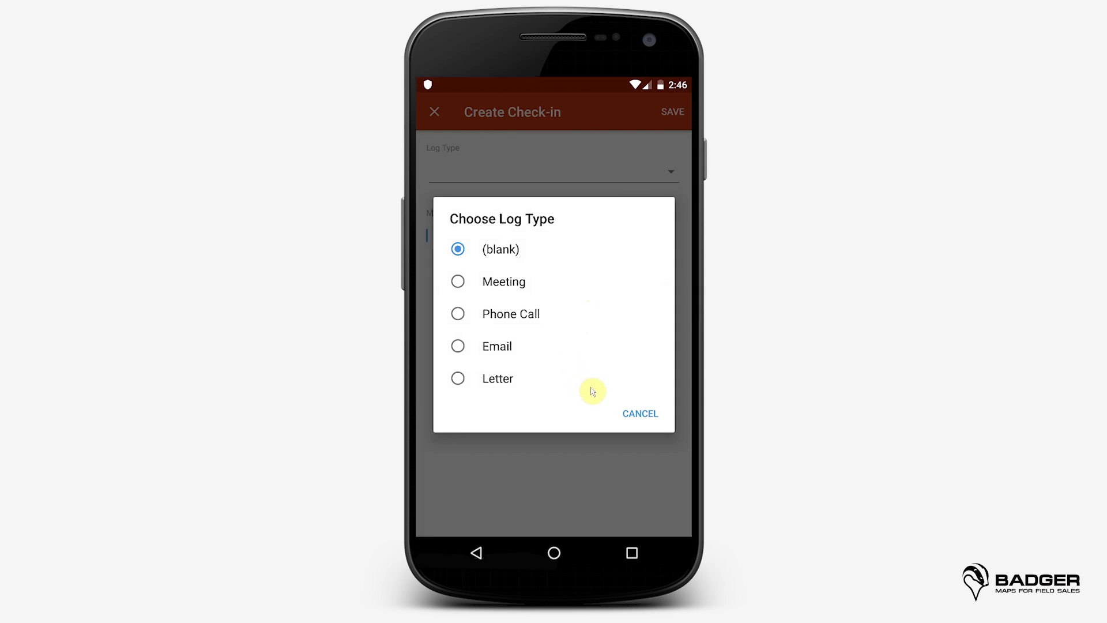
pyautogui.click(639, 412)
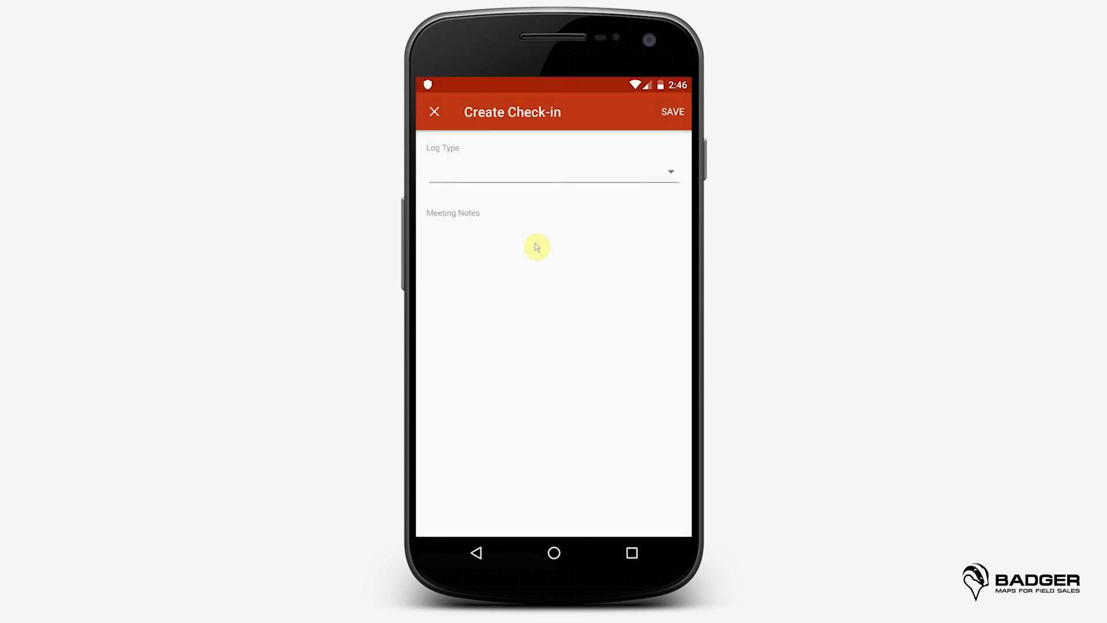
pyautogui.click(434, 114)
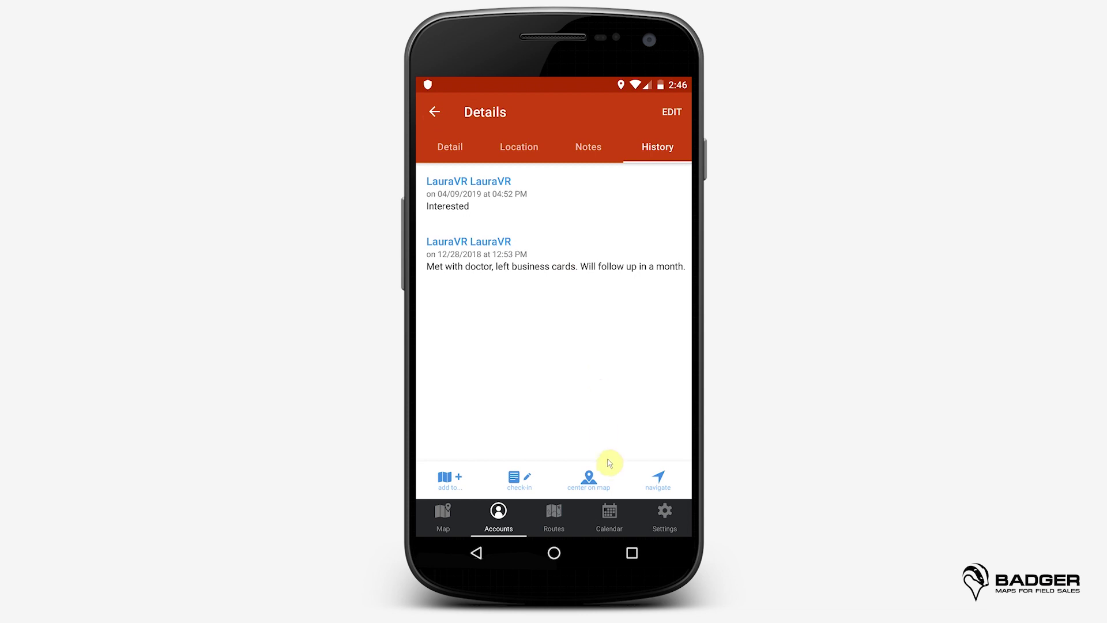
# Step: Locate the account's pin on the map, reopen its details, and start navigation to its address
pyautogui.click(588, 478)
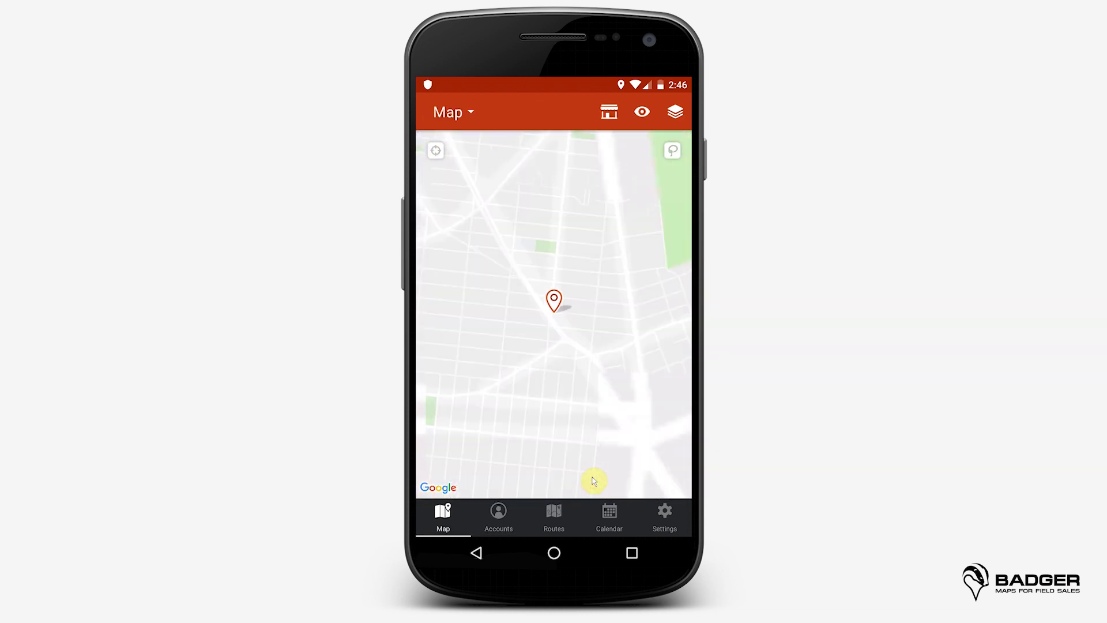
pyautogui.click(551, 302)
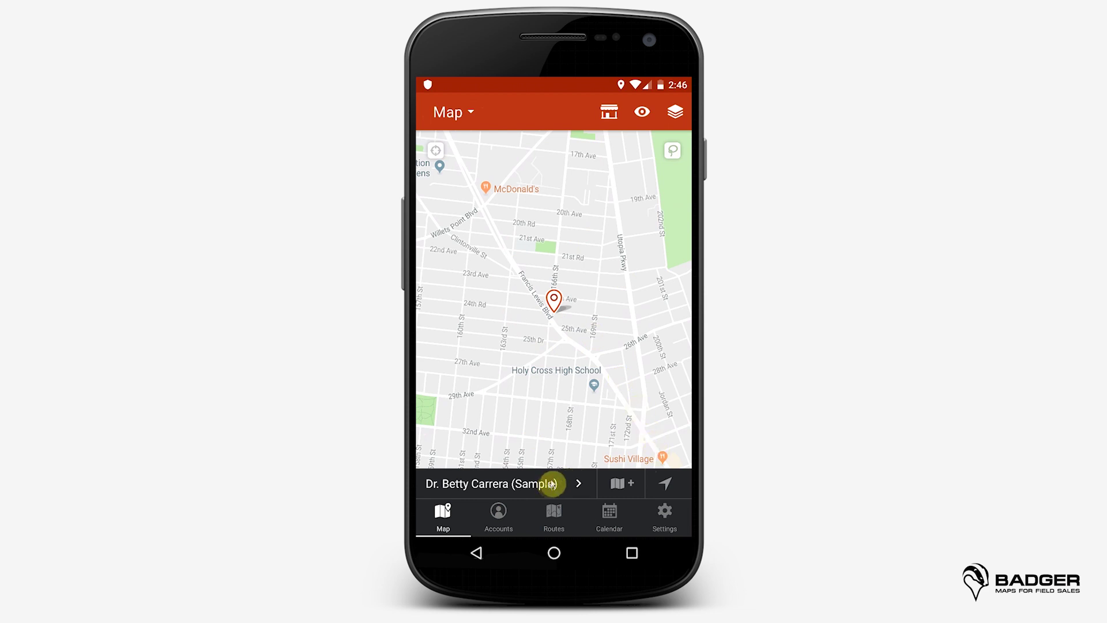
pyautogui.click(551, 483)
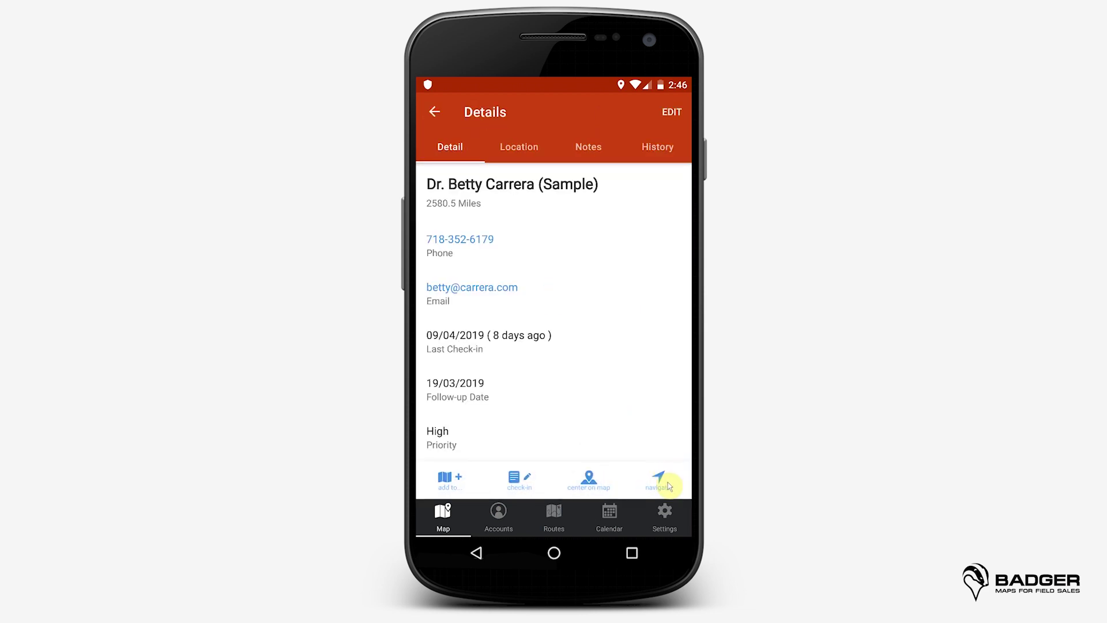
pyautogui.click(660, 481)
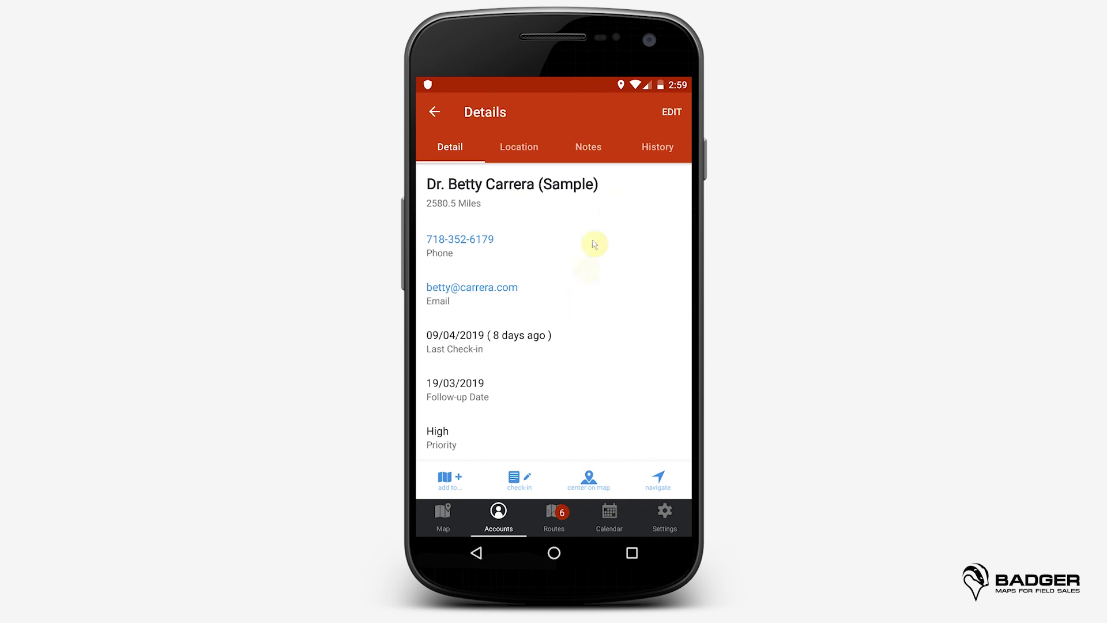
# Step: From the Accounts list, create a new account and open the address search from its Address field
pyautogui.click(496, 512)
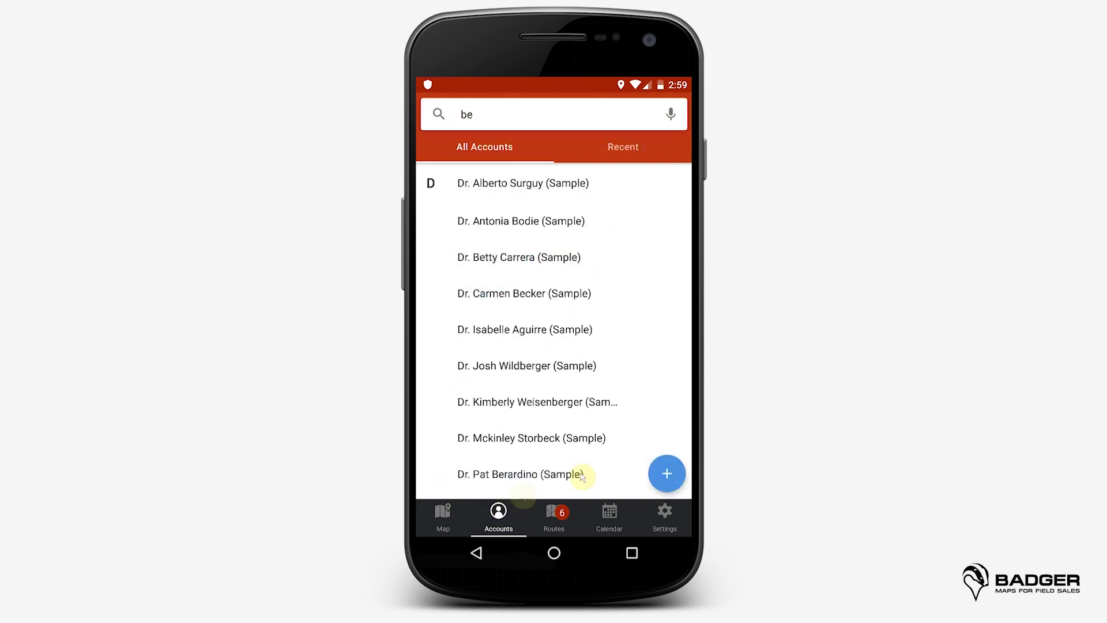
pyautogui.click(669, 473)
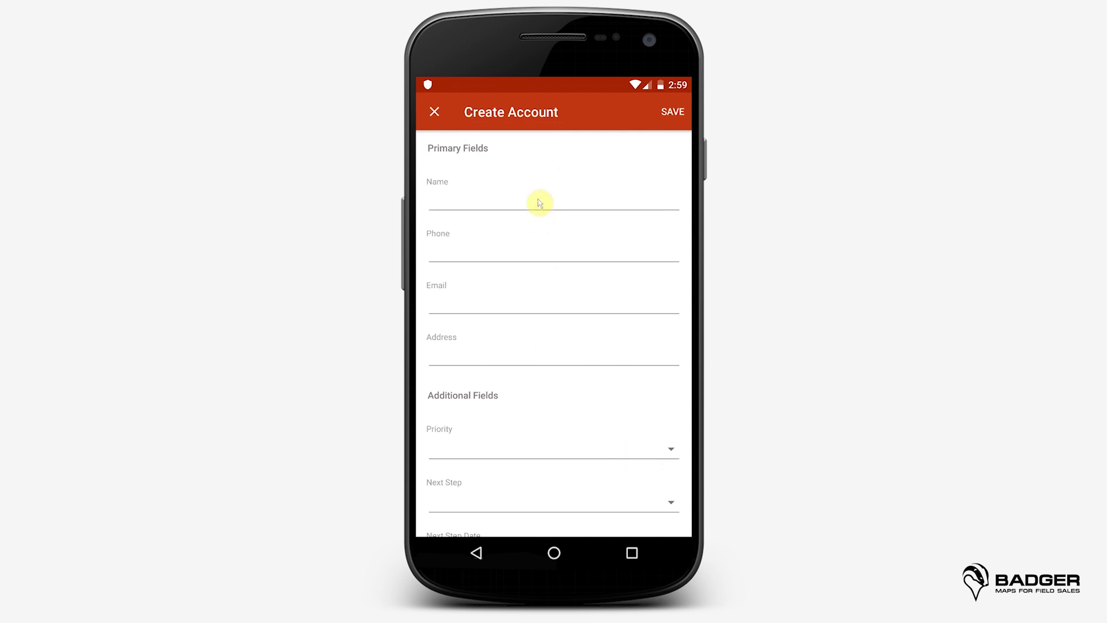
pyautogui.click(539, 202)
pyautogui.click(487, 357)
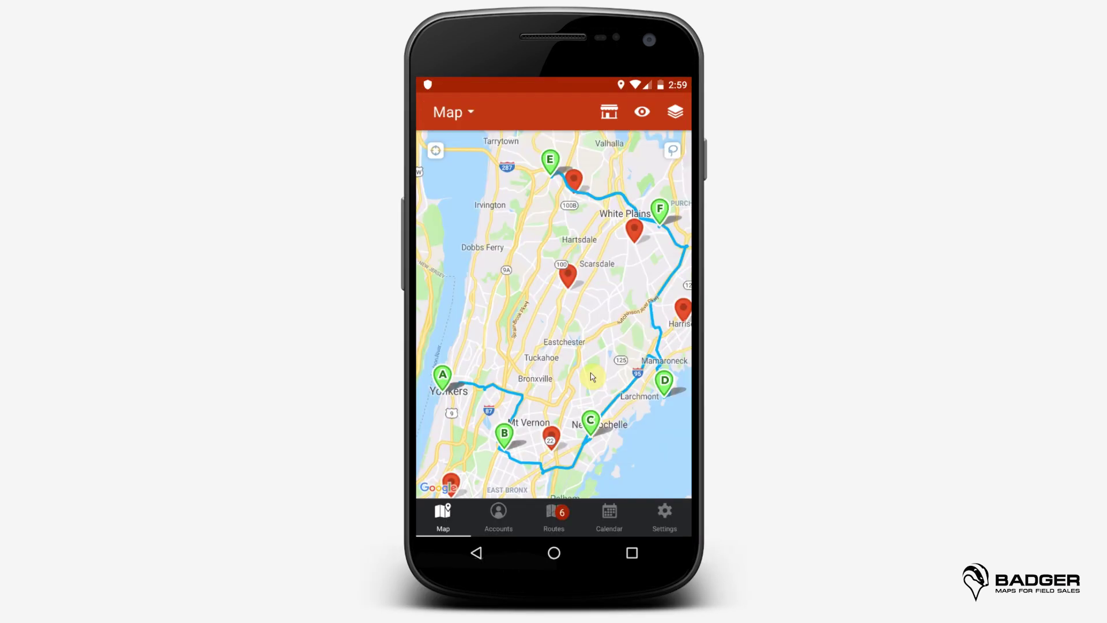
# Step: Long-press the map to bring up Create Account there, then dismiss the prompt
pyautogui.click(592, 377)
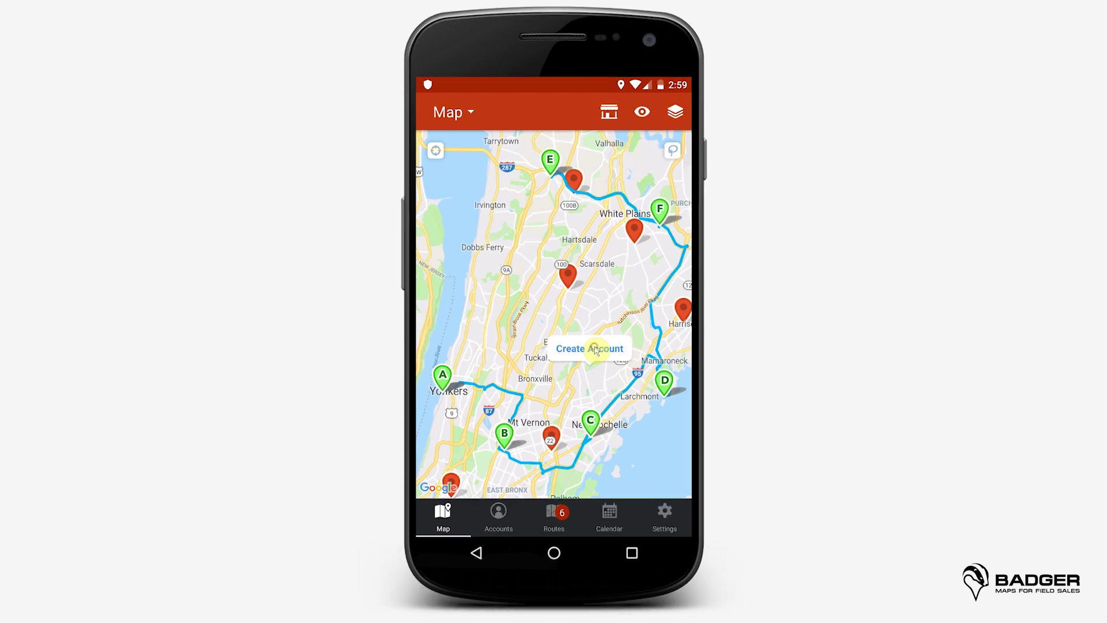
pyautogui.click(594, 347)
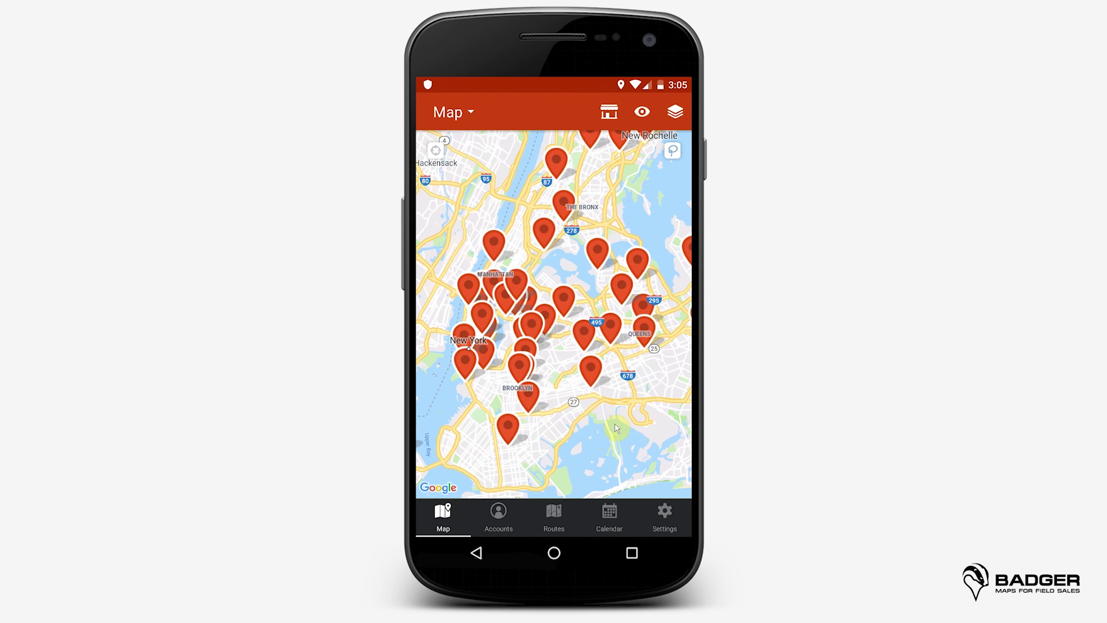
# Step: Colorize the account pins by Priority in Visualize and return to the map
pyautogui.click(644, 113)
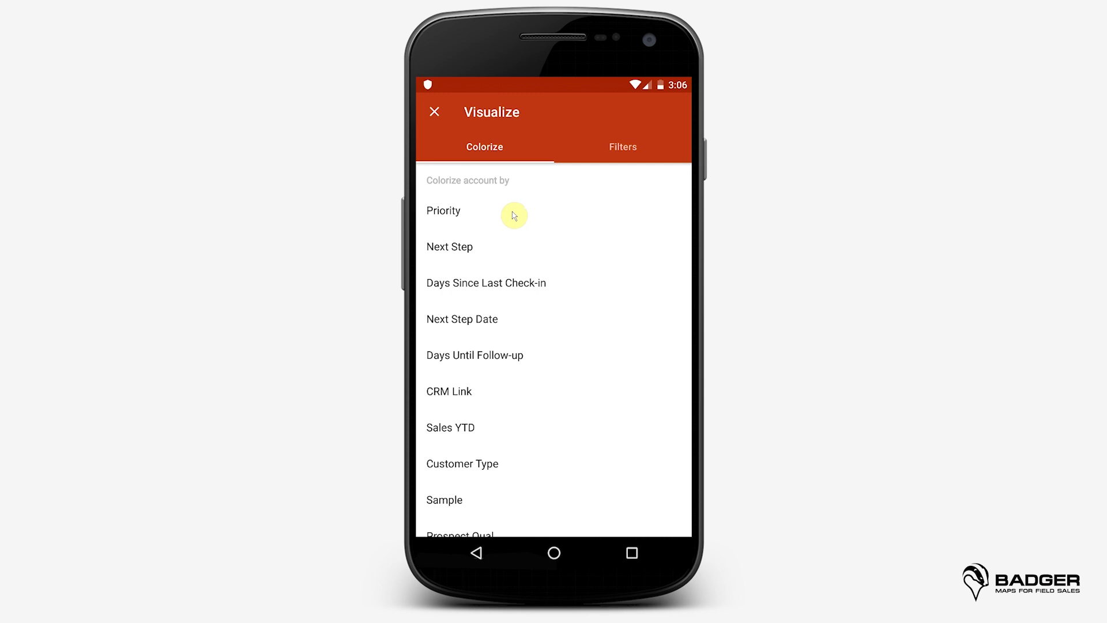
pyautogui.click(508, 214)
pyautogui.click(434, 112)
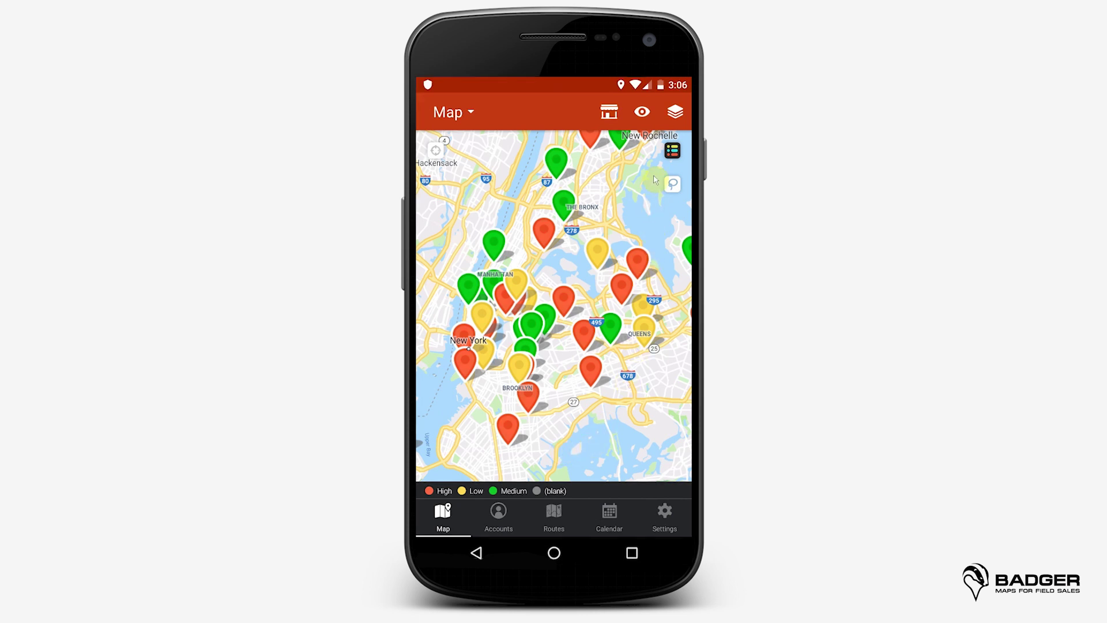
# Step: Toggle the priority legend off and on, then open the Visualize Filters tab
pyautogui.click(672, 153)
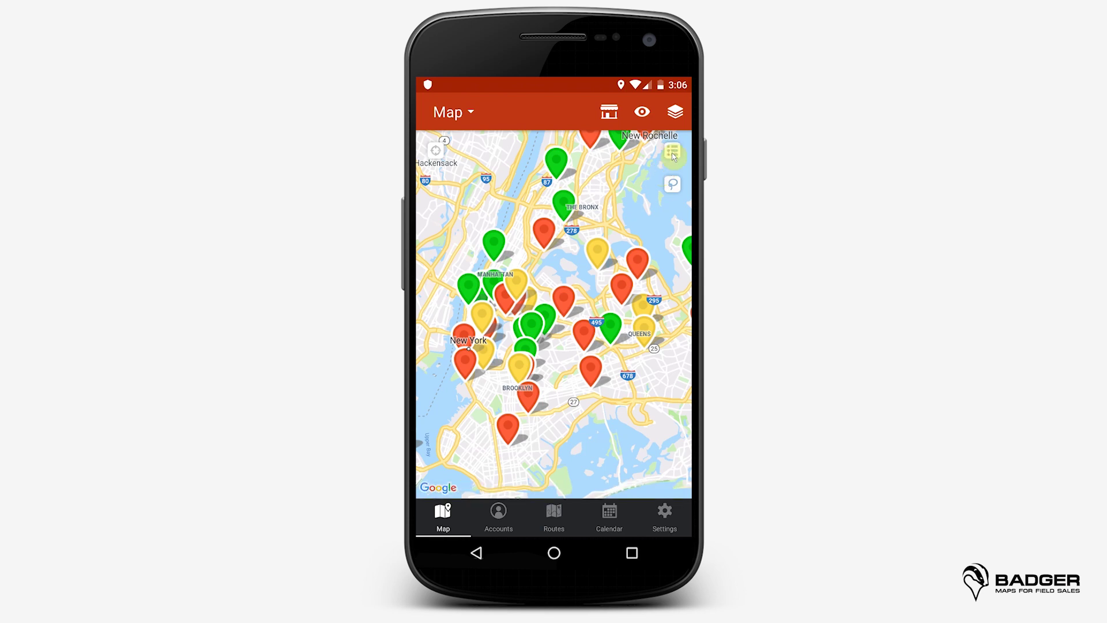
pyautogui.click(673, 154)
pyautogui.click(642, 111)
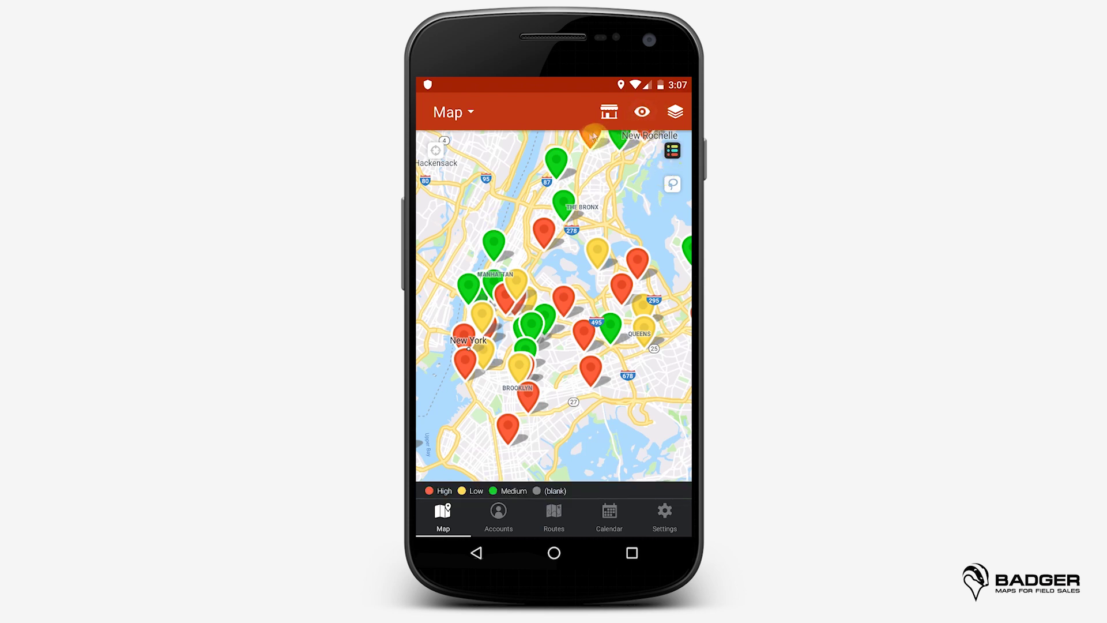
pyautogui.click(618, 148)
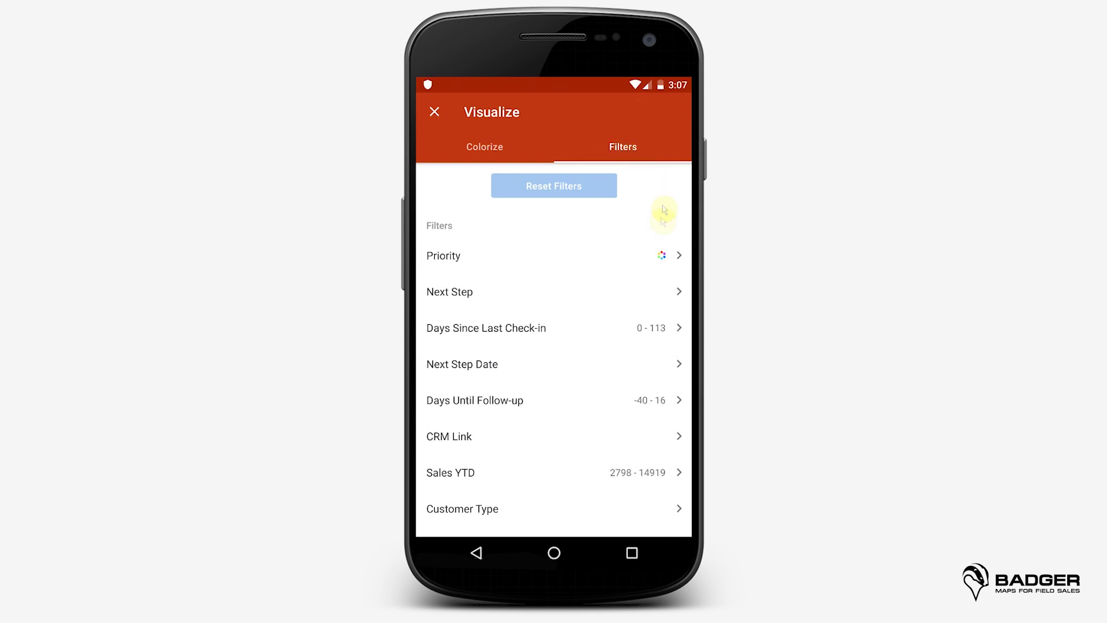
# Step: Hide Medium and Low priority accounts using the Priority filter
pyautogui.click(614, 260)
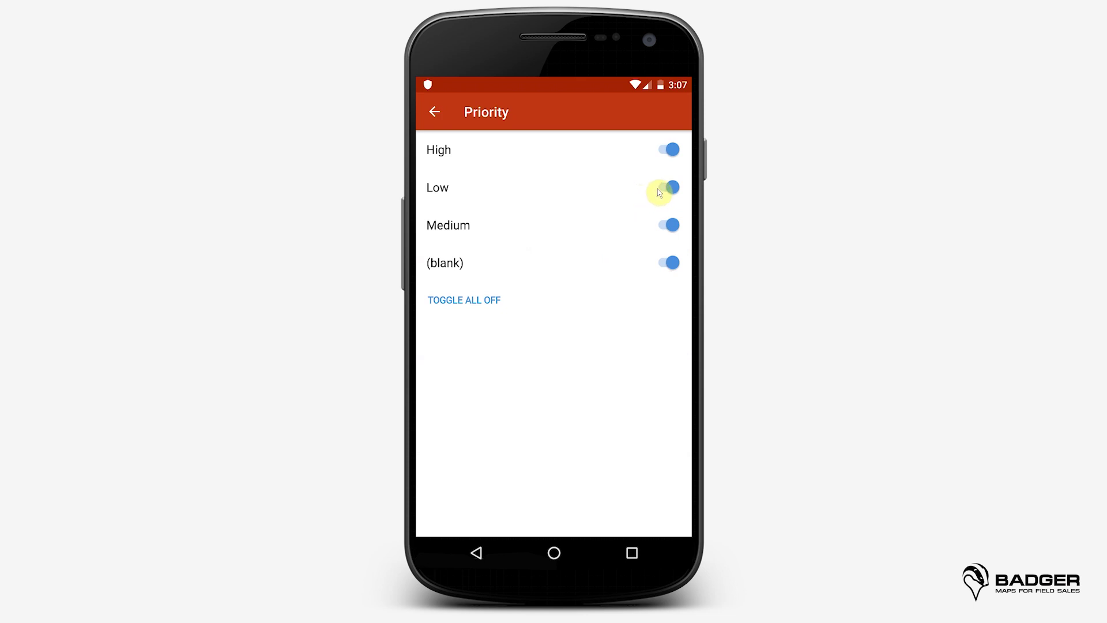
pyautogui.click(666, 225)
pyautogui.click(664, 196)
pyautogui.click(433, 112)
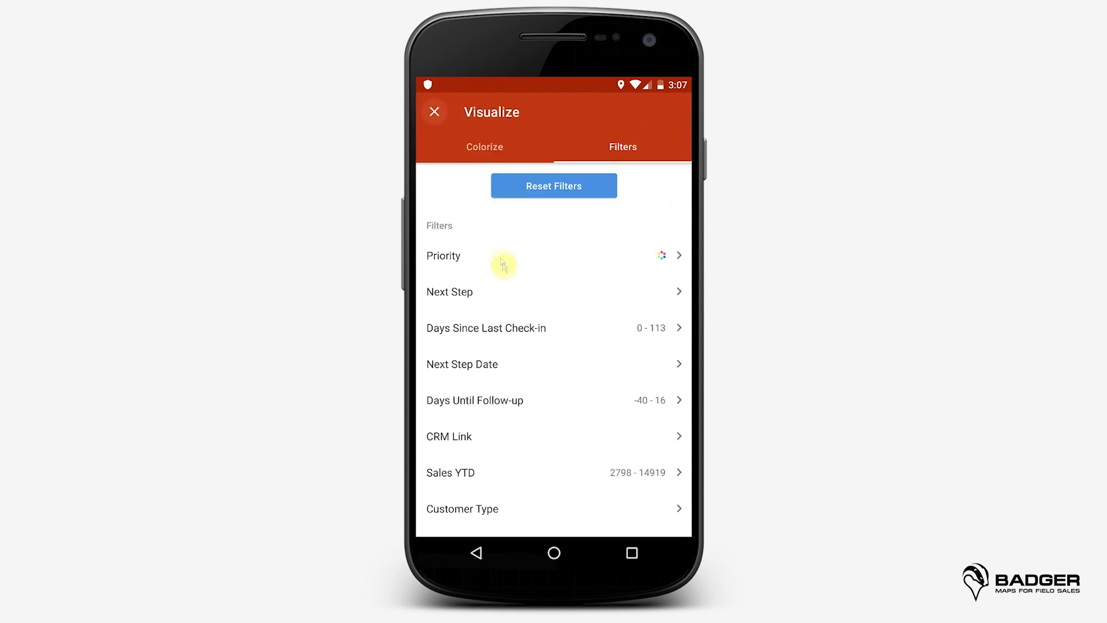
pyautogui.press('Escape')
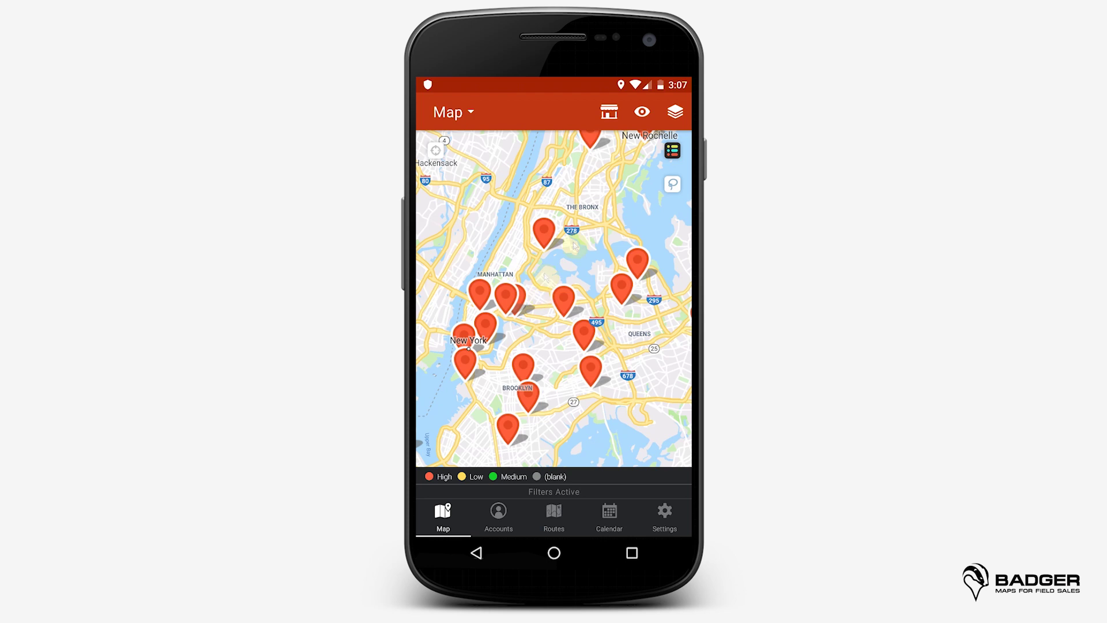
# Step: Filter out accounts whose Next Step is phone call or send an email
pyautogui.click(642, 112)
pyautogui.click(615, 147)
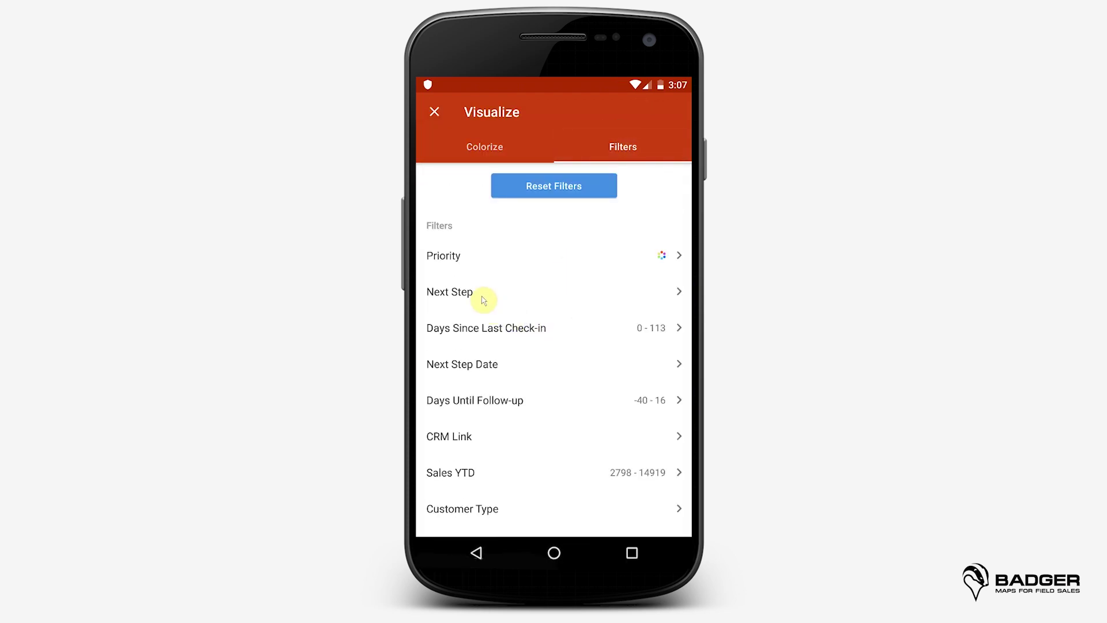
pyautogui.click(481, 296)
pyautogui.click(664, 225)
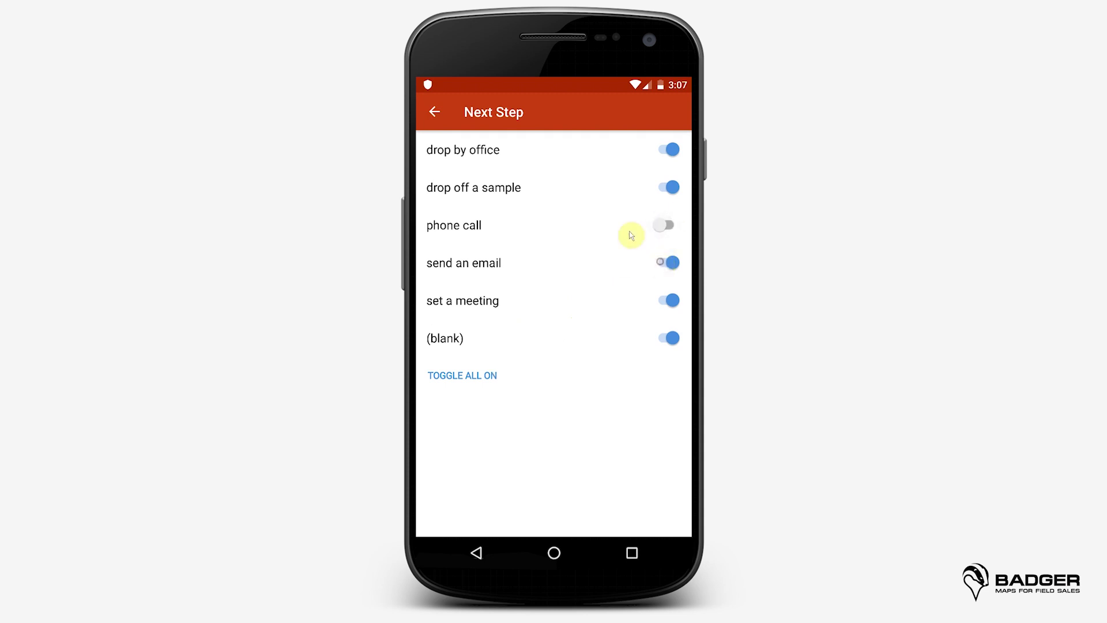
pyautogui.click(665, 263)
pyautogui.click(434, 113)
pyautogui.click(435, 111)
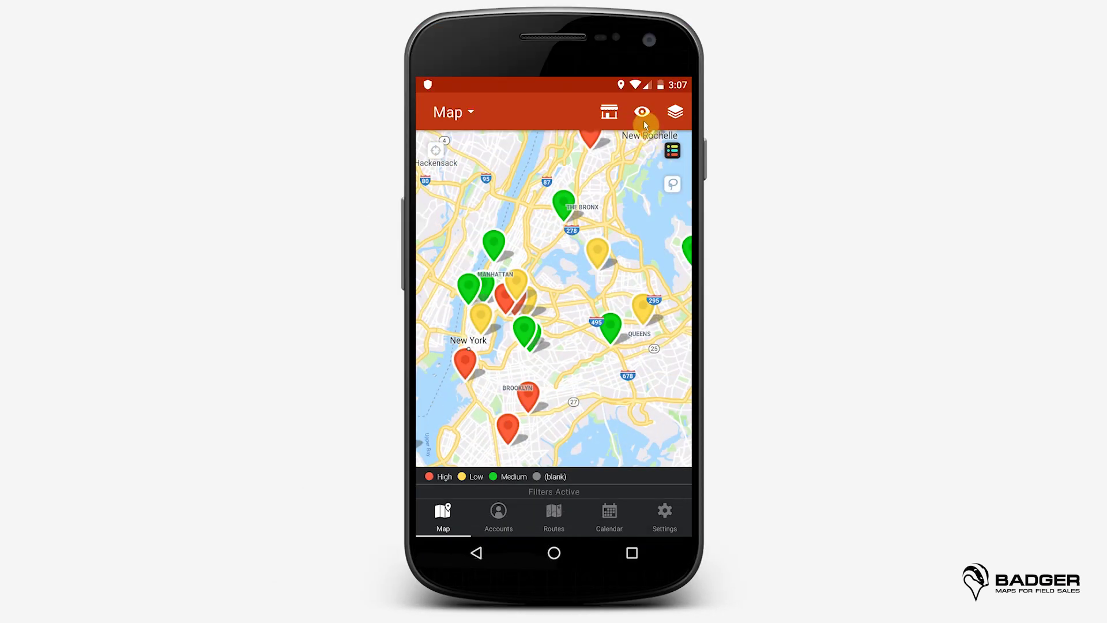
# Step: Reset all map filters and try Colorize by Days Since Last Check-in and Days Until Follow-up
pyautogui.click(644, 114)
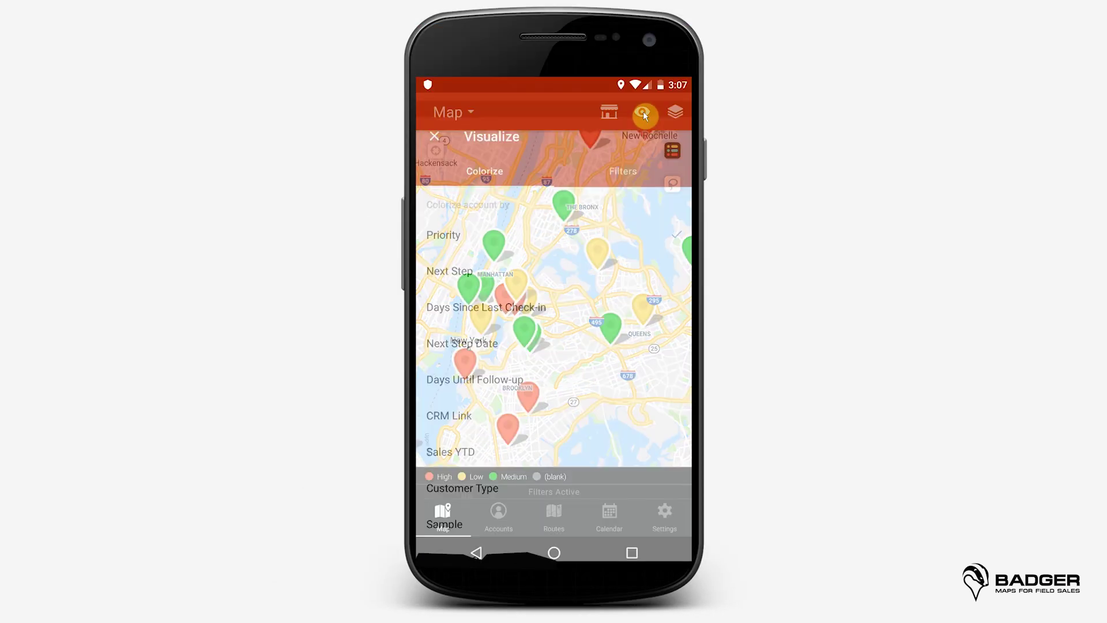
pyautogui.click(657, 151)
pyautogui.click(556, 185)
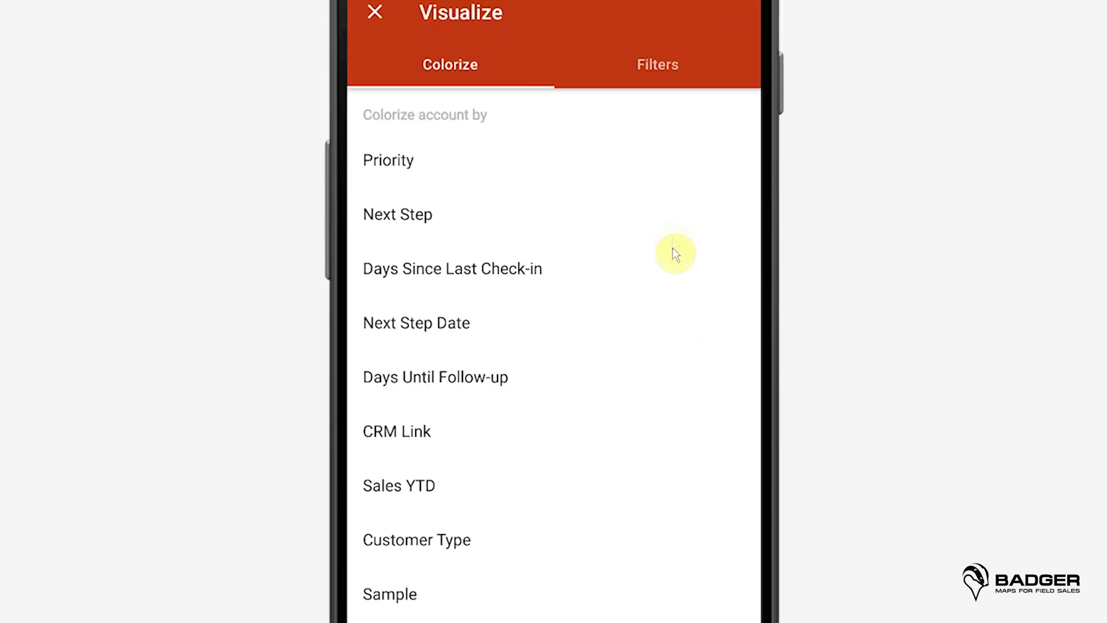
pyautogui.click(580, 282)
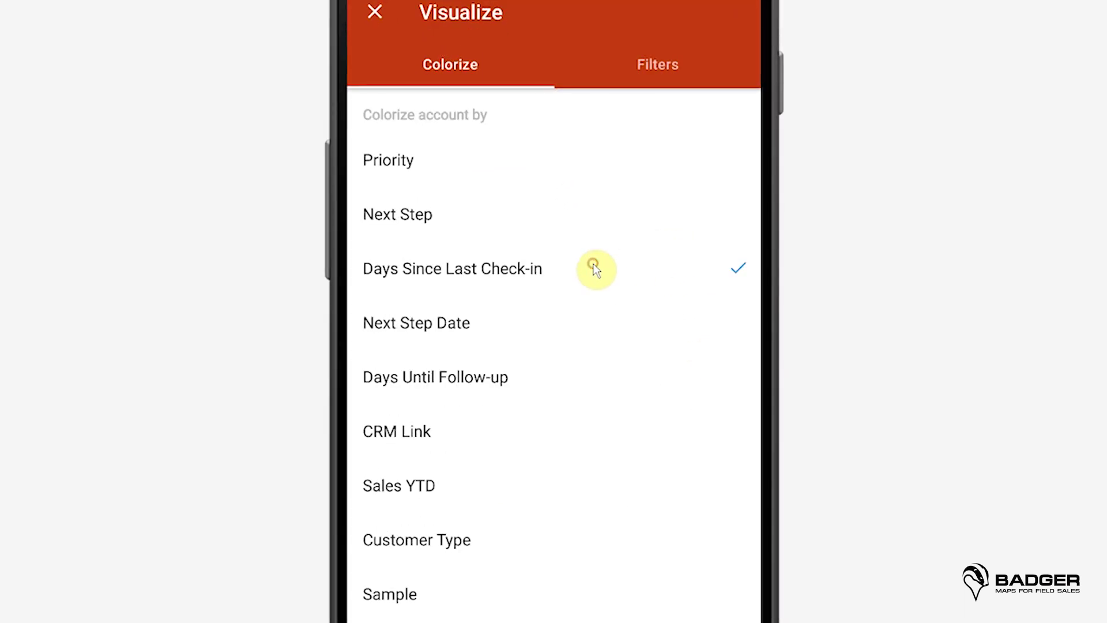
pyautogui.click(633, 390)
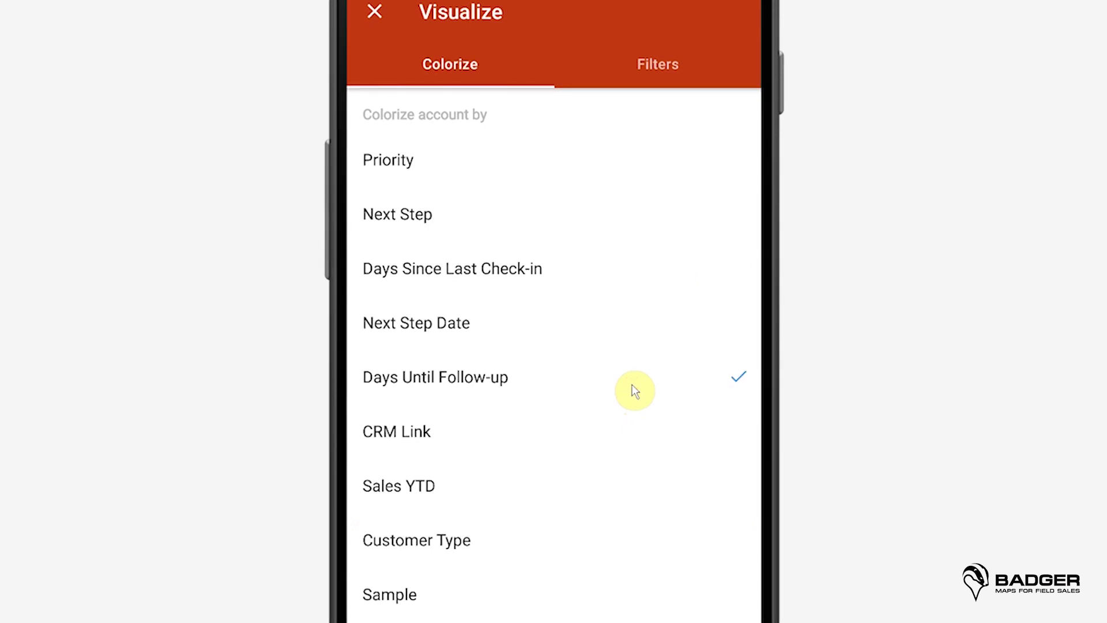
pyautogui.click(580, 265)
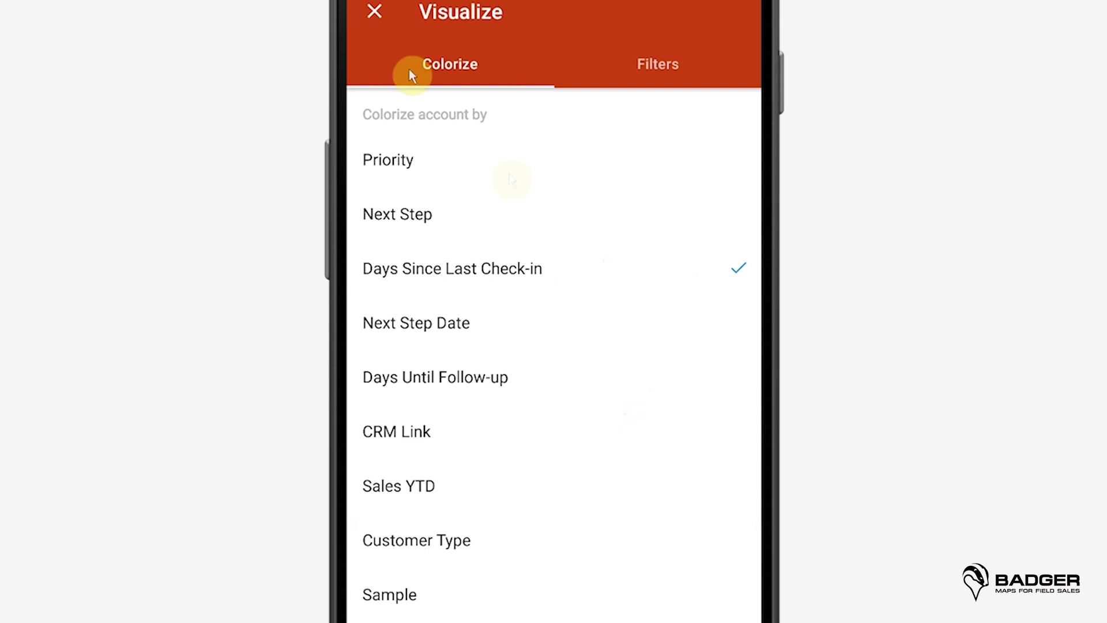
pyautogui.click(383, 15)
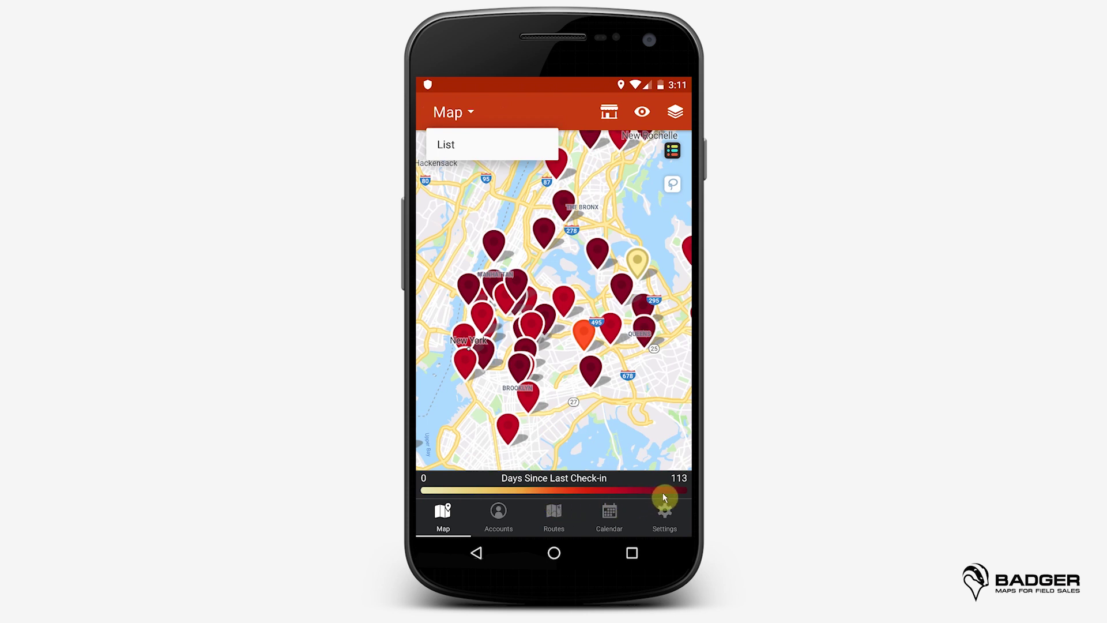
# Step: Colour pins by Days Until Follow-up and stretch the range slider to cover -40 to 16
pyautogui.click(652, 429)
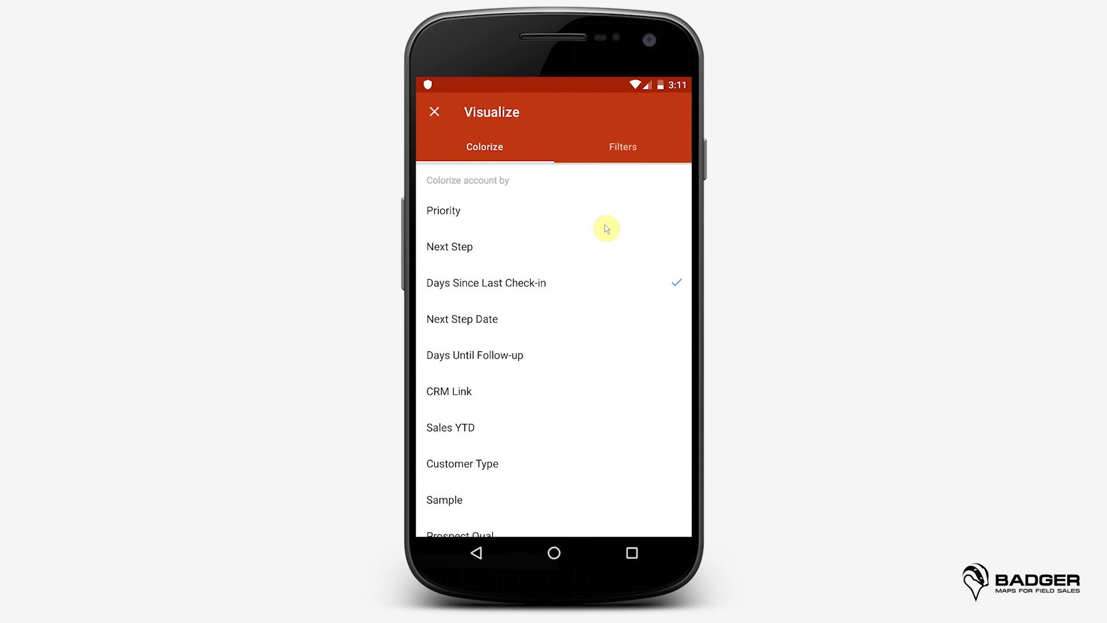
pyautogui.click(574, 358)
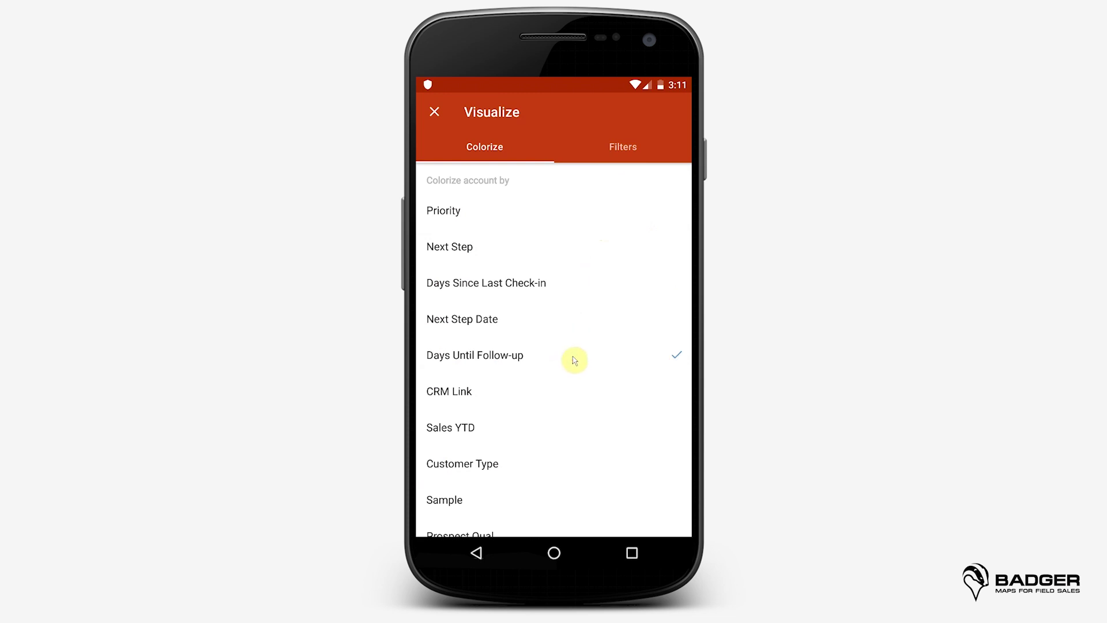
pyautogui.click(434, 111)
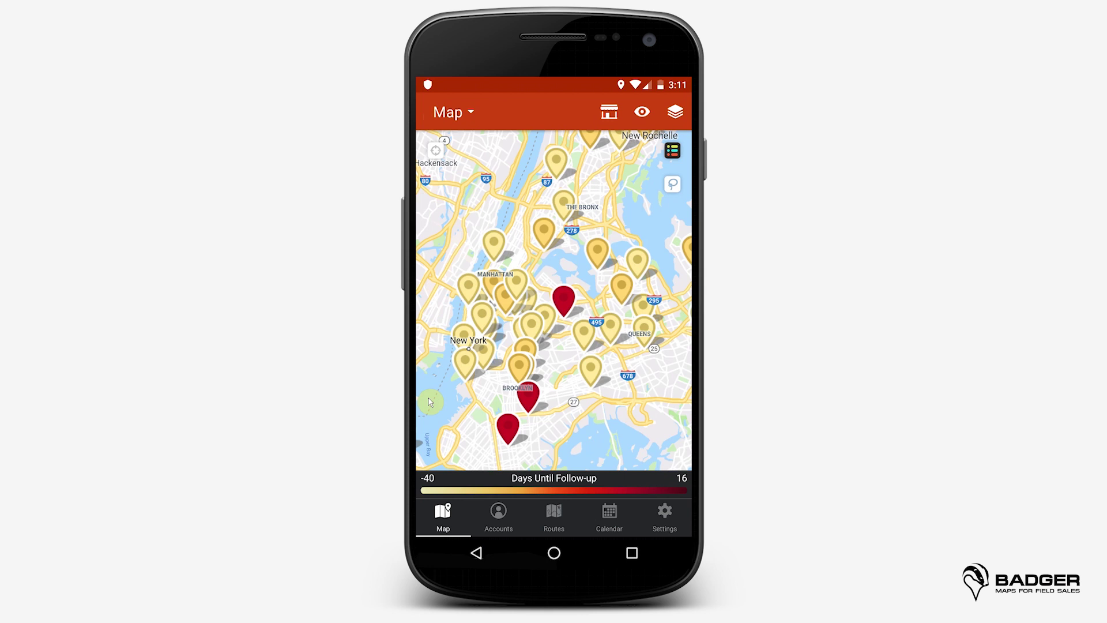
pyautogui.moveTo(426, 491); pyautogui.dragTo(535, 497)
pyautogui.moveTo(603, 496); pyautogui.dragTo(678, 494)
pyautogui.moveTo(676, 493); pyautogui.dragTo(646, 438)
# Step: Inspect a sample account's priority choices in the accounts list without saving changes
pyautogui.click(496, 511)
pyautogui.click(548, 222)
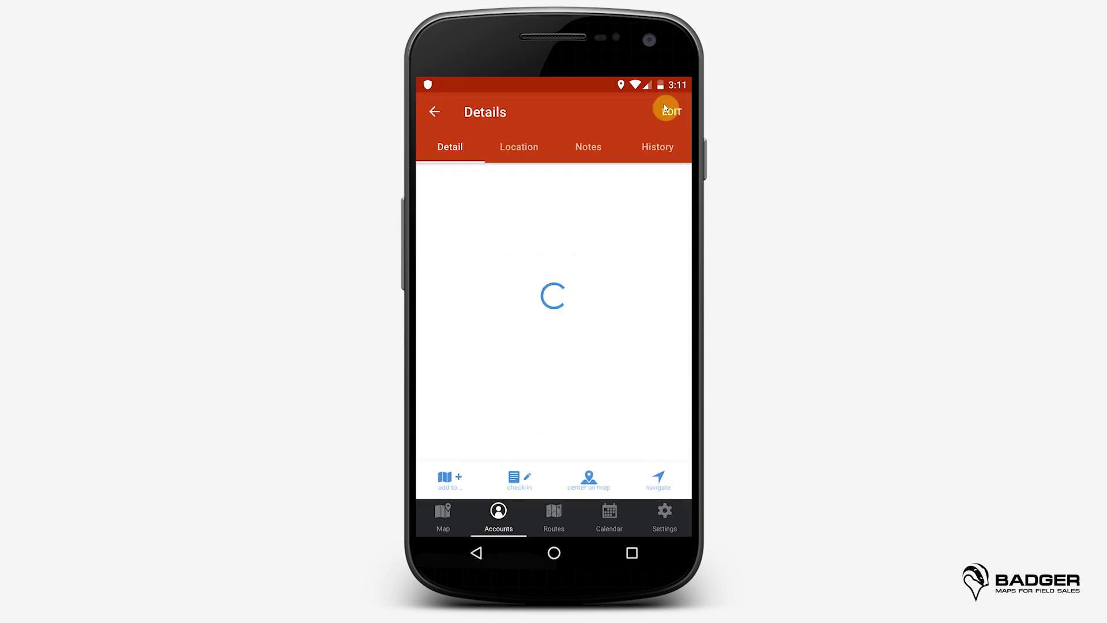
pyautogui.click(676, 121)
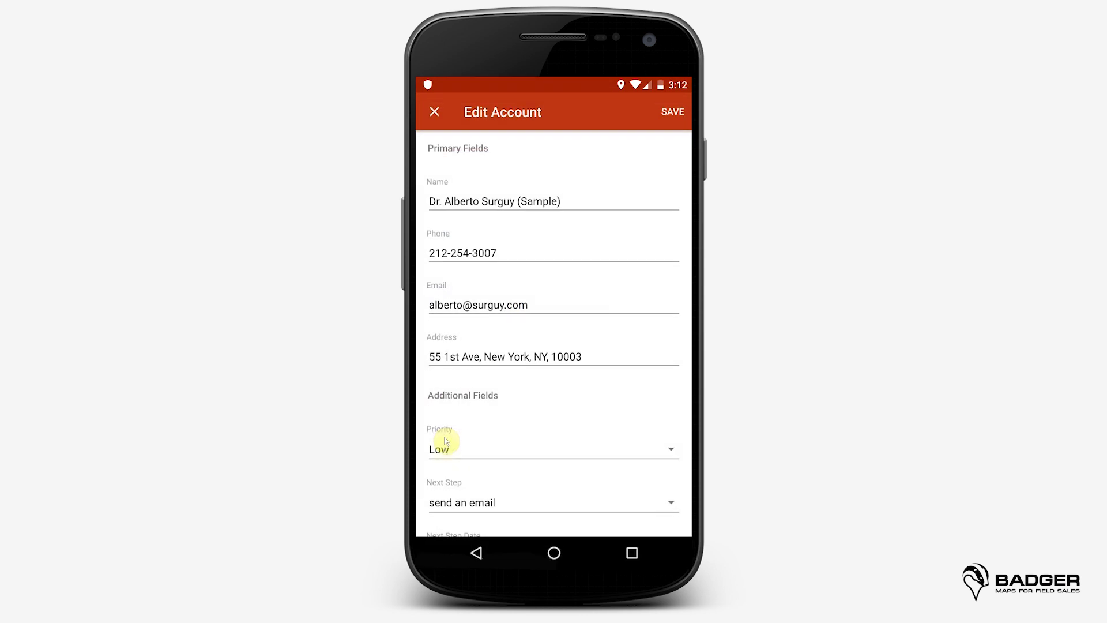
pyautogui.click(453, 447)
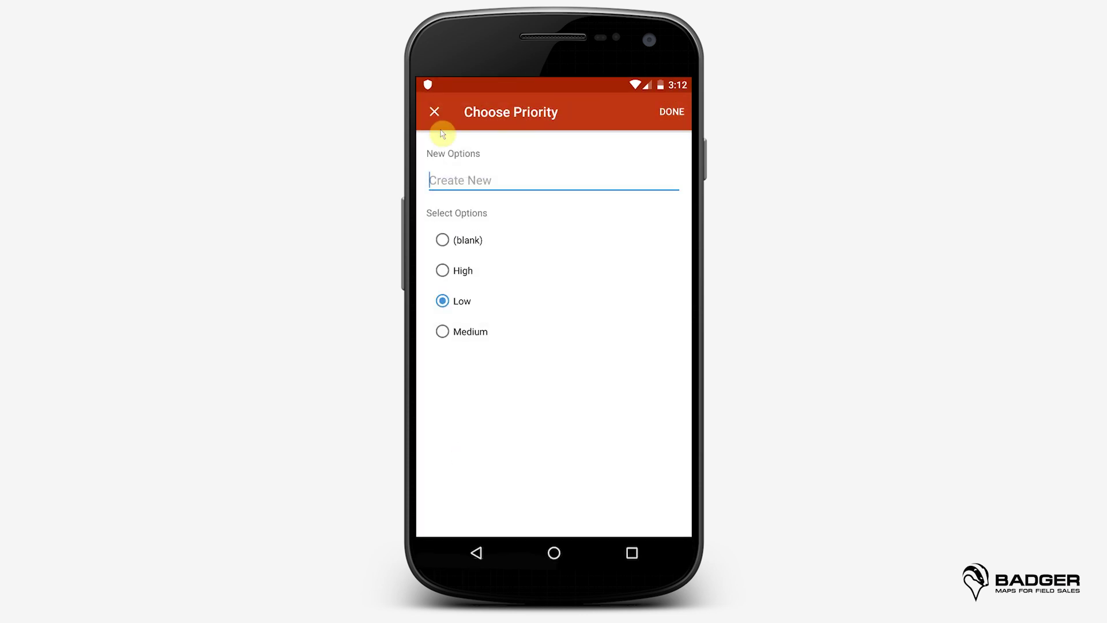
pyautogui.click(434, 112)
pyautogui.click(435, 113)
pyautogui.click(434, 113)
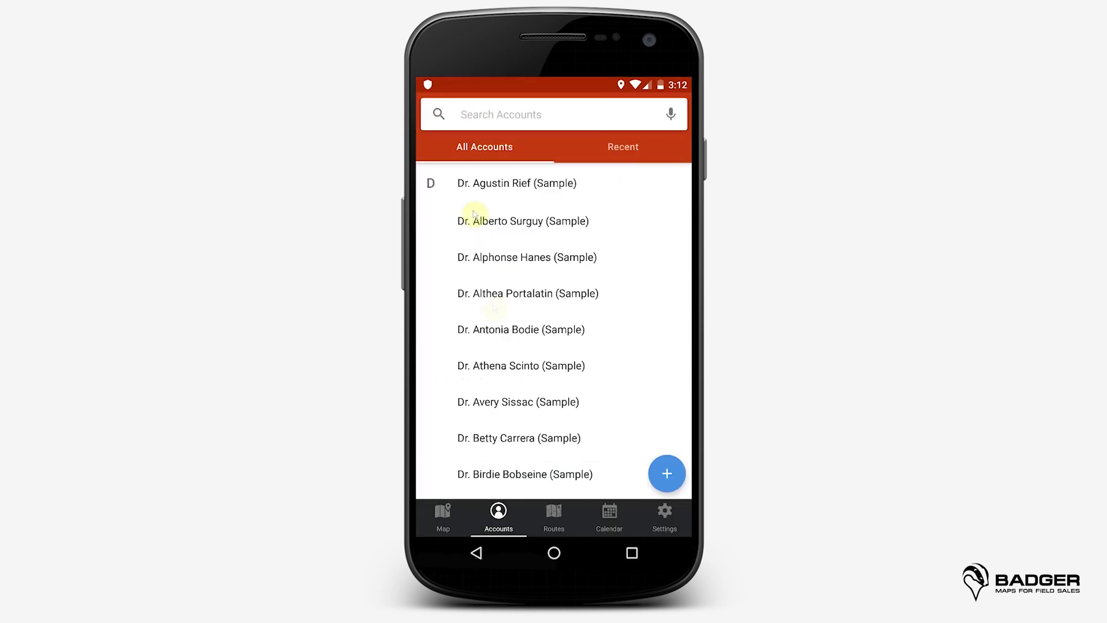
pyautogui.click(443, 514)
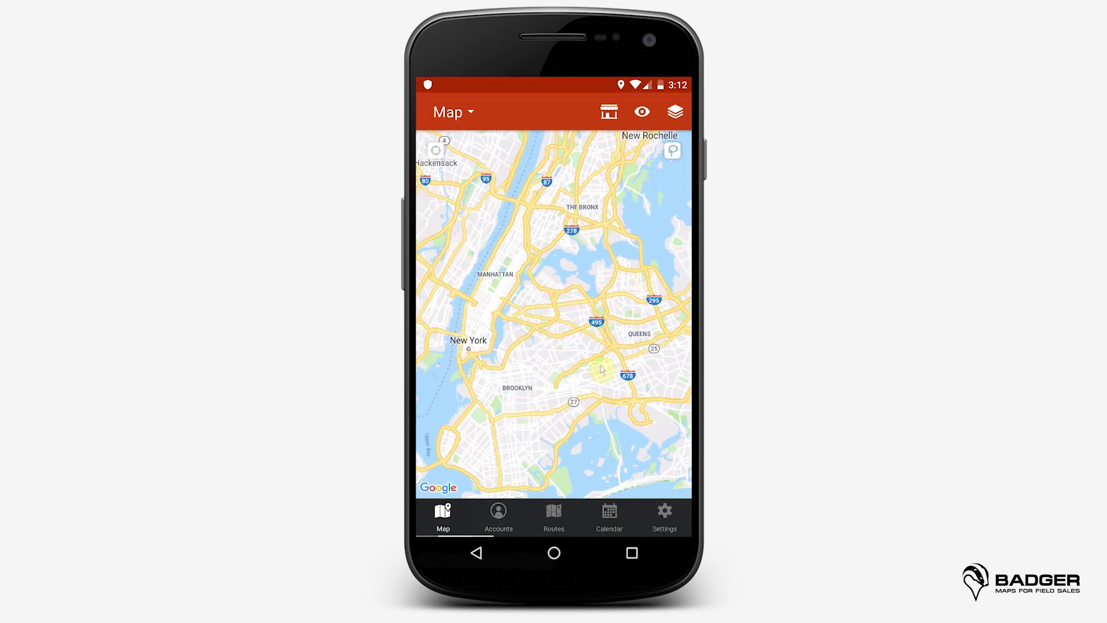
# Step: Lasso the seven Brooklyn pins and bulk-update their Priority to Low
pyautogui.click(671, 153)
pyautogui.moveTo(545, 341)
pyautogui.mouseDown()
pyautogui.moveTo(556, 399)
pyautogui.moveTo(539, 341)
pyautogui.mouseUp()
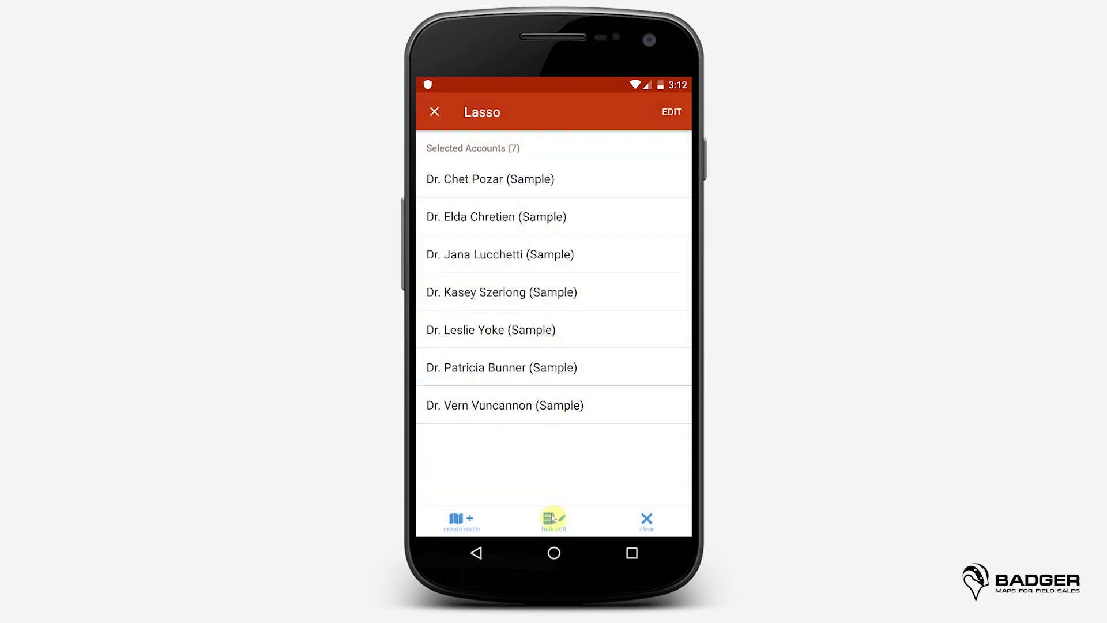
pyautogui.click(552, 518)
pyautogui.click(550, 203)
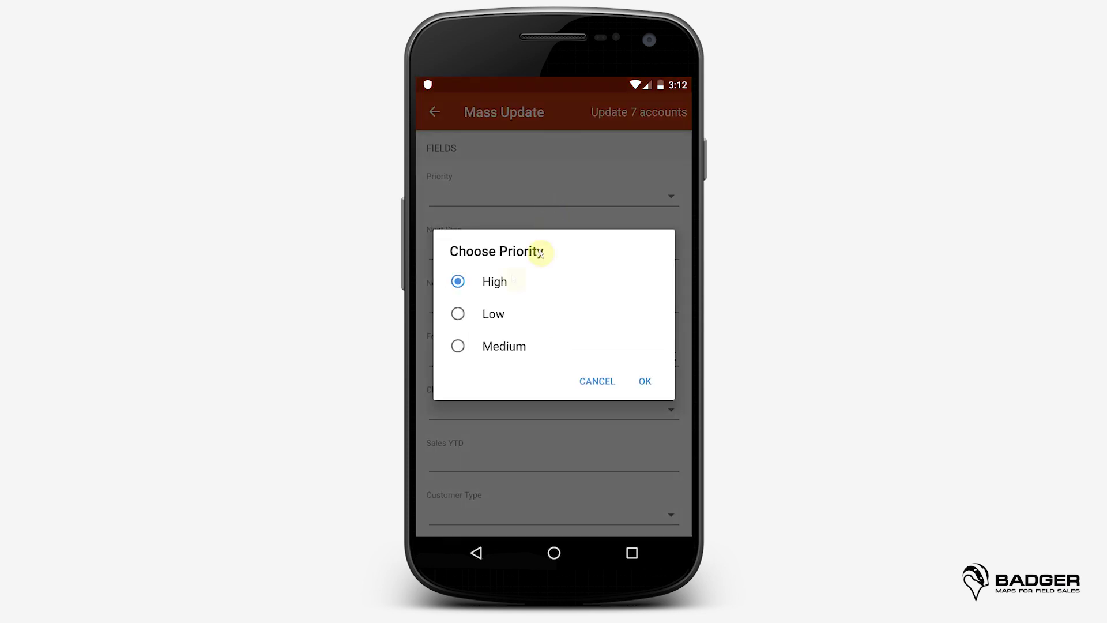
pyautogui.click(492, 313)
pyautogui.click(647, 383)
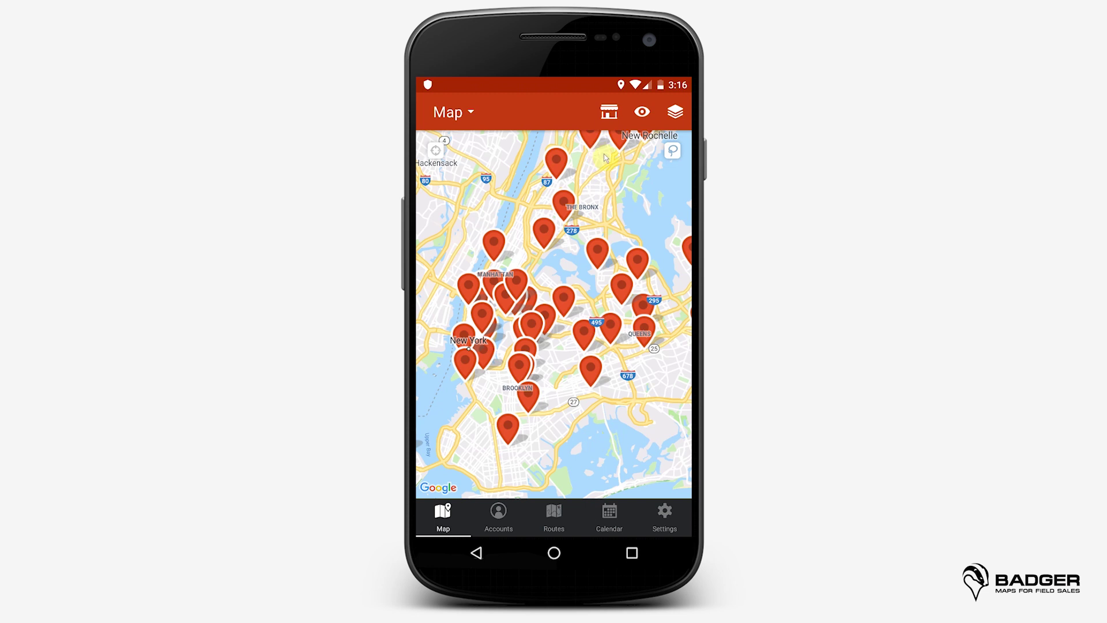
# Step: Create a 'dentists' place search and select a dentist pin near Hackensack on the map
pyautogui.click(609, 115)
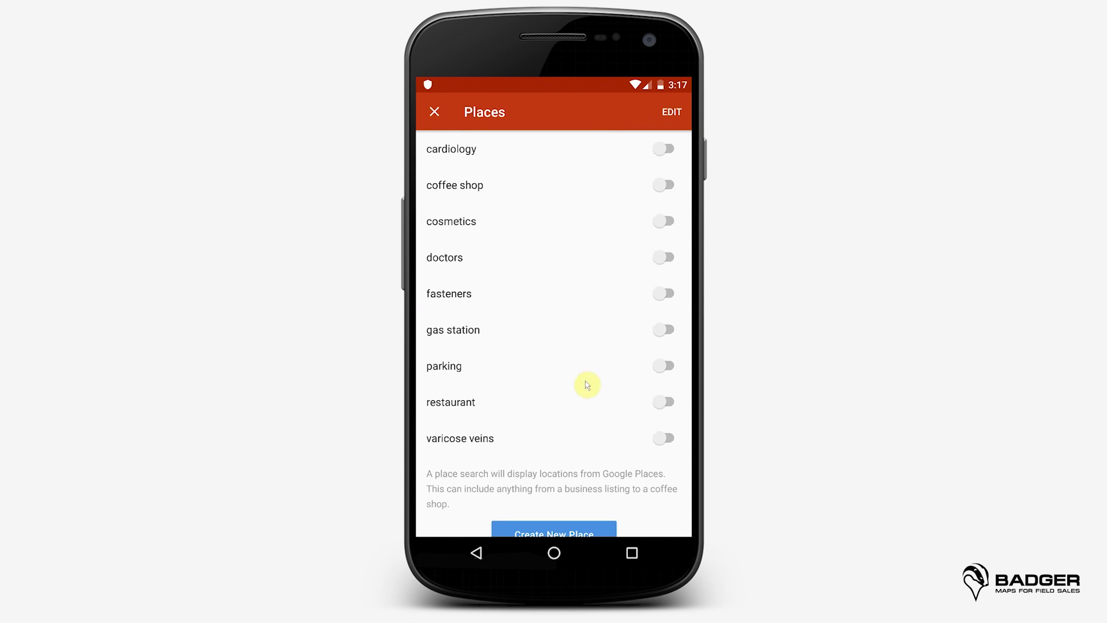
pyautogui.moveTo(593, 321); pyautogui.dragTo(593, 271)
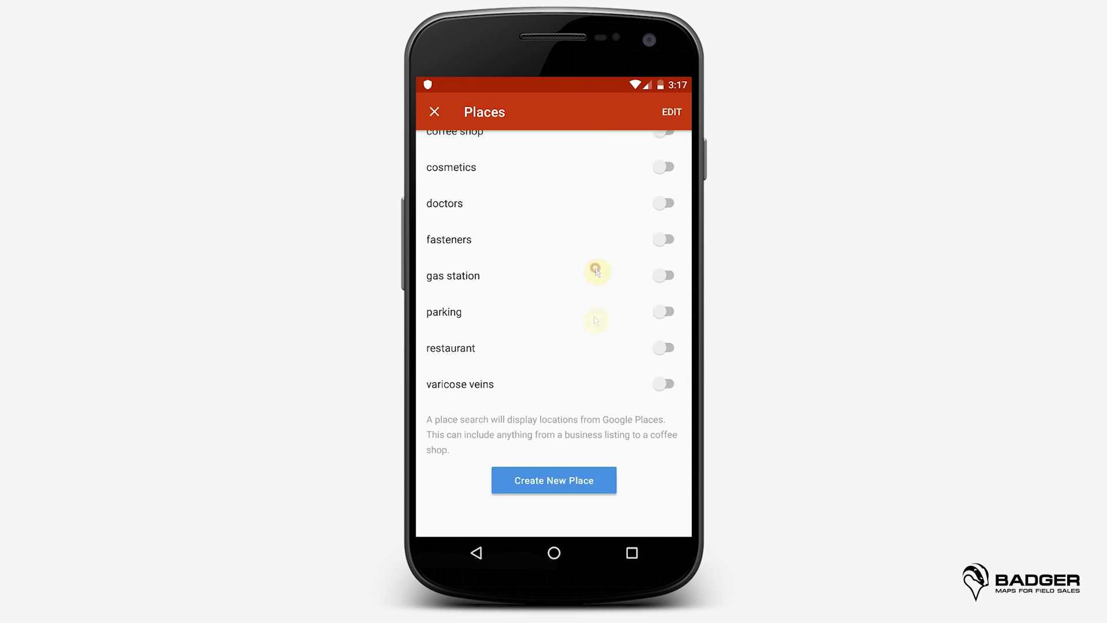
pyautogui.click(574, 487)
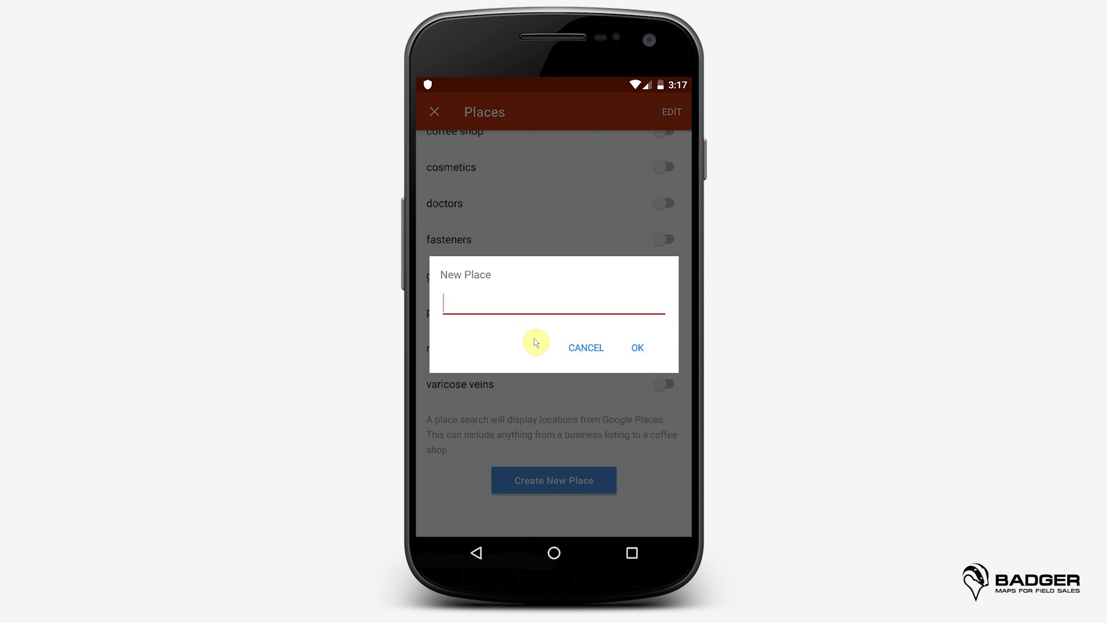
pyautogui.write('dentists')
pyautogui.click(637, 347)
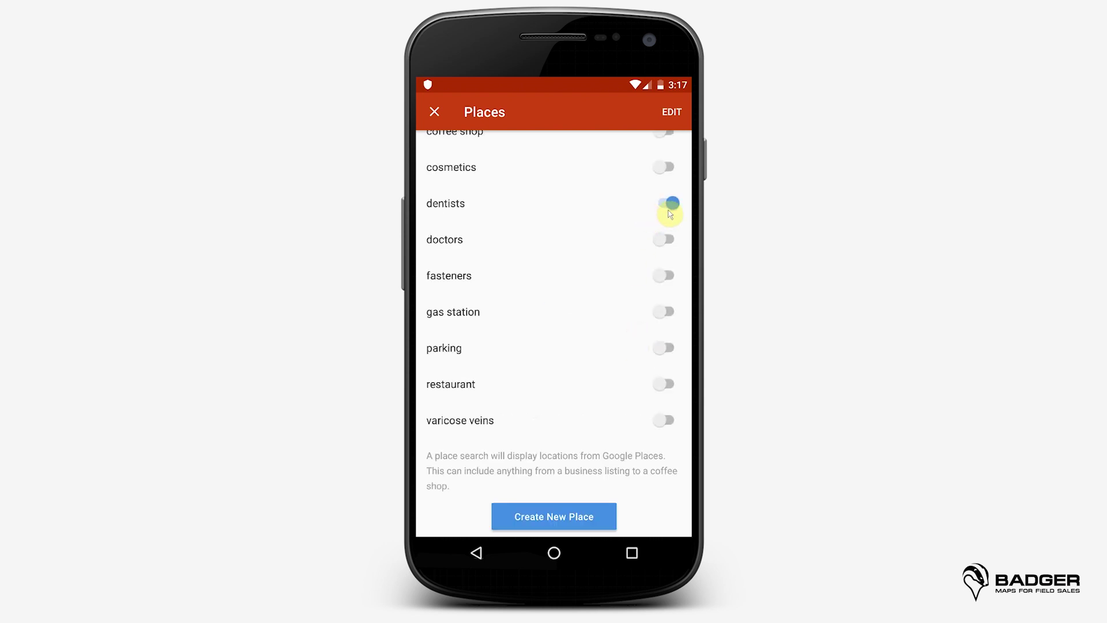
pyautogui.click(434, 112)
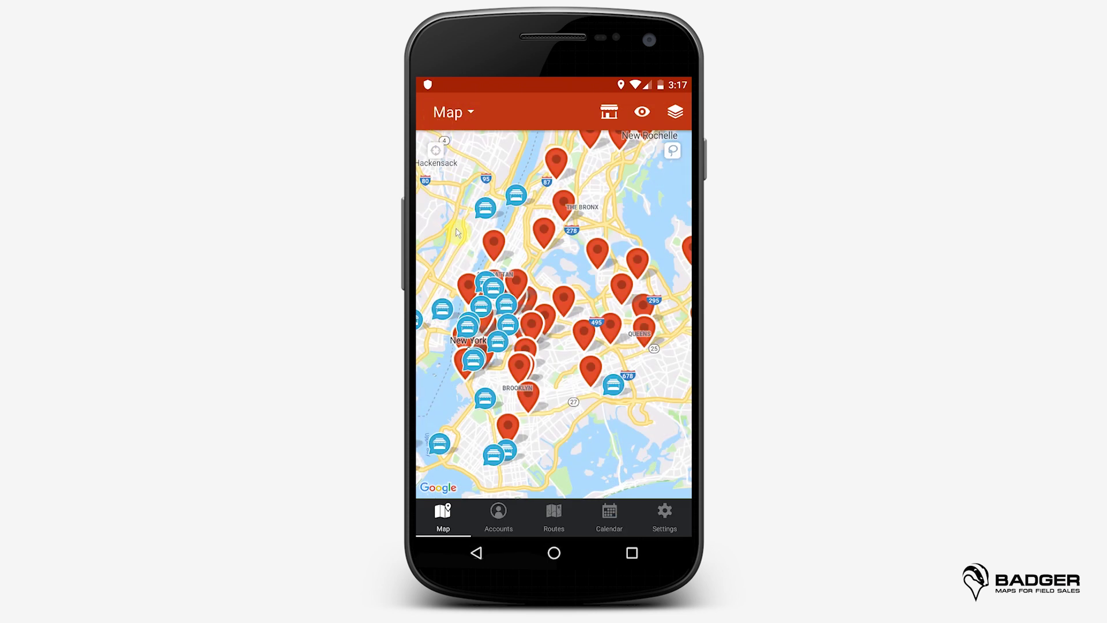
pyautogui.click(488, 212)
# Step: Explore the dentist place's details, account creation, add options and driving directions without saving
pyautogui.click(580, 488)
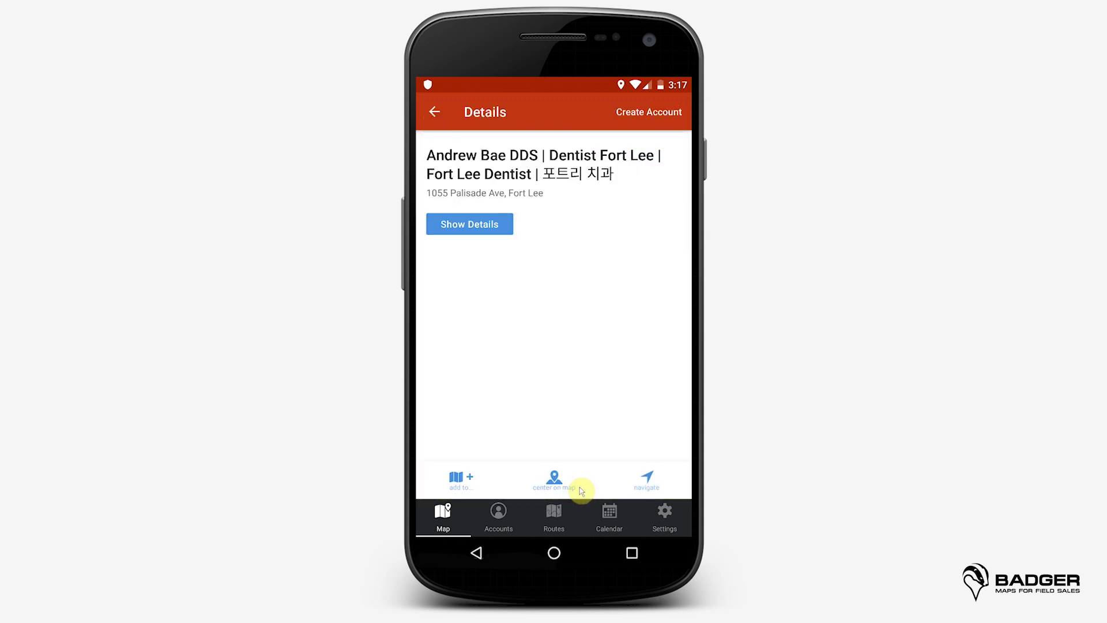
pyautogui.click(481, 226)
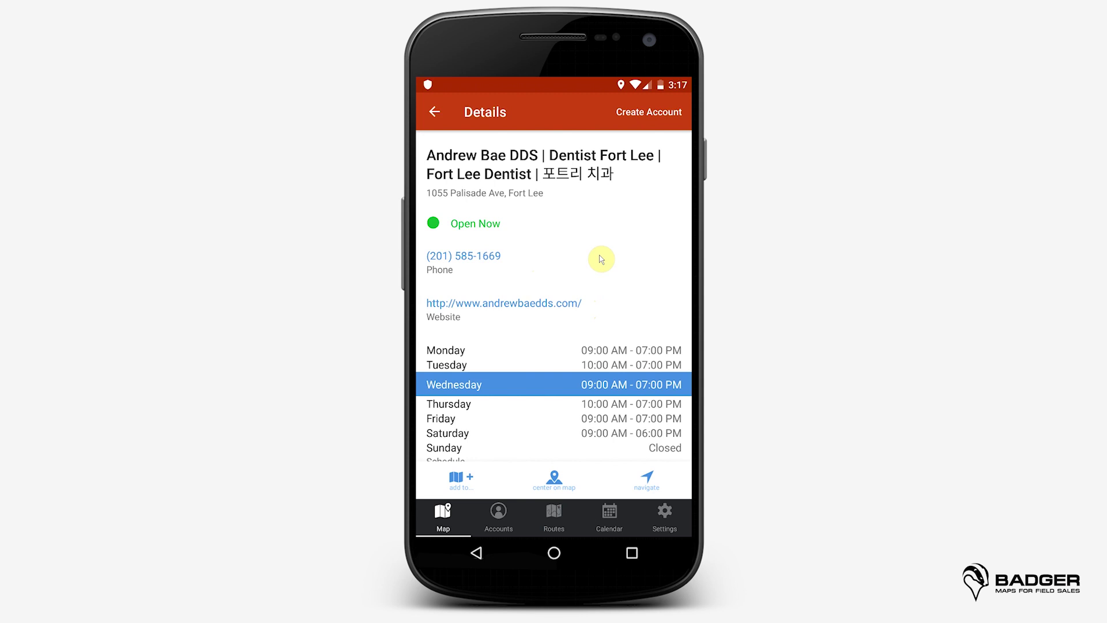
pyautogui.click(649, 115)
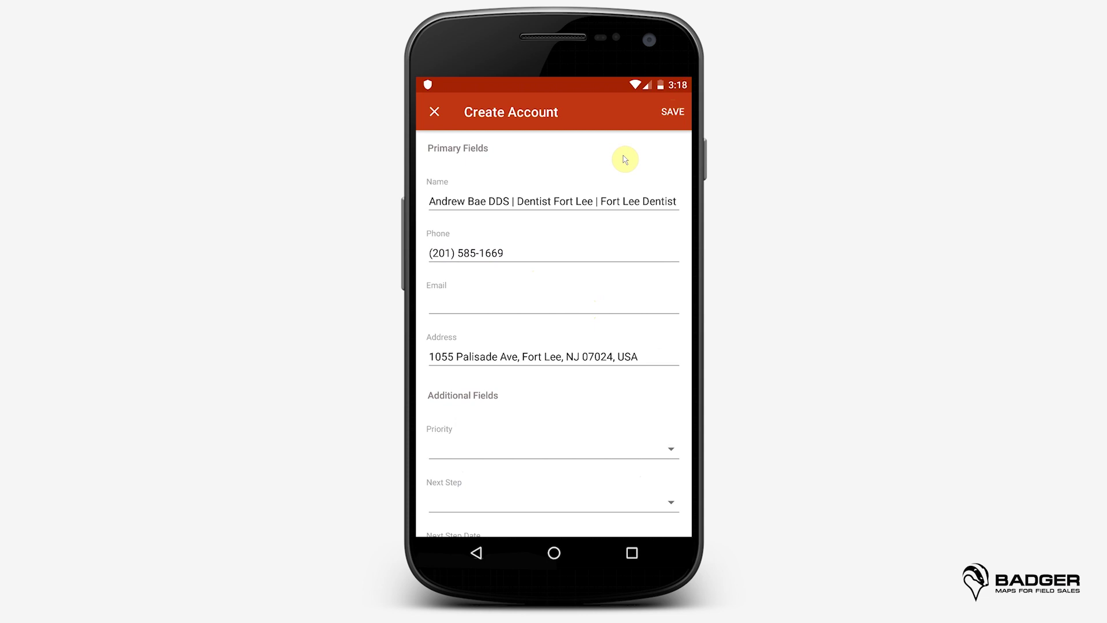
pyautogui.click(434, 114)
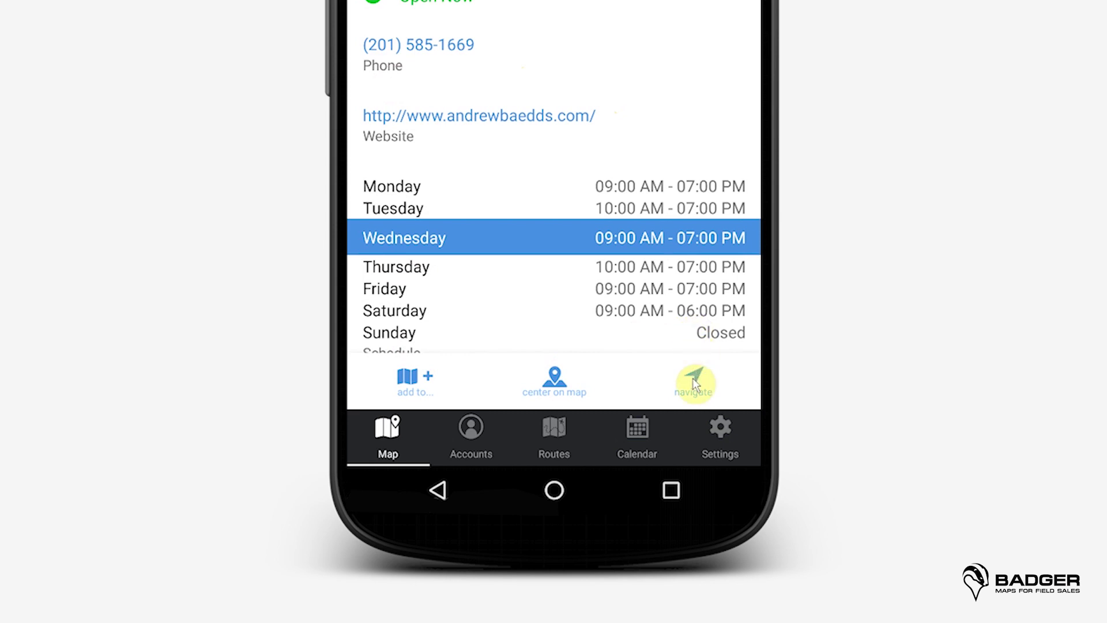
pyautogui.click(414, 378)
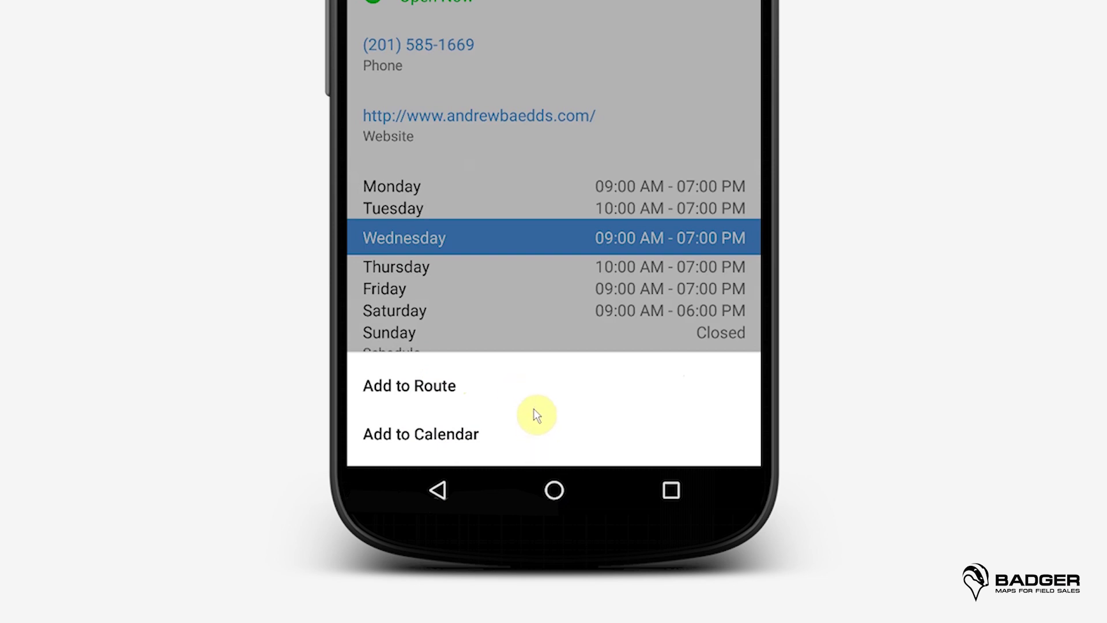
pyautogui.click(535, 139)
pyautogui.click(554, 384)
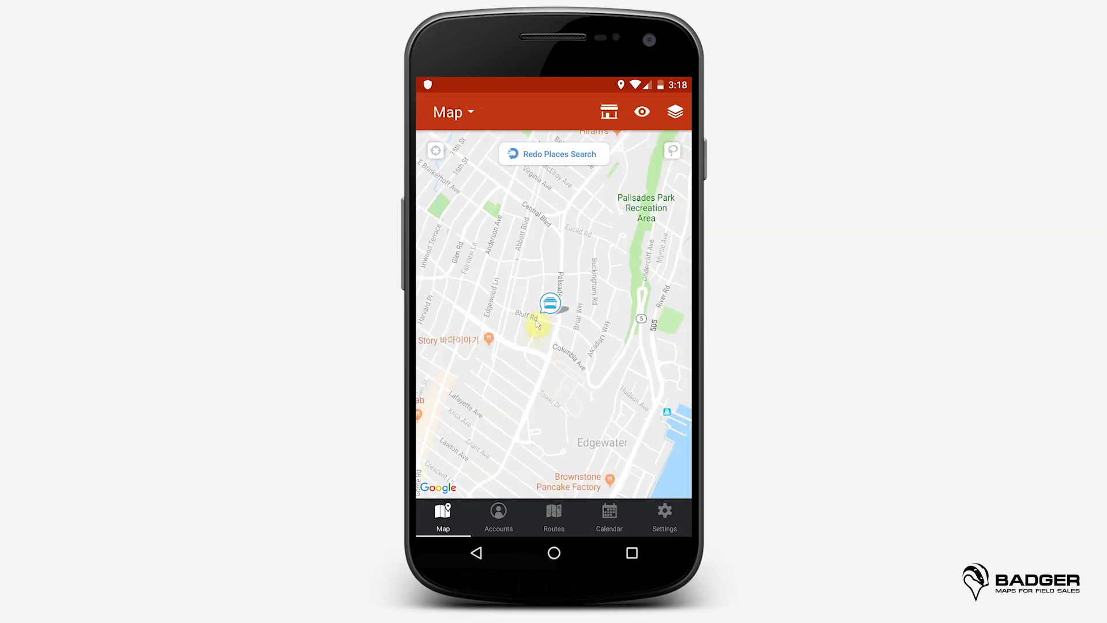
pyautogui.click(549, 303)
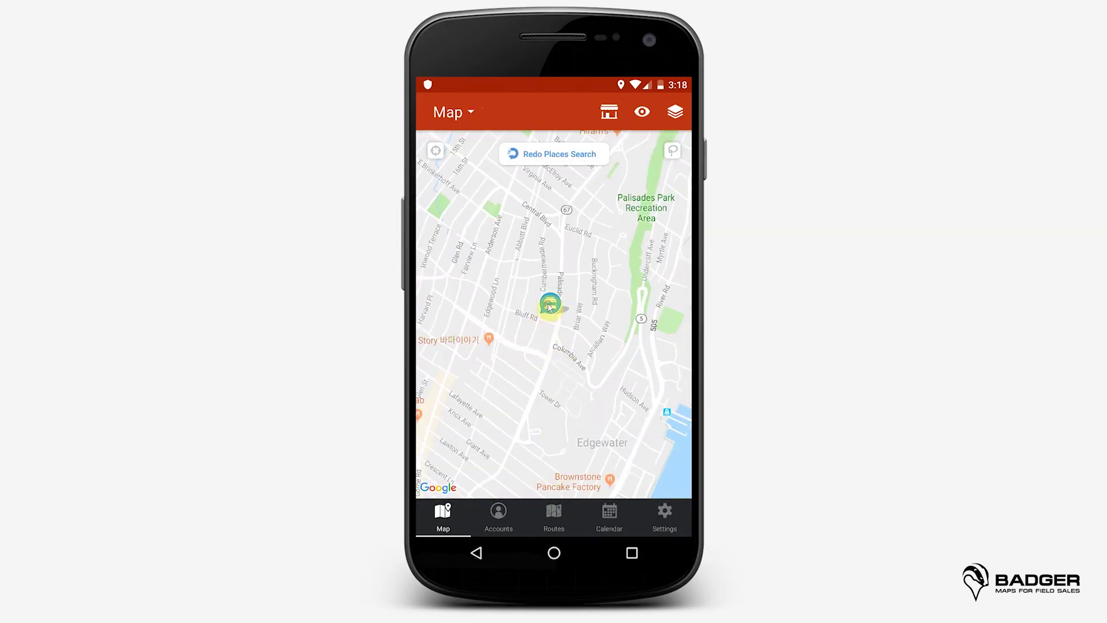
pyautogui.click(577, 483)
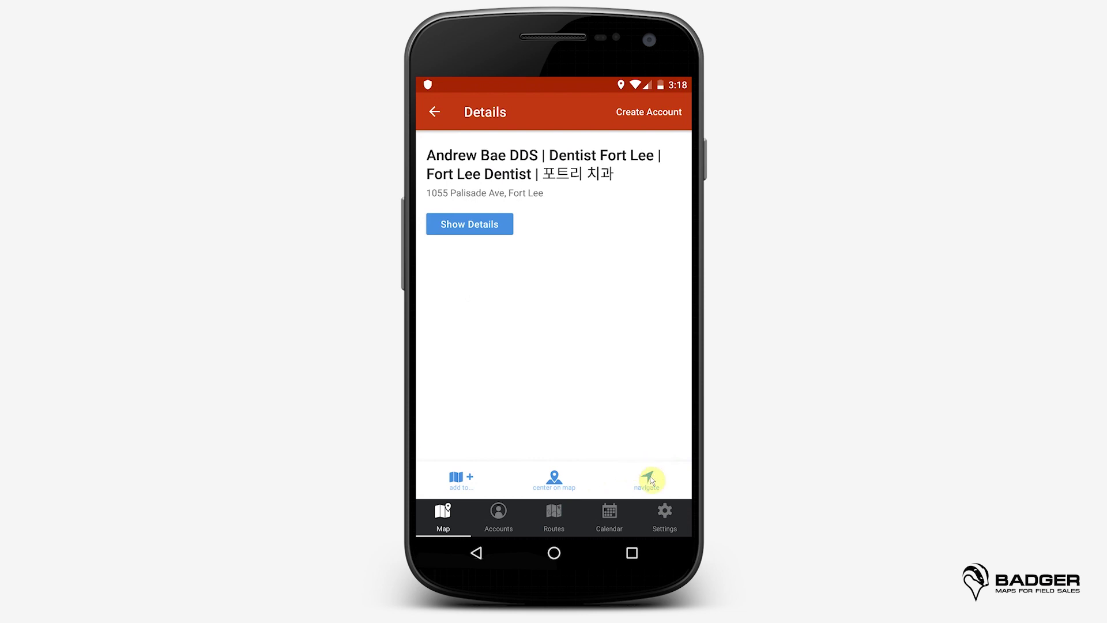
pyautogui.click(649, 480)
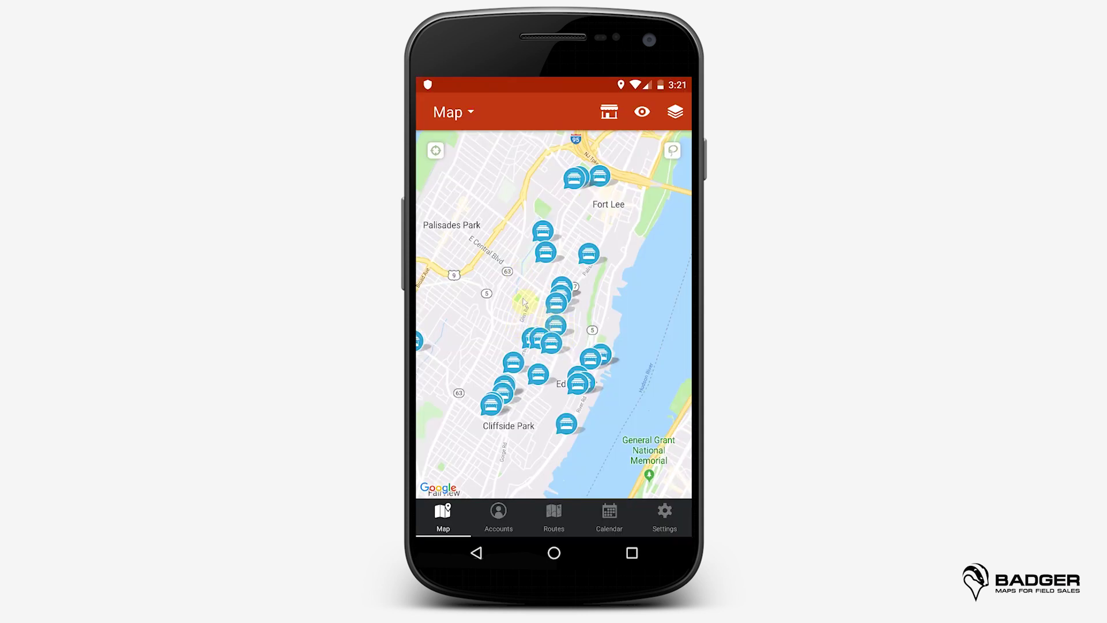
# Step: Rerun the places search, pan north toward Palisades Park, and search that area again
pyautogui.doubleClick(470, 307)
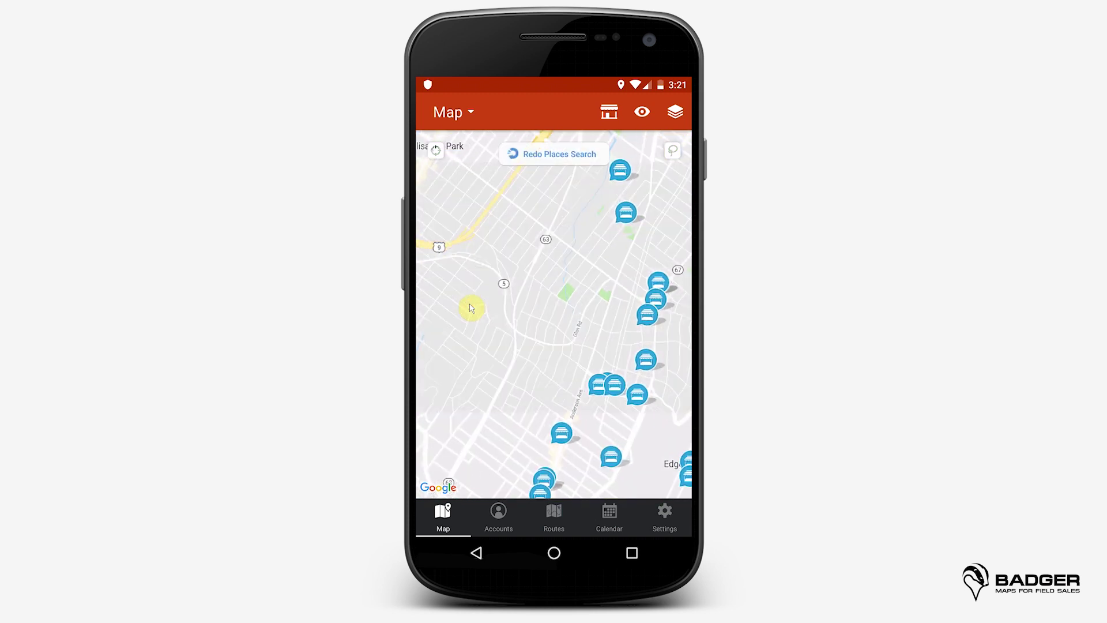
pyautogui.click(547, 152)
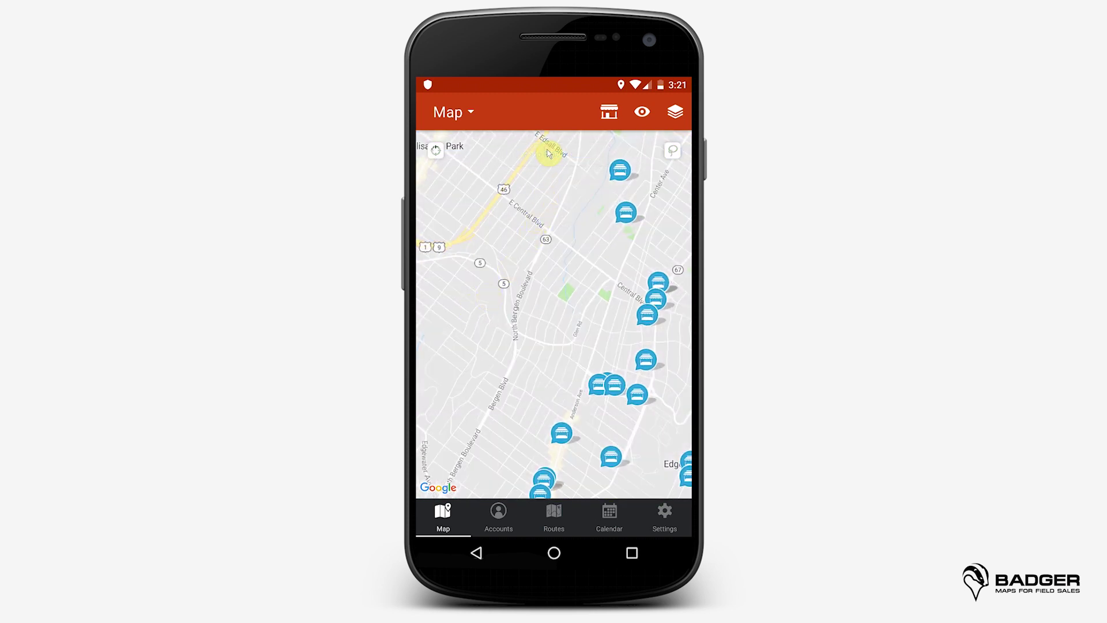
pyautogui.click(489, 220)
pyautogui.moveTo(515, 234); pyautogui.dragTo(616, 282)
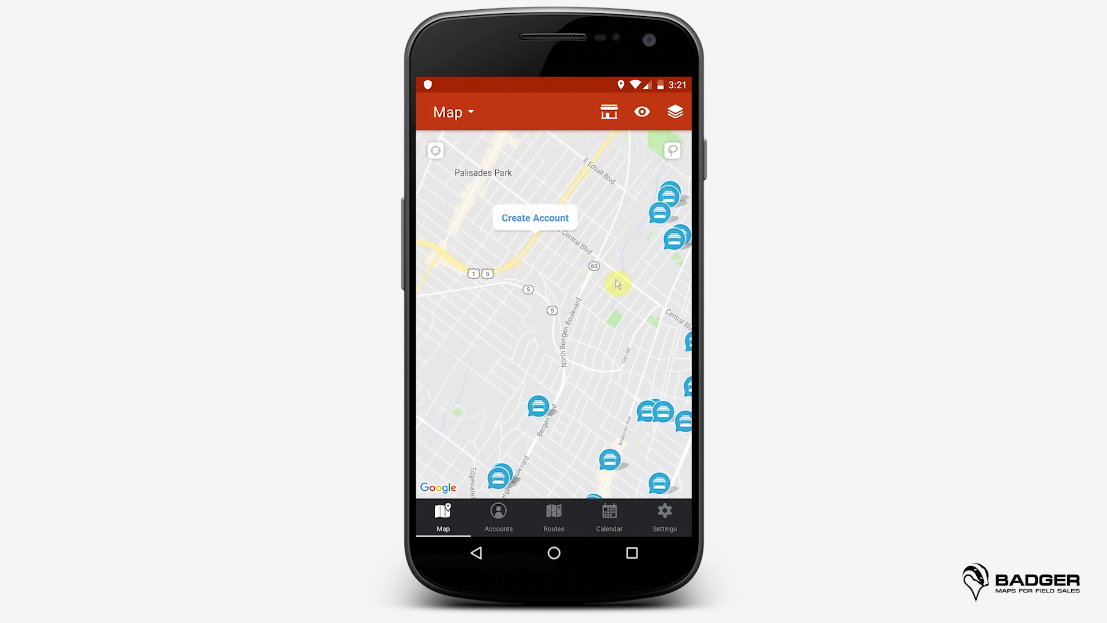
pyautogui.moveTo(522, 264); pyautogui.dragTo(526, 271)
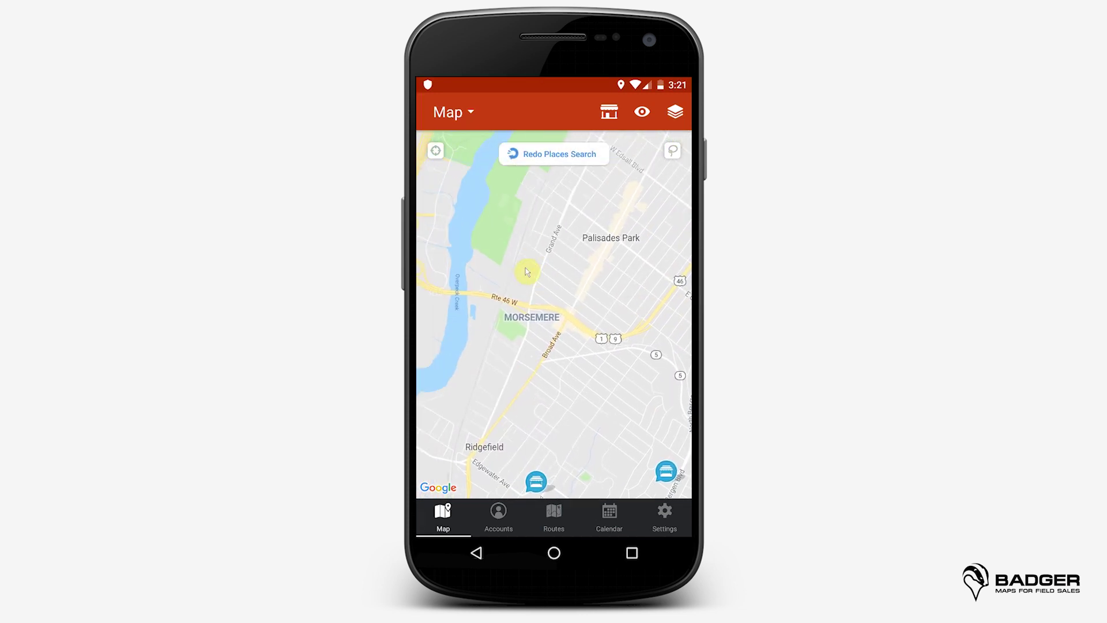
pyautogui.click(536, 160)
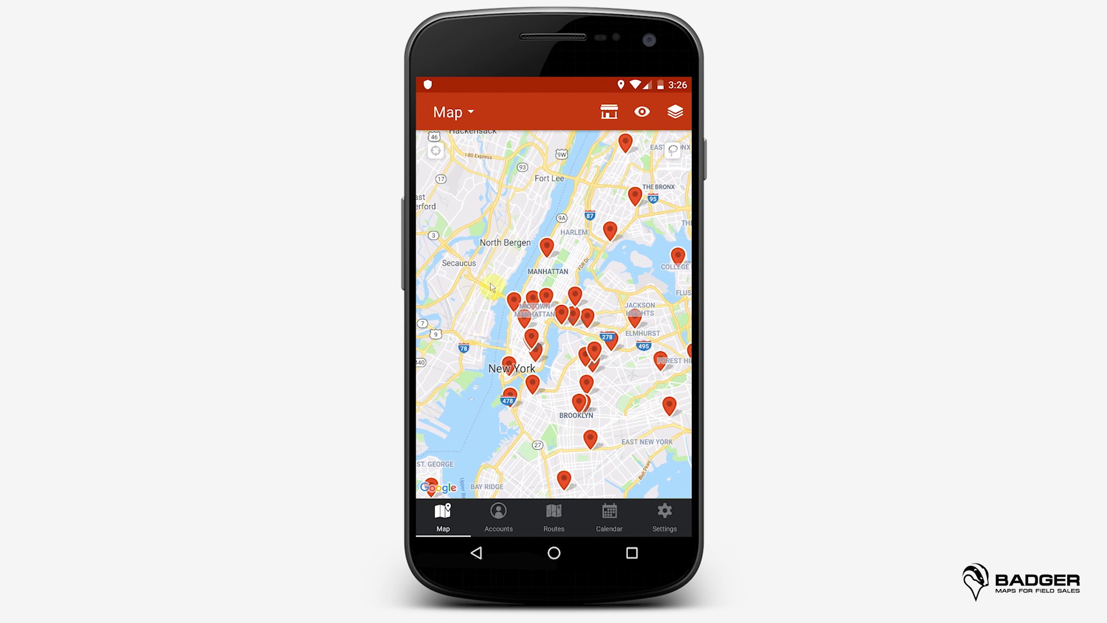
# Step: Lasso four Midtown Manhattan account pins and create a route from them
pyautogui.click(672, 150)
pyautogui.moveTo(523, 279); pyautogui.dragTo(501, 279)
pyautogui.moveTo(494, 329)
pyautogui.mouseDown()
pyautogui.moveTo(558, 309)
pyautogui.moveTo(539, 279)
pyautogui.moveTo(511, 277)
pyautogui.mouseUp()
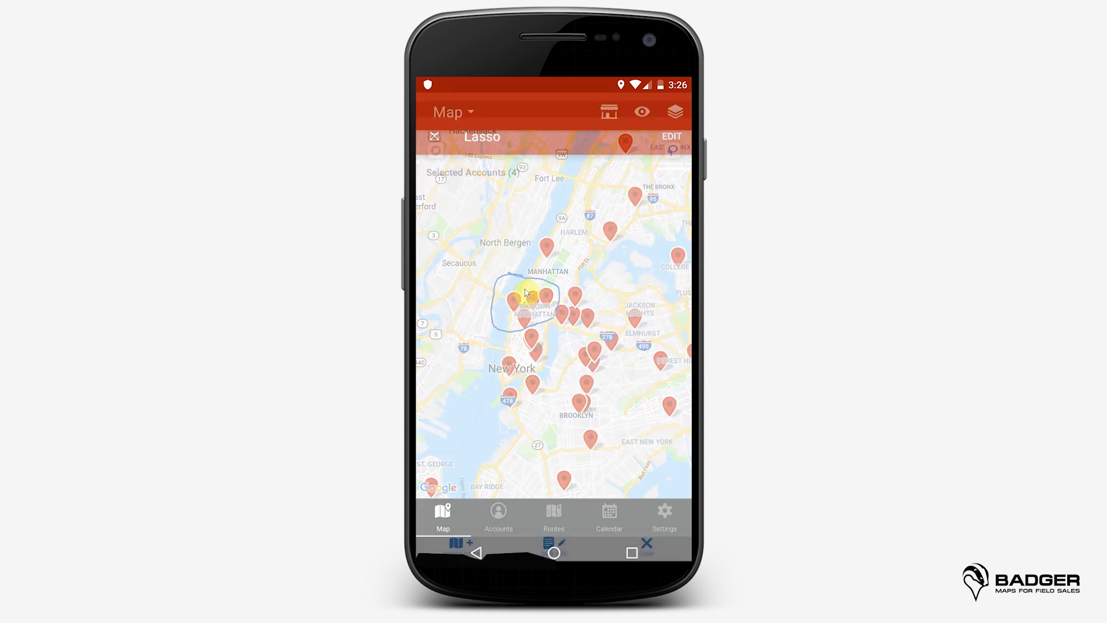
pyautogui.click(465, 520)
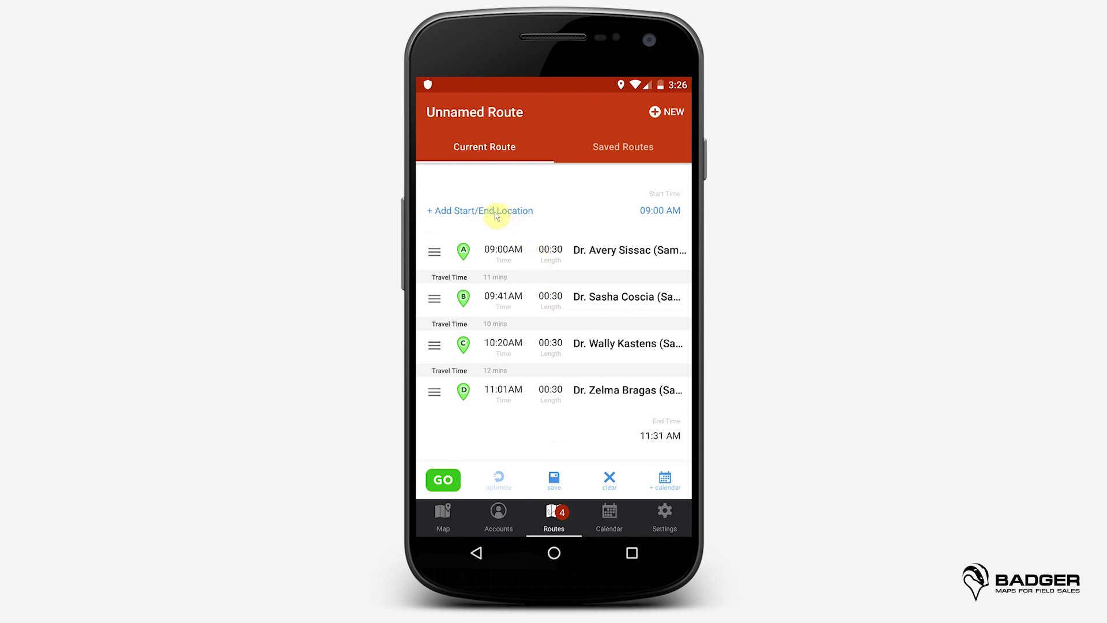
pyautogui.click(497, 213)
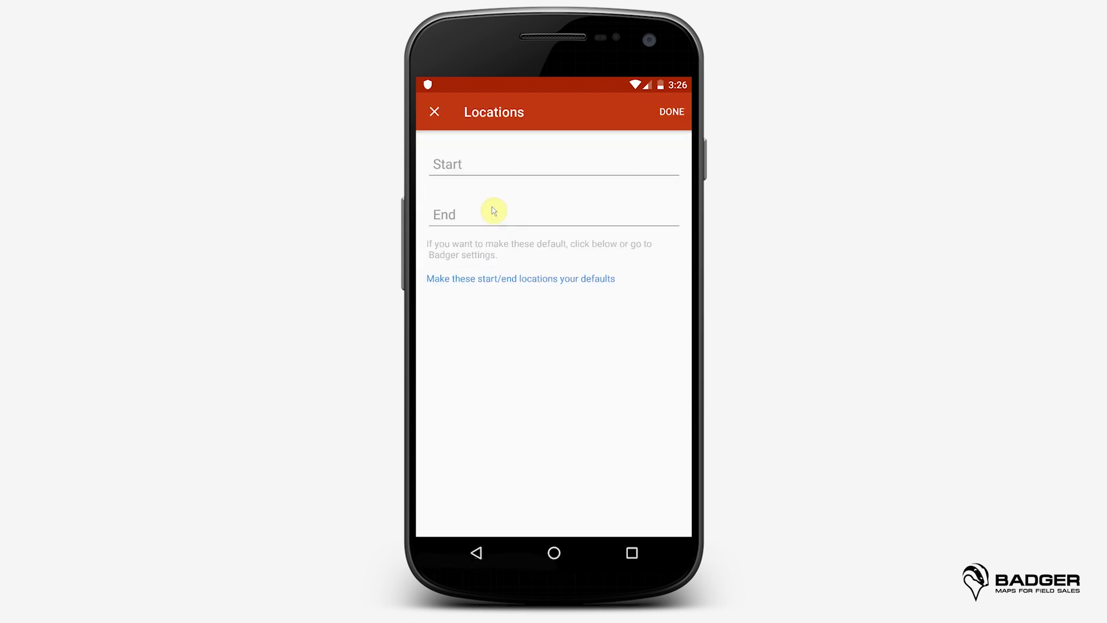
pyautogui.click(503, 174)
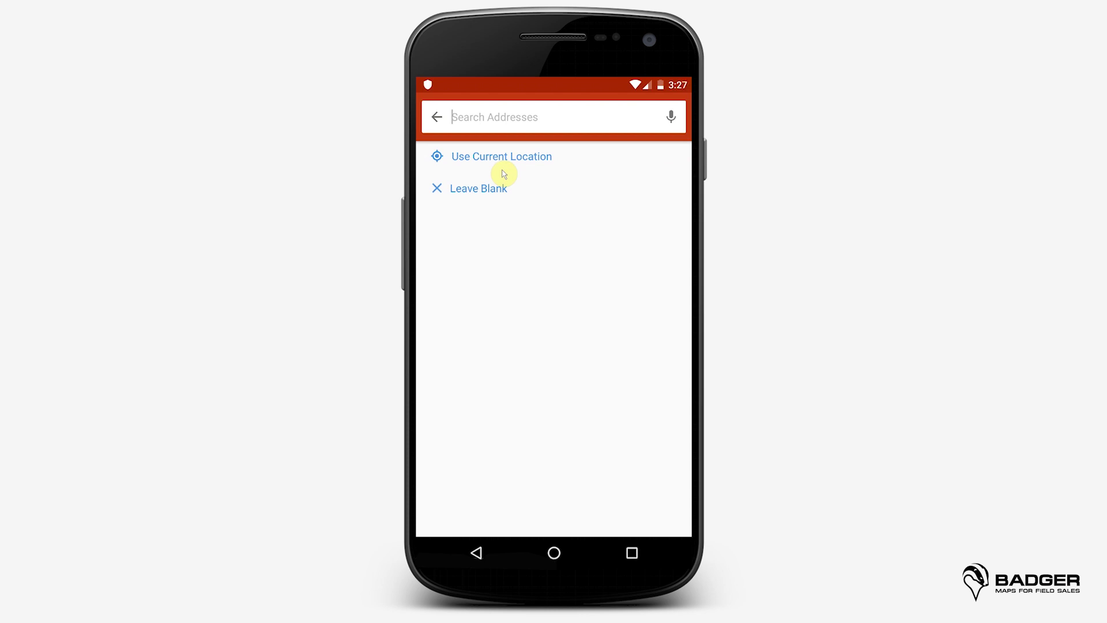
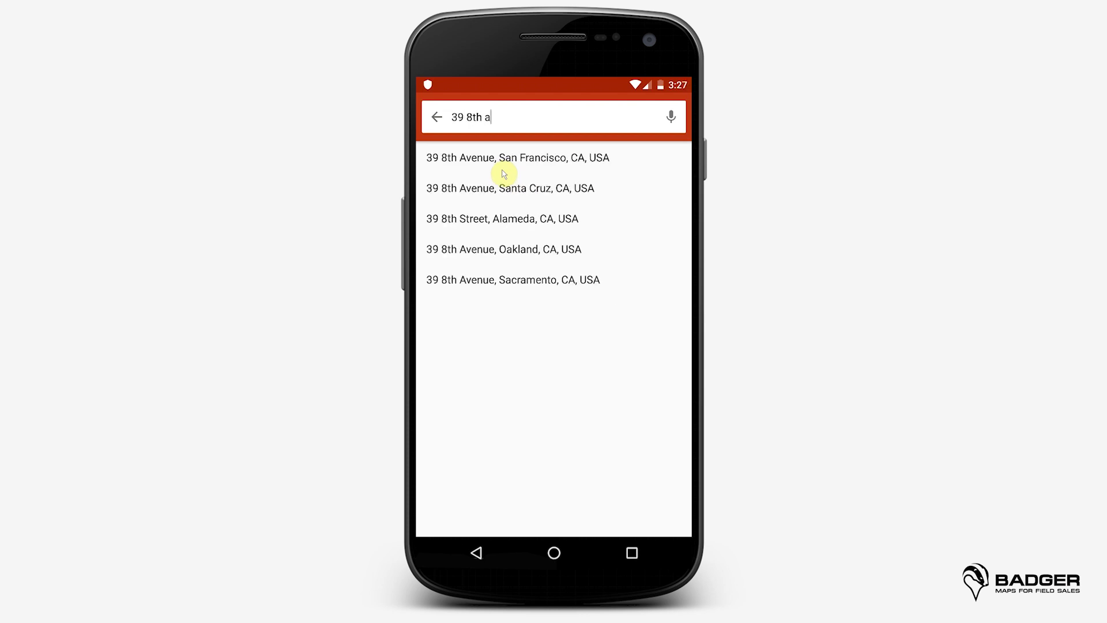
pyautogui.click(486, 214)
pyautogui.click(486, 213)
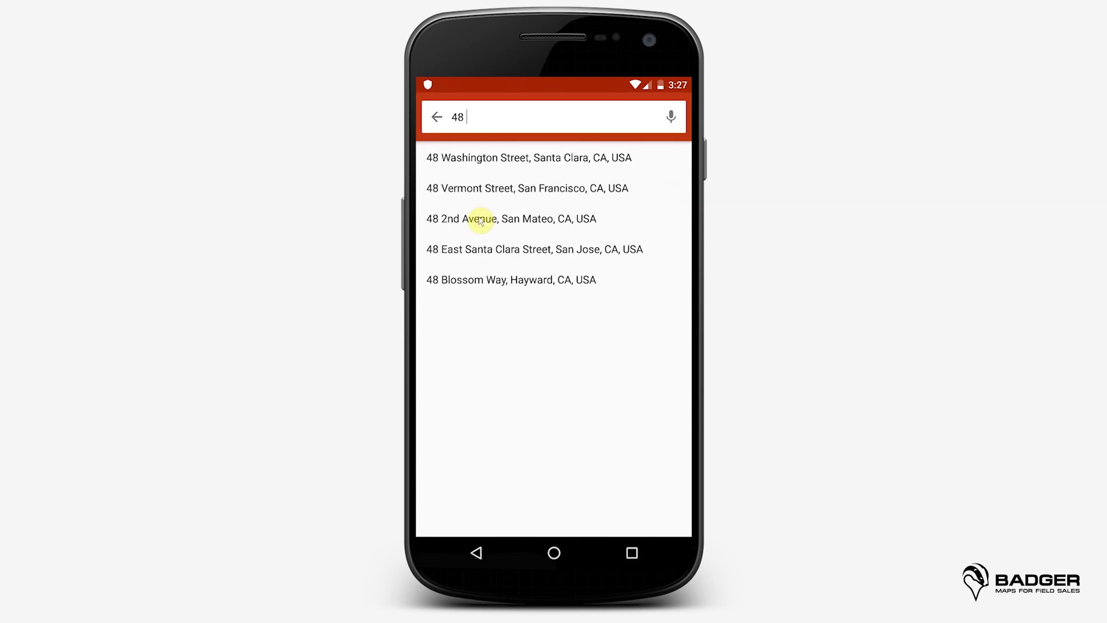
pyautogui.click(500, 190)
pyautogui.click(675, 116)
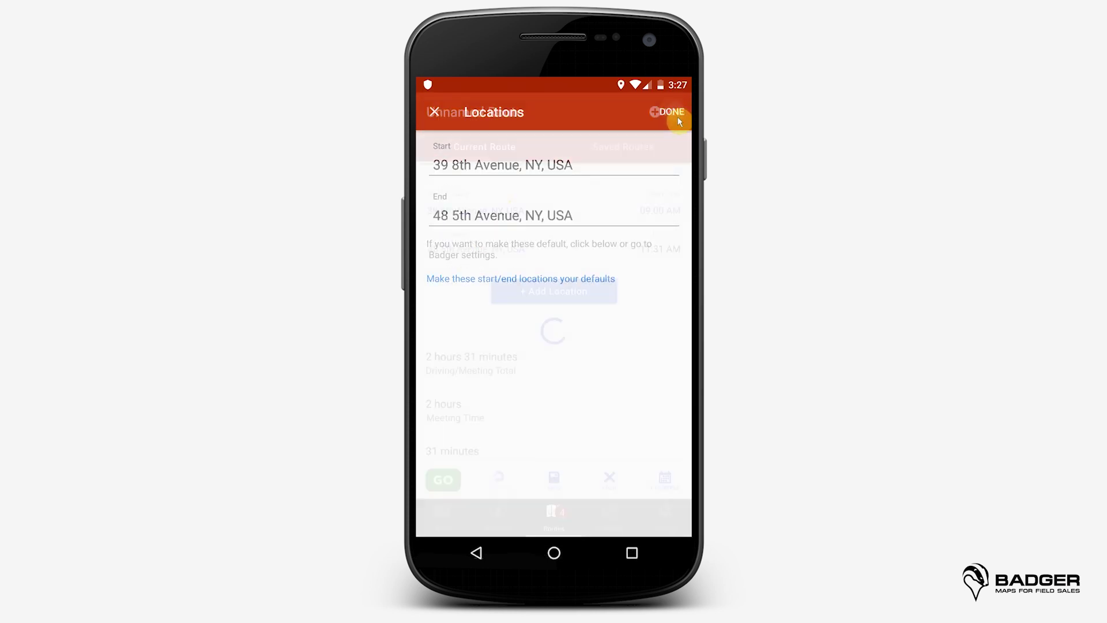
# Step: Optimize the stop order to 2 hours 43 minutes and review the route on the map
pyautogui.moveTo(587, 381); pyautogui.dragTo(595, 252)
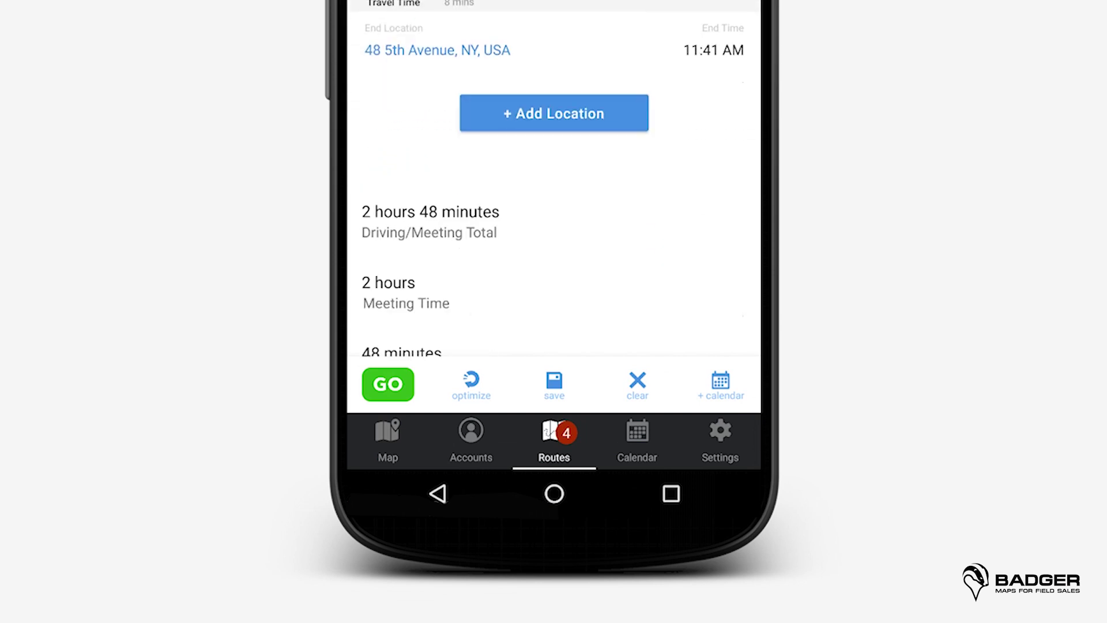
pyautogui.click(471, 384)
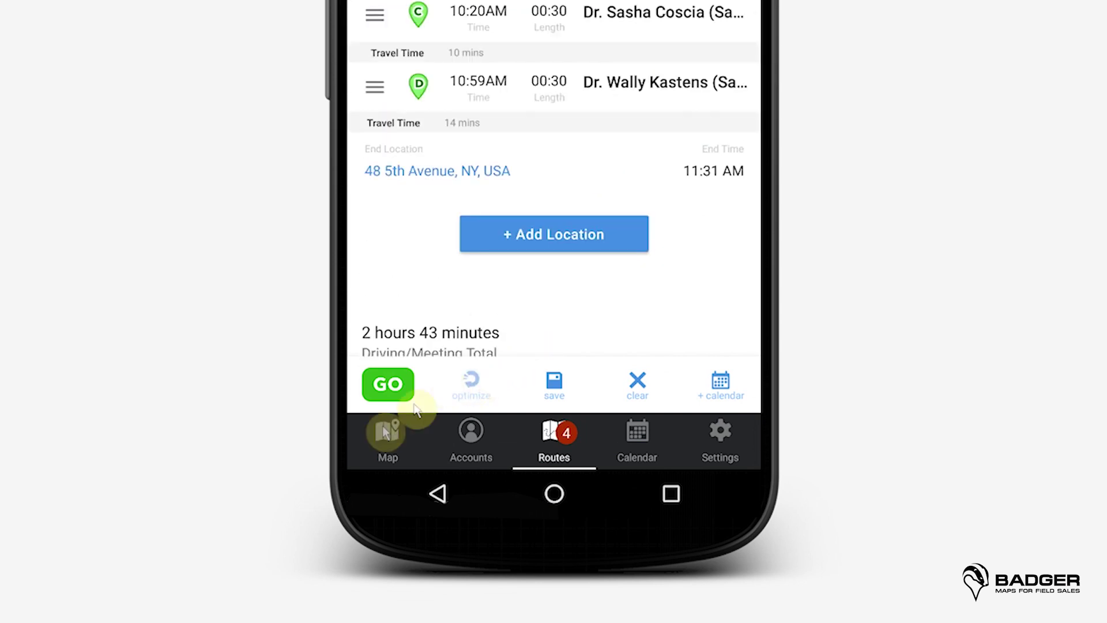
pyautogui.click(387, 439)
pyautogui.click(554, 516)
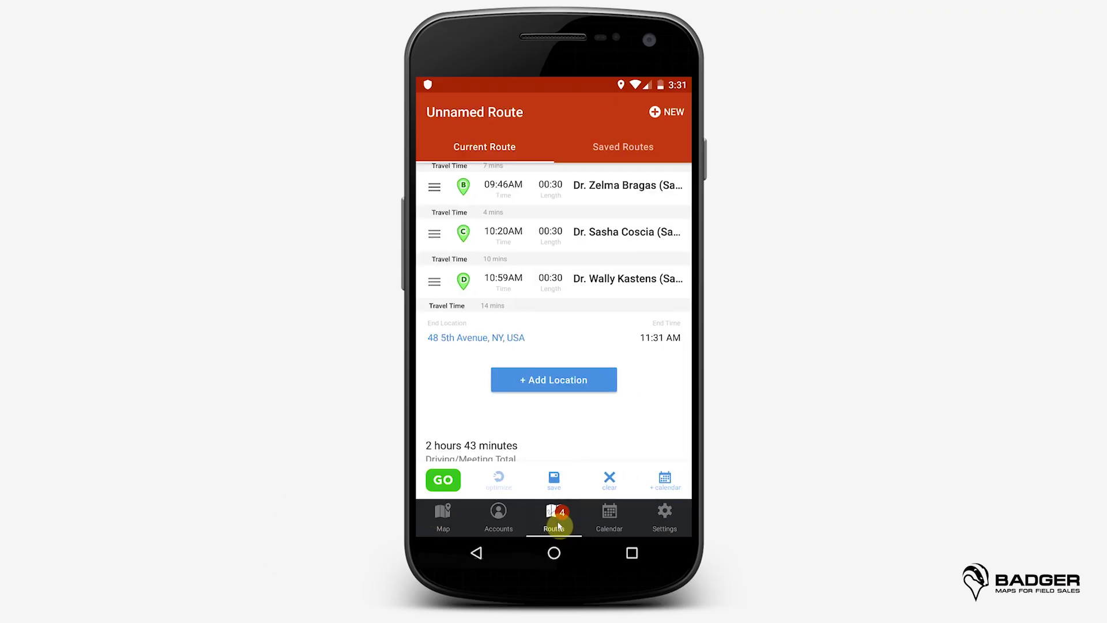
# Step: Add the upper Manhattan account pin to the route as stop E
pyautogui.moveTo(574, 417); pyautogui.dragTo(599, 237)
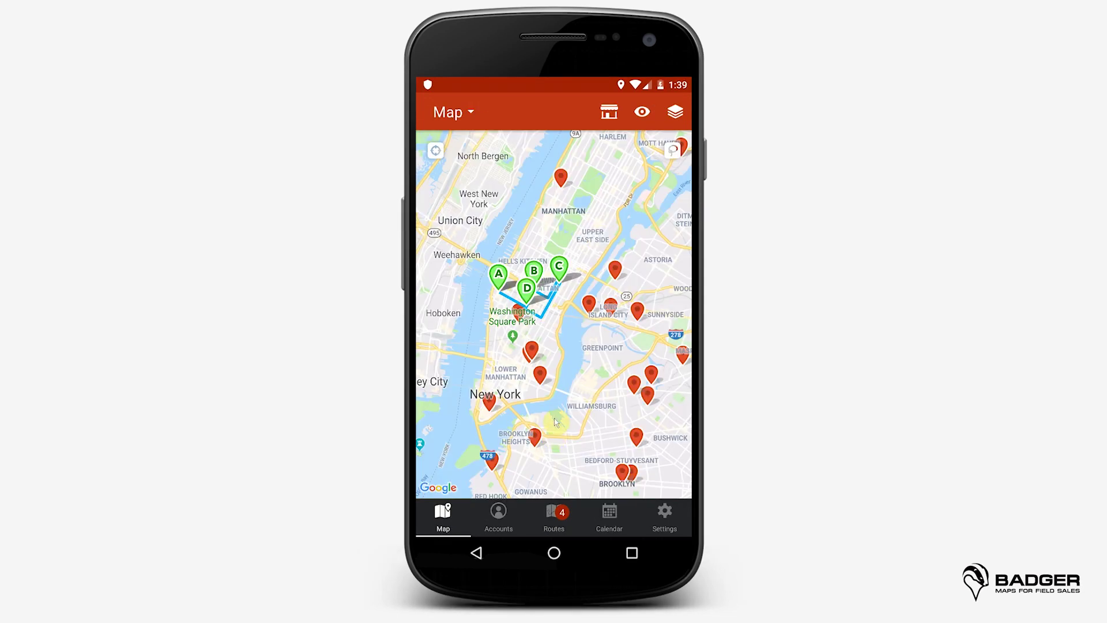
pyautogui.click(561, 178)
pyautogui.click(623, 490)
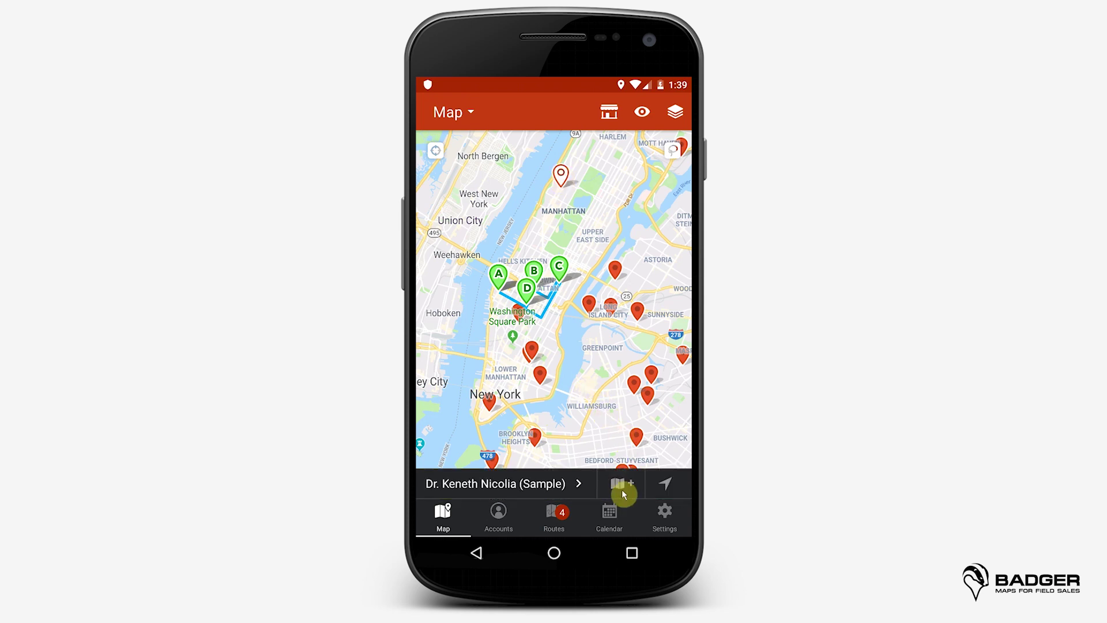
pyautogui.click(559, 479)
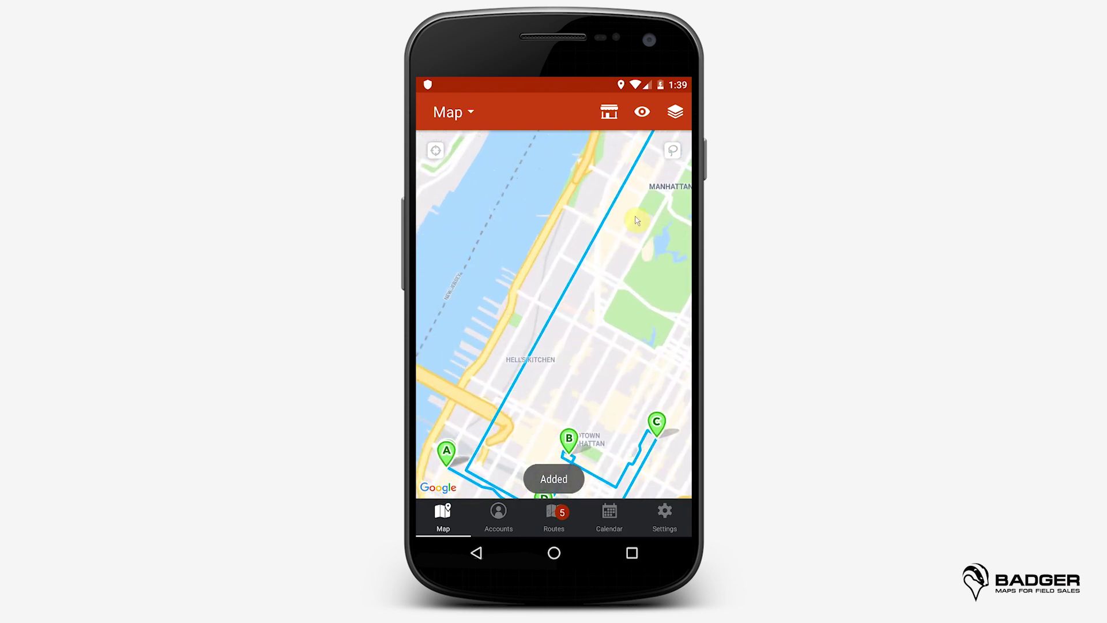
# Step: Turn on coffee shop places and add the Kahve coffee shop to the route as stop F
pyautogui.click(596, 113)
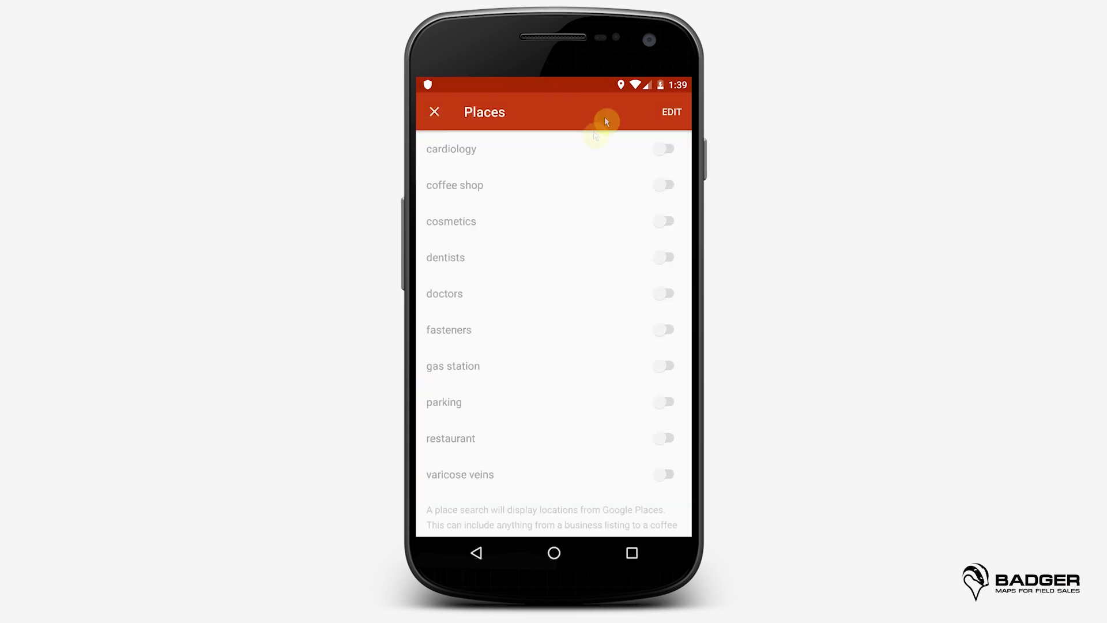
pyautogui.click(666, 183)
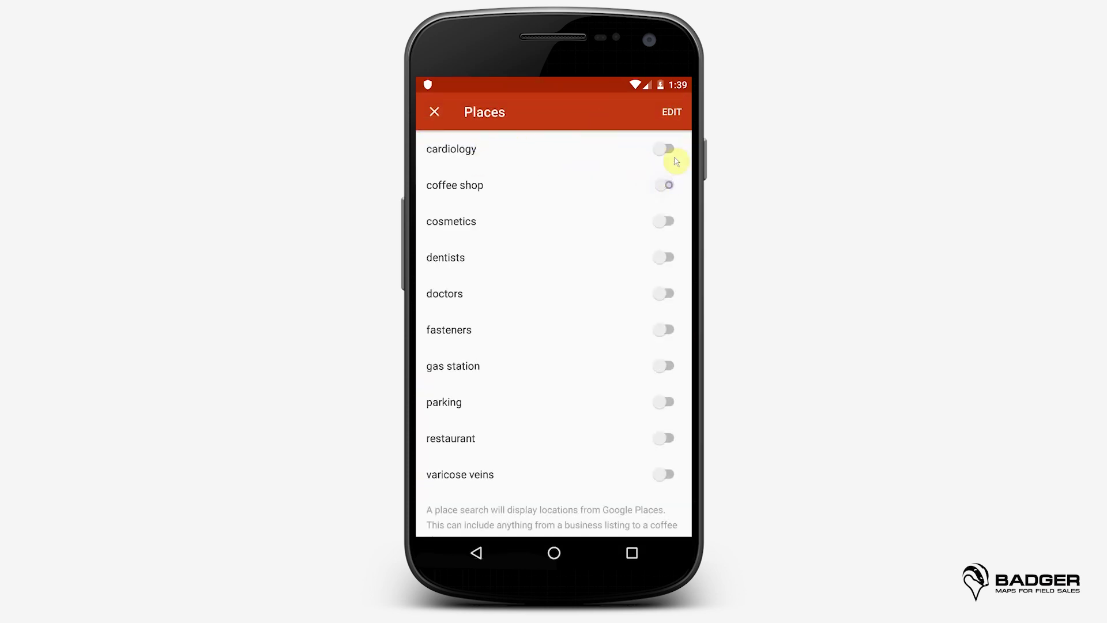
pyautogui.click(433, 114)
pyautogui.click(557, 339)
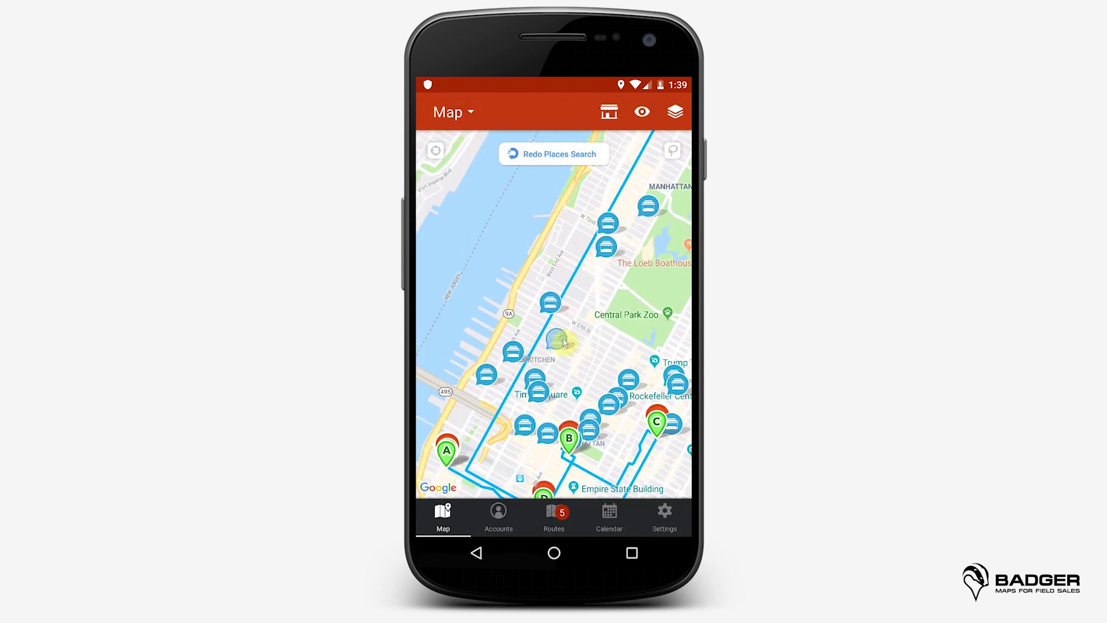
pyautogui.click(617, 482)
pyautogui.click(613, 482)
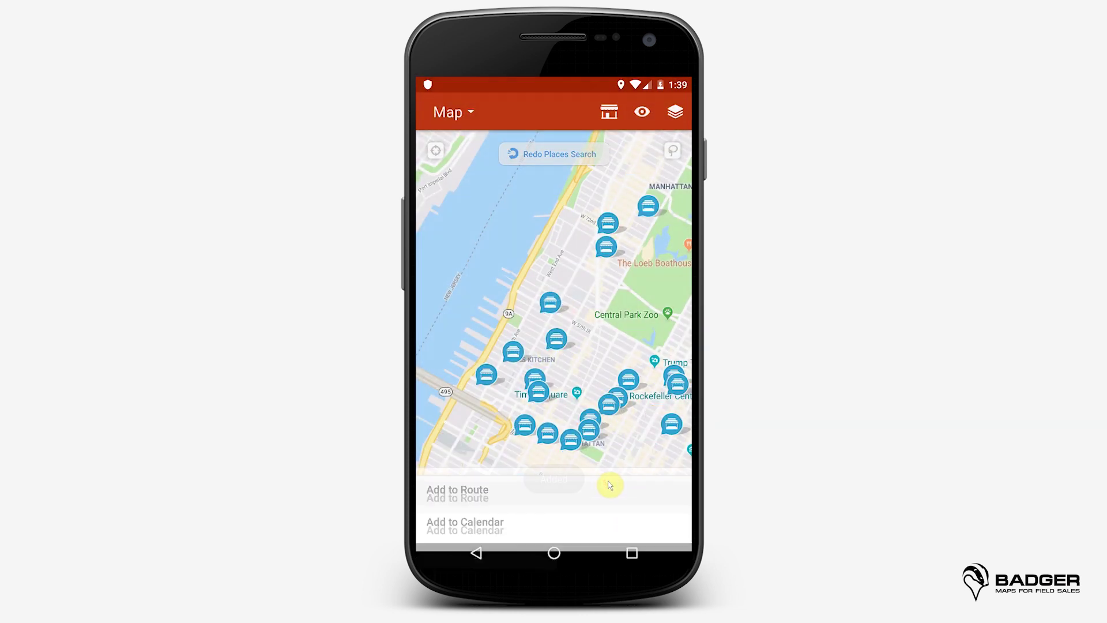
pyautogui.click(553, 516)
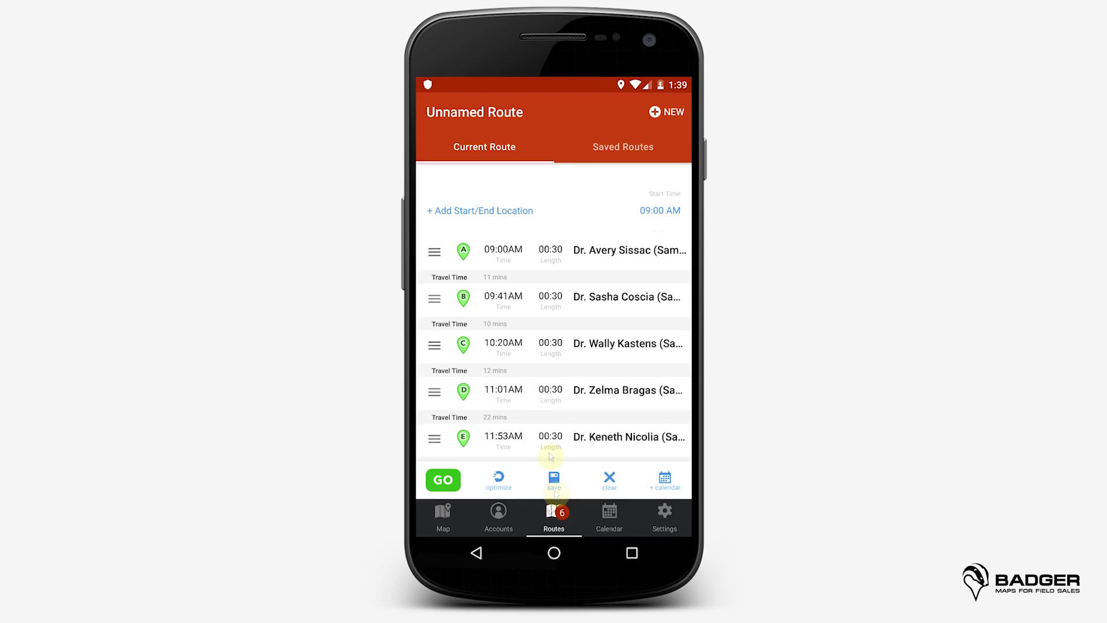
pyautogui.moveTo(550, 392); pyautogui.dragTo(573, 218)
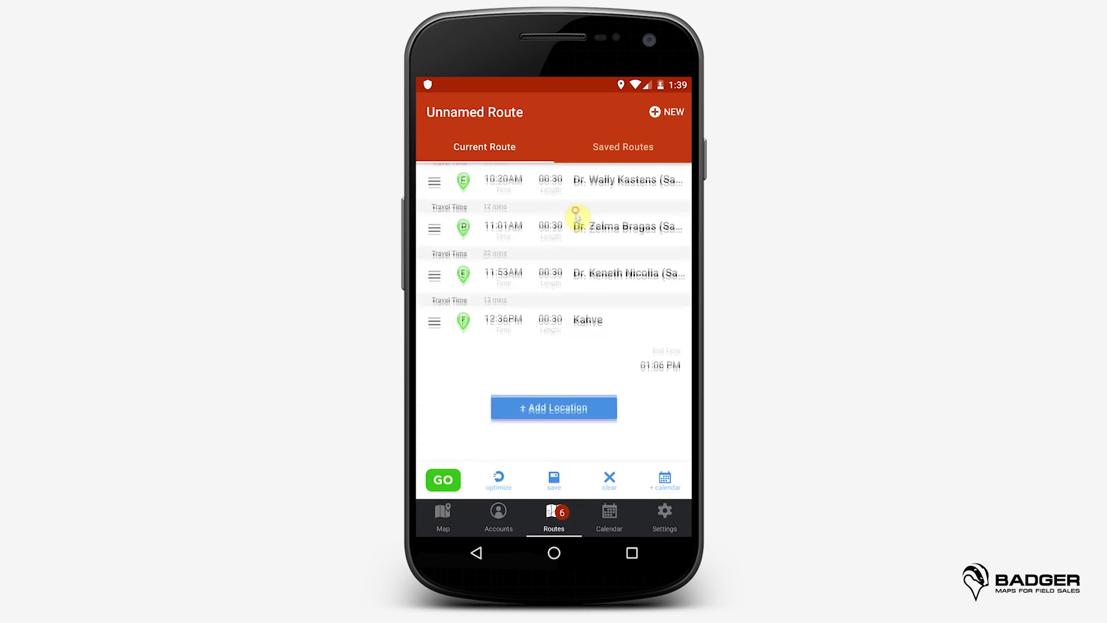
pyautogui.click(579, 401)
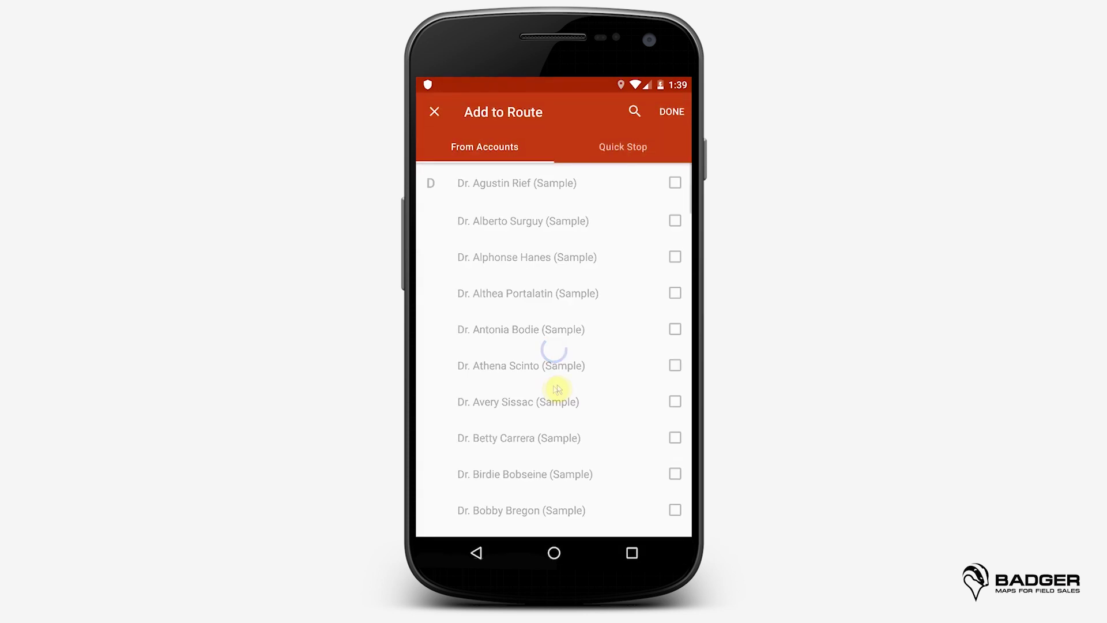
pyautogui.click(675, 183)
pyautogui.click(675, 220)
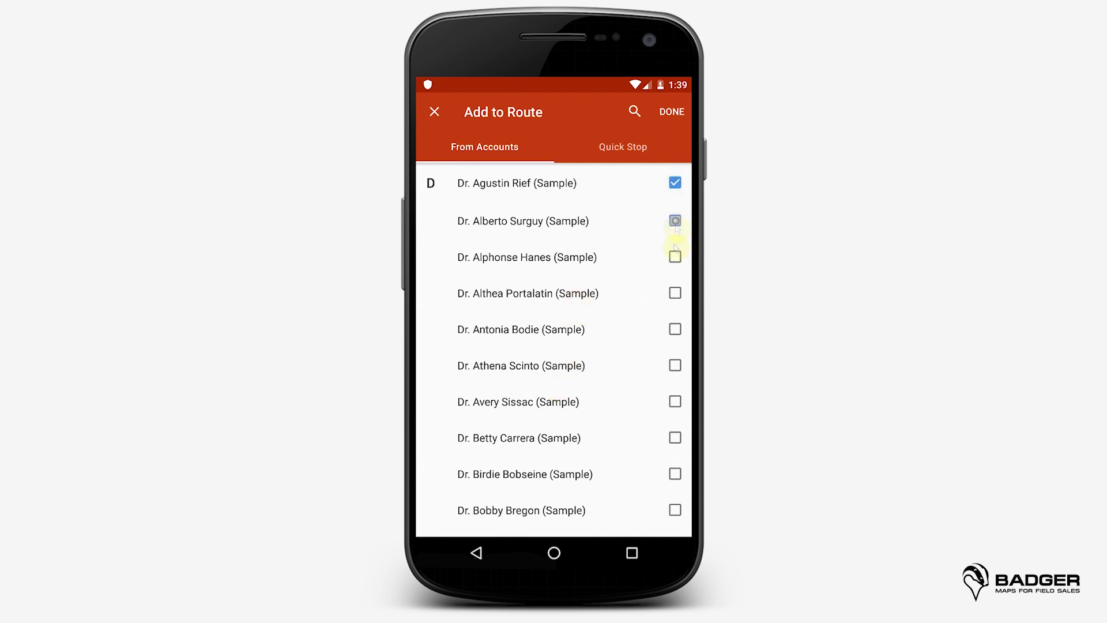
pyautogui.click(675, 257)
pyautogui.click(672, 113)
pyautogui.click(499, 483)
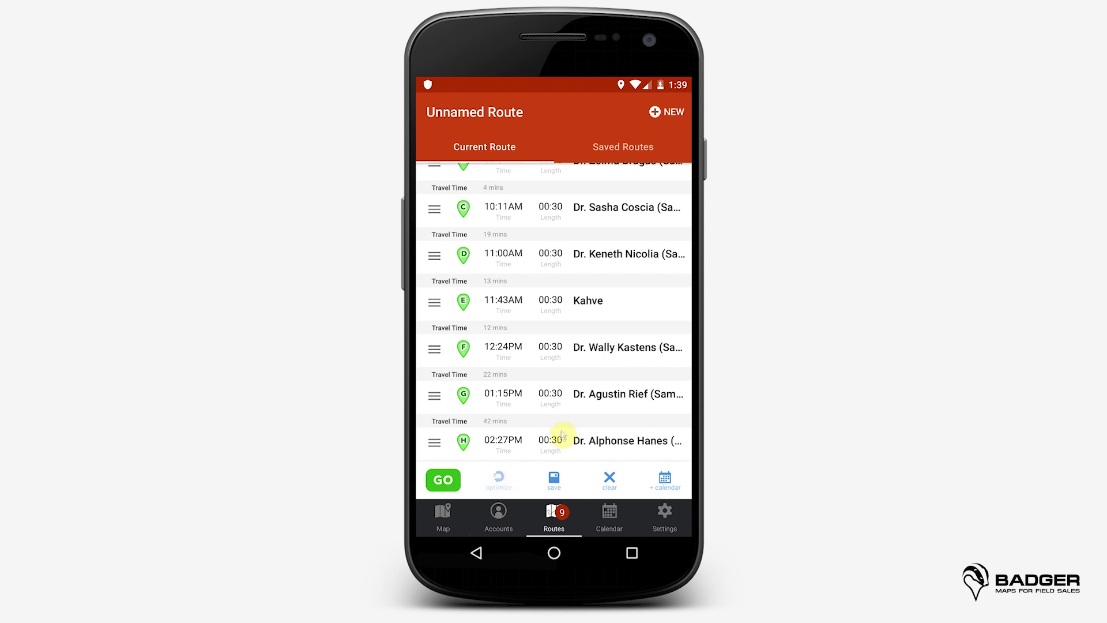
pyautogui.moveTo(563, 437); pyautogui.dragTo(586, 289)
pyautogui.click(542, 411)
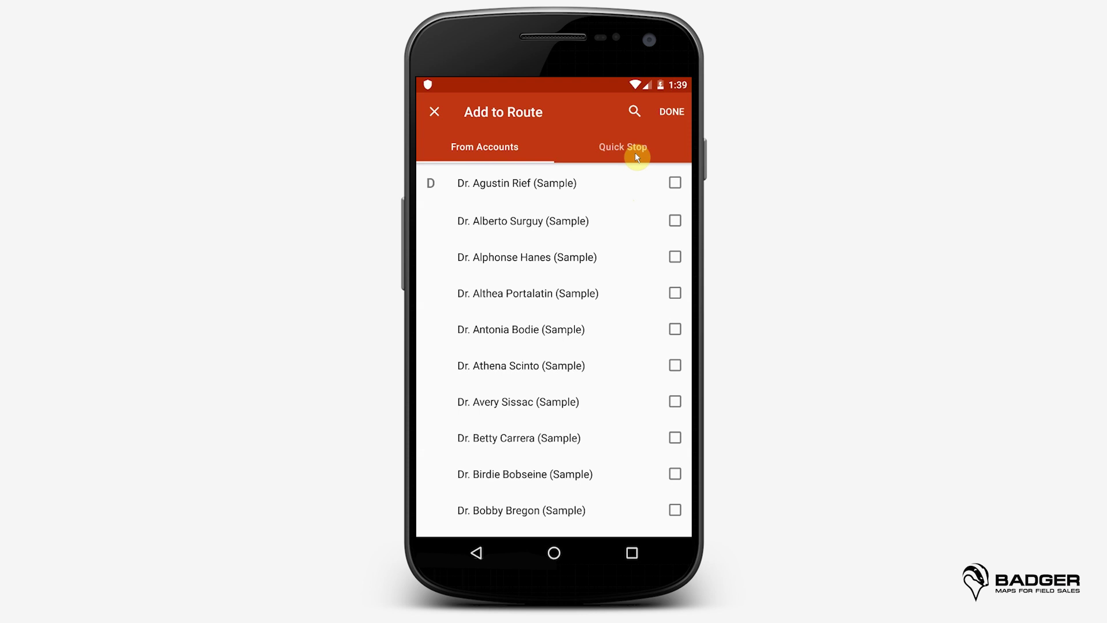
pyautogui.click(635, 152)
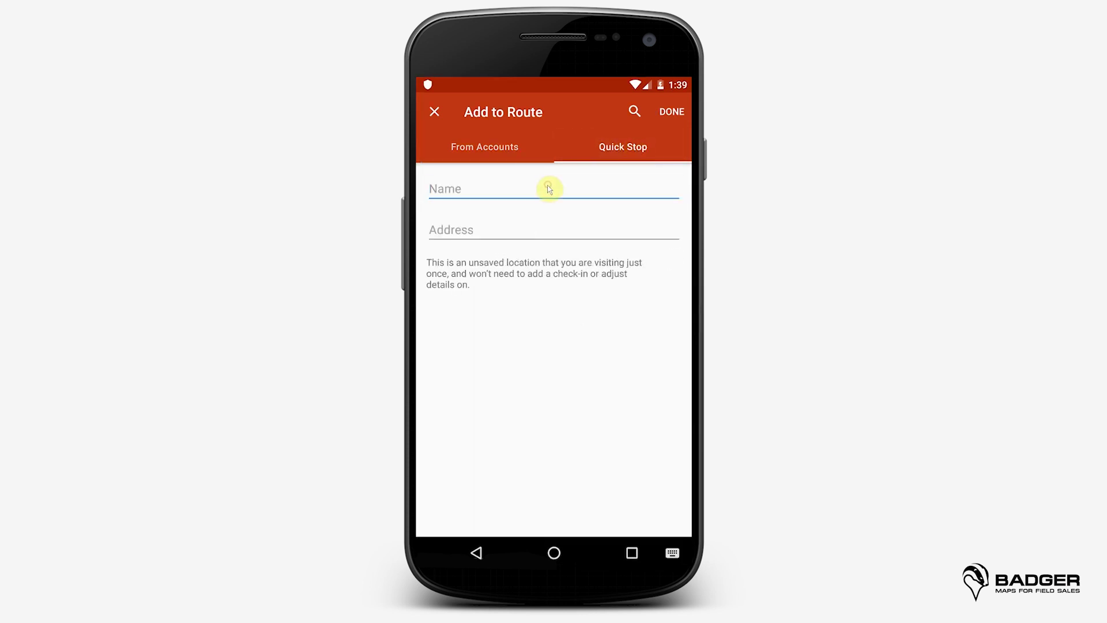
pyautogui.click(531, 230)
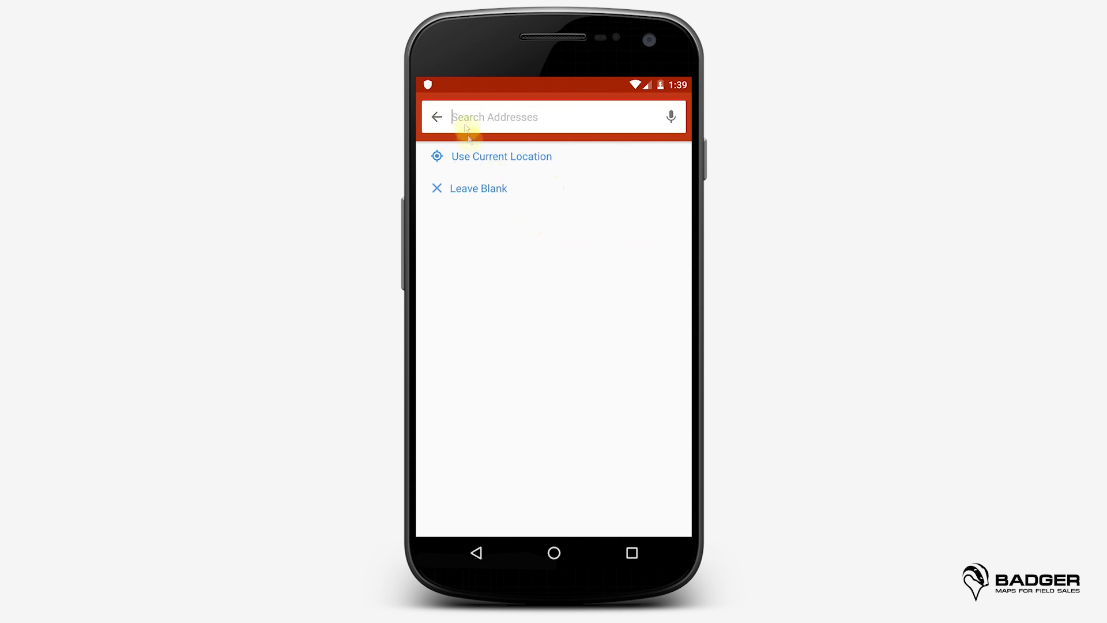
pyautogui.click(436, 117)
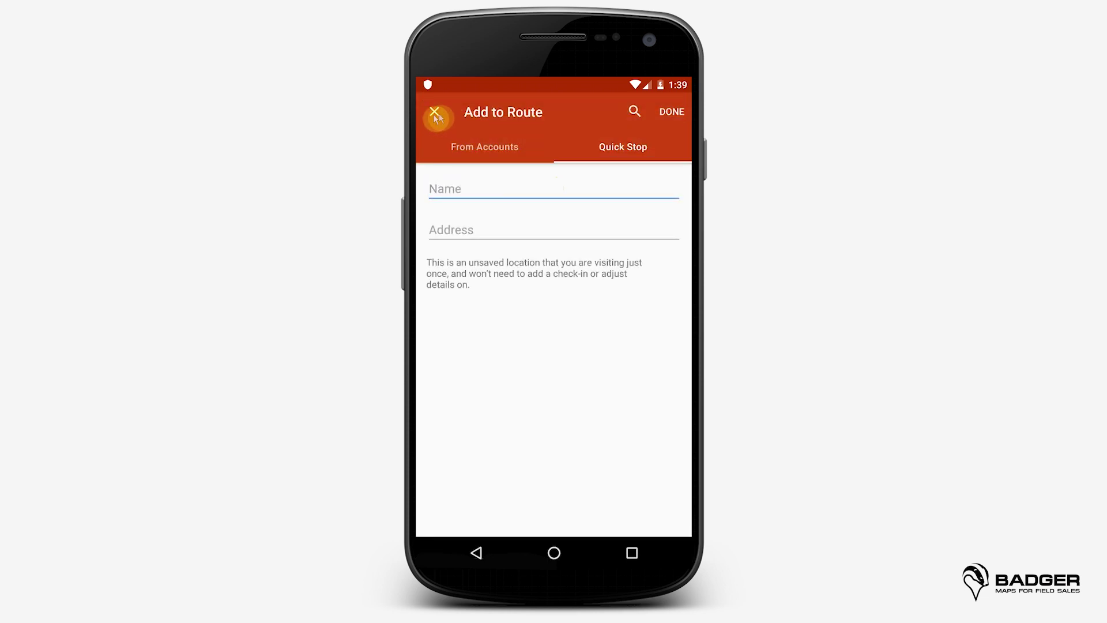
pyautogui.click(437, 113)
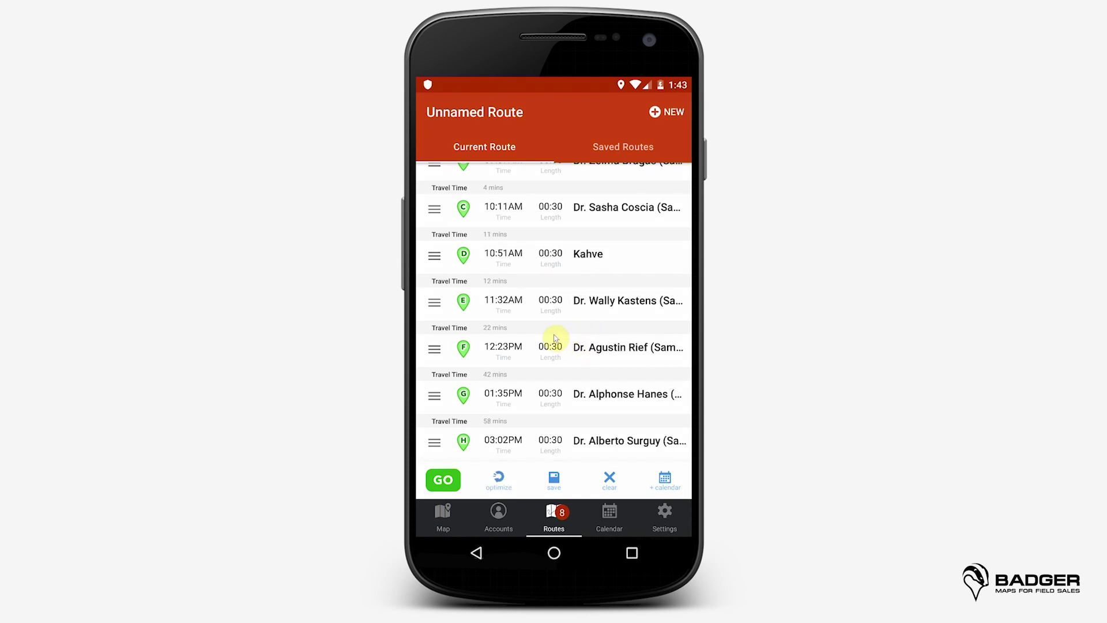
# Step: Fix the 11:32 AM doctor stop's start time at 1:00 PM and drag it up to stop C
pyautogui.click(550, 309)
pyautogui.click(663, 328)
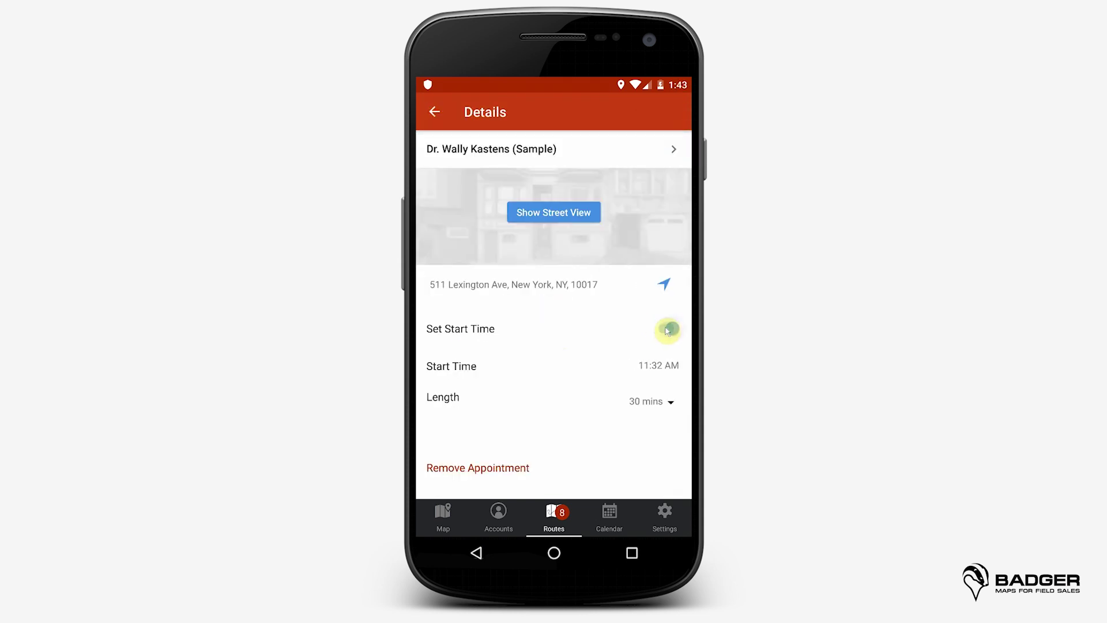
pyautogui.click(651, 366)
pyautogui.click(584, 281)
pyautogui.click(554, 272)
pyautogui.click(619, 227)
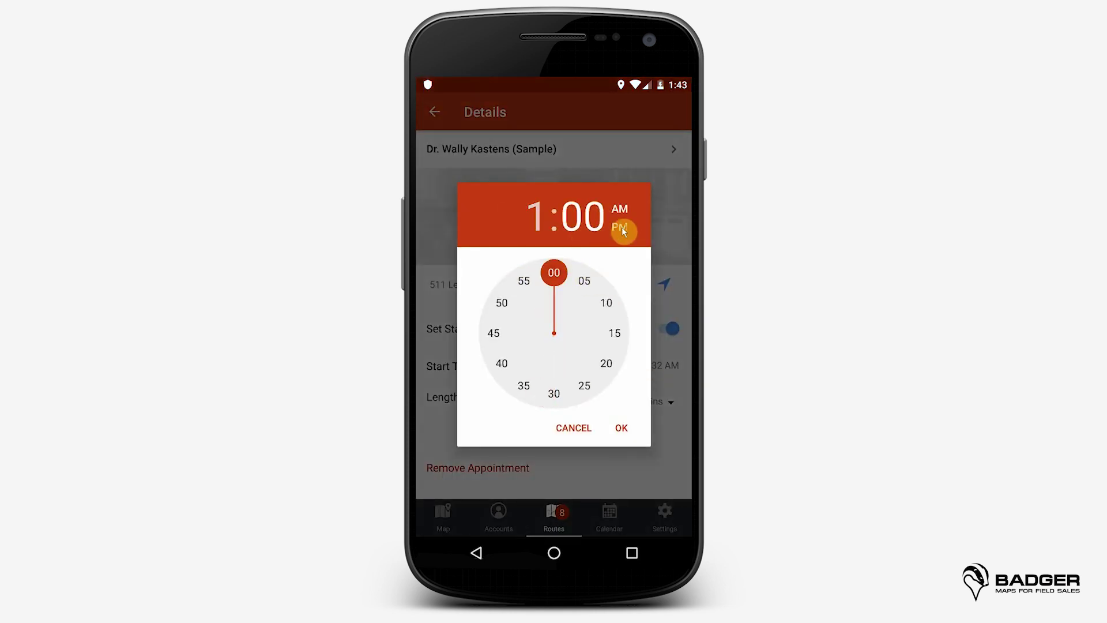
pyautogui.click(621, 427)
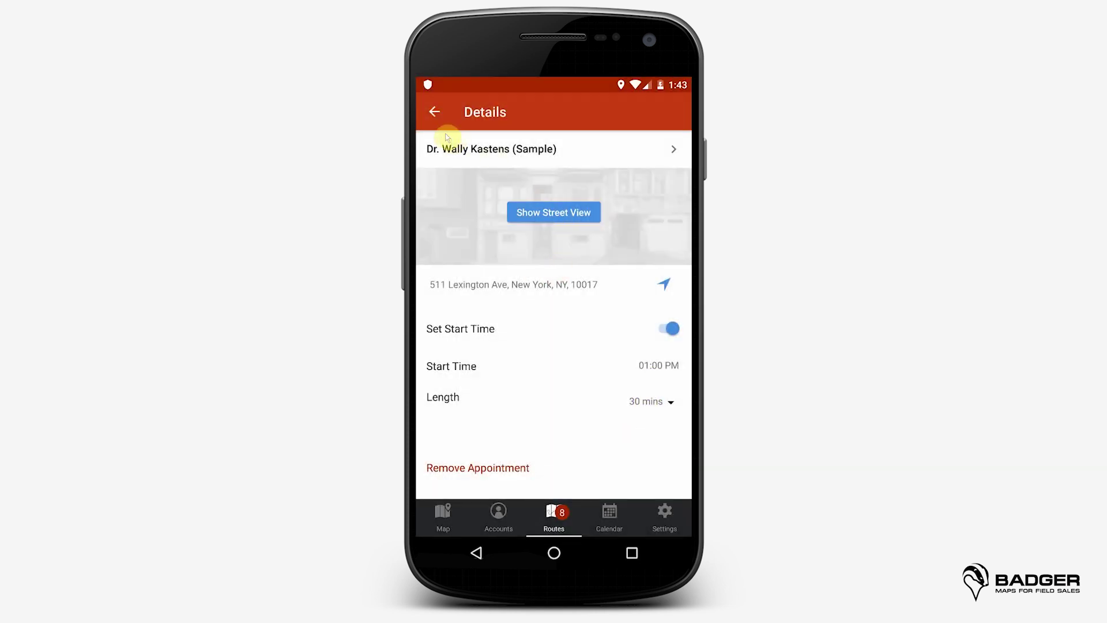
pyautogui.click(435, 112)
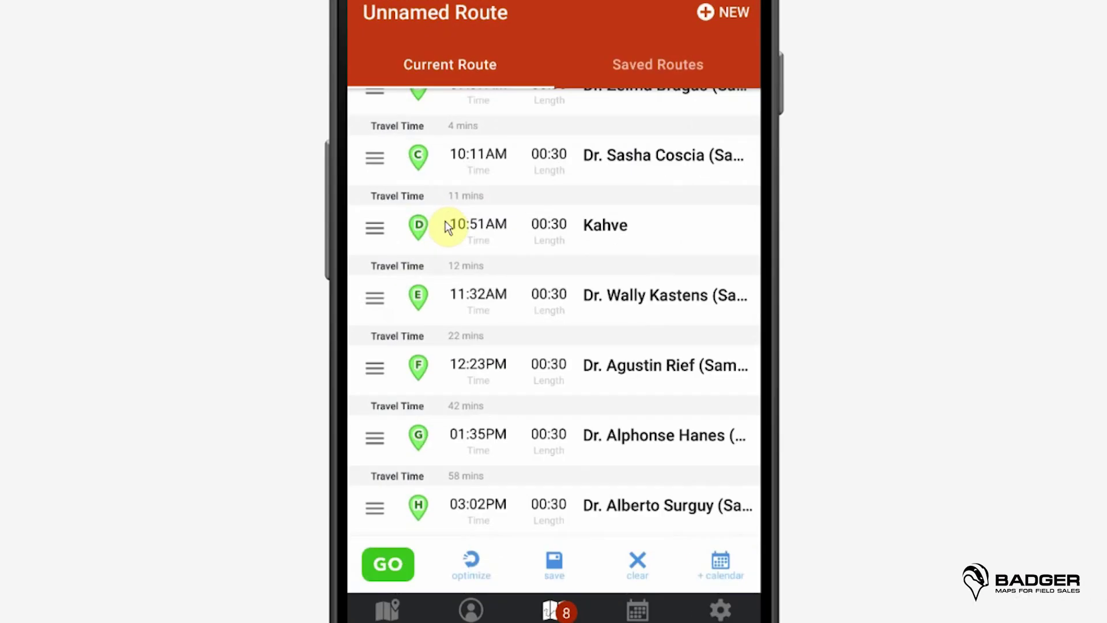
pyautogui.moveTo(389, 302); pyautogui.dragTo(429, 149)
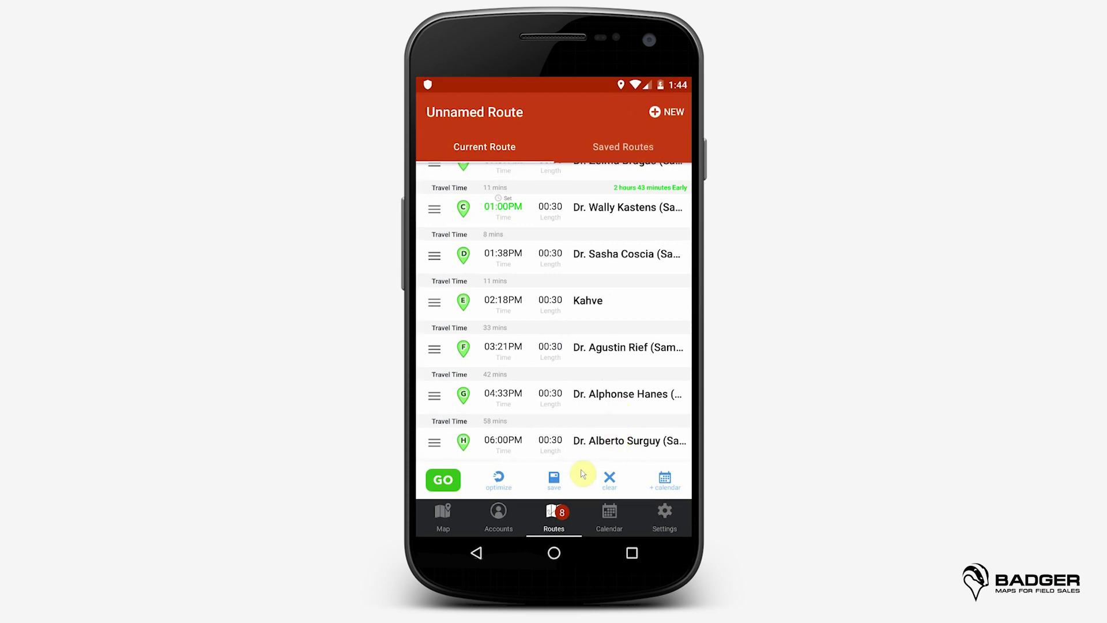
# Step: Save the route as 'Monday Route'
pyautogui.click(556, 480)
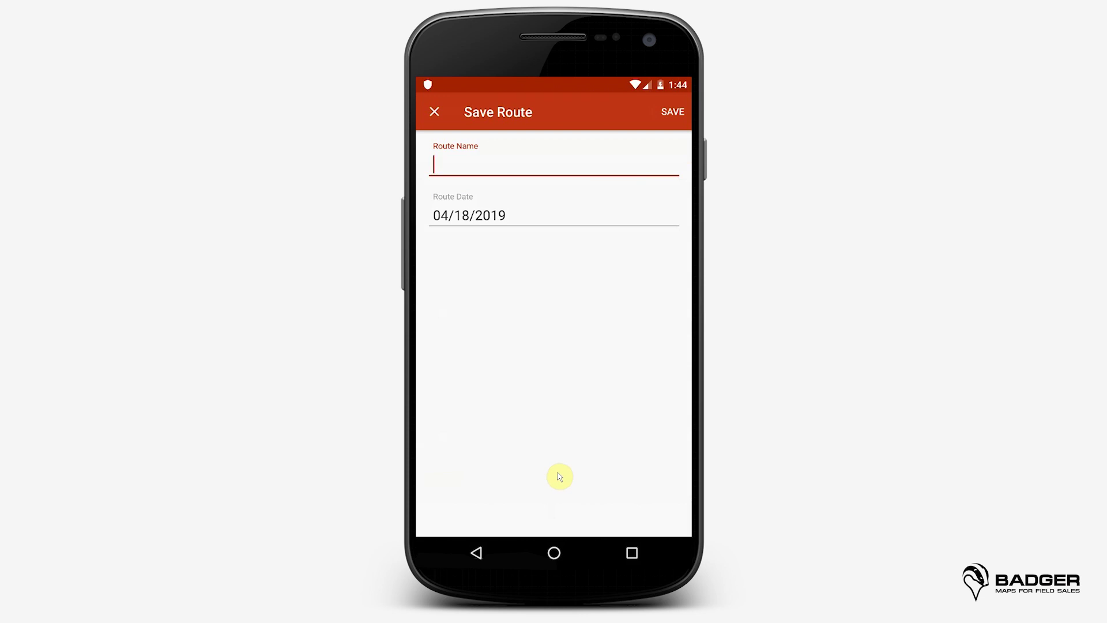
pyautogui.write('Monday Route')
pyautogui.click(679, 113)
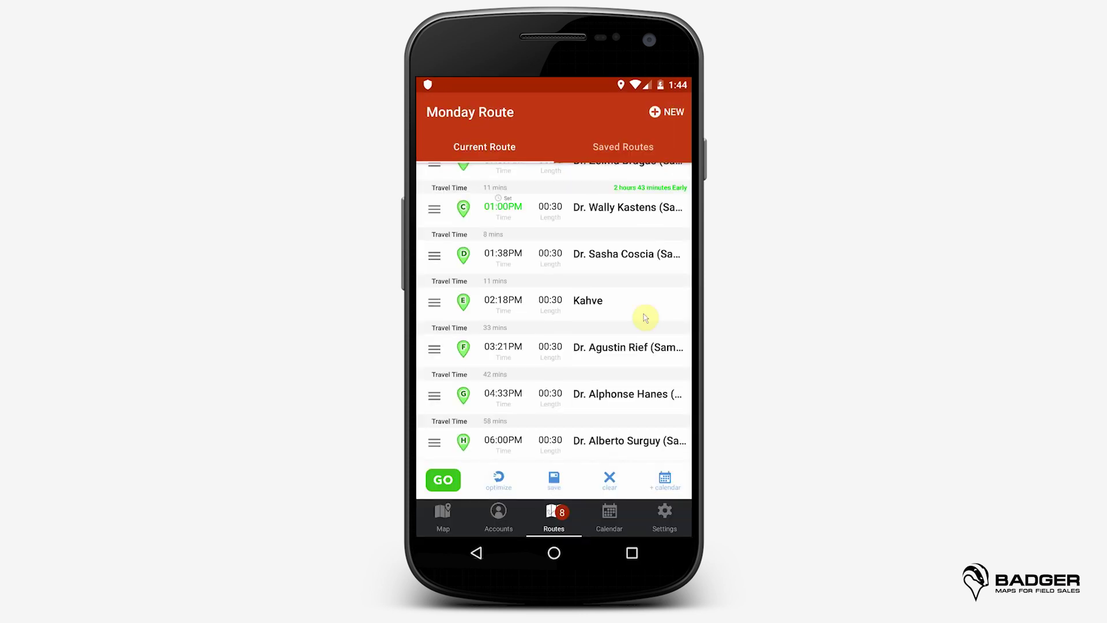
# Step: Grant calendar access and make Local Calendar the active, default calendar
pyautogui.click(667, 483)
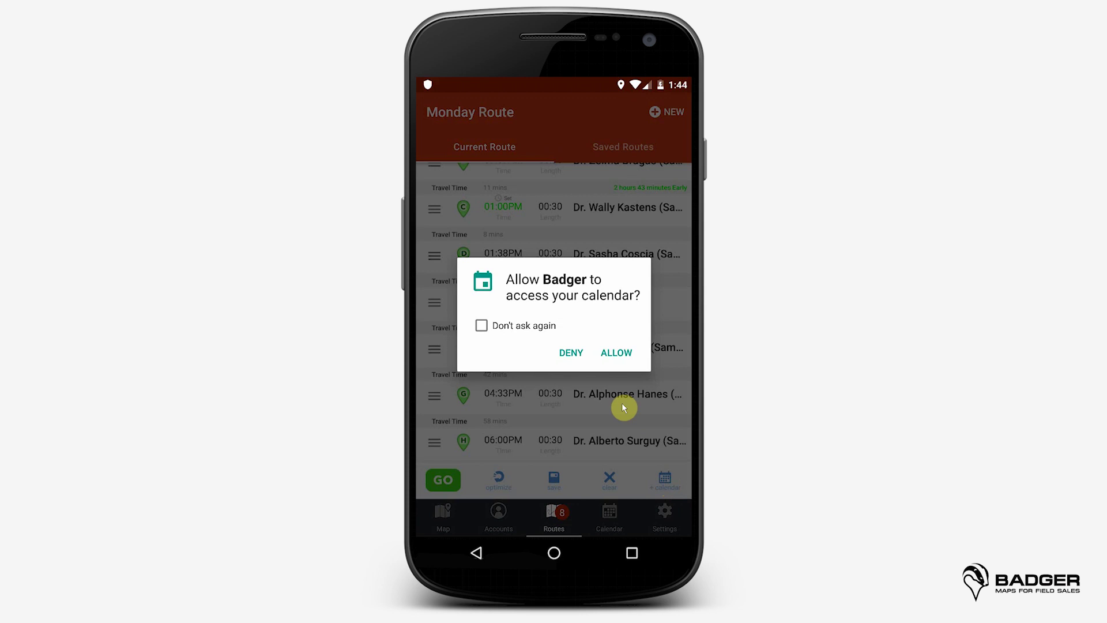
pyautogui.click(618, 356)
pyautogui.click(666, 483)
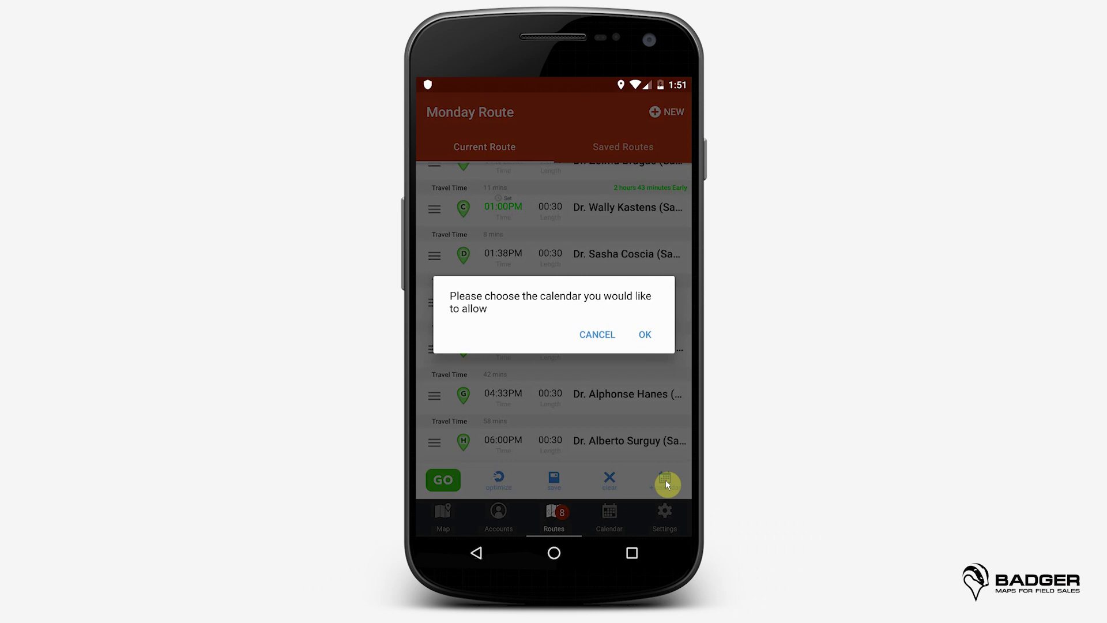
pyautogui.click(644, 336)
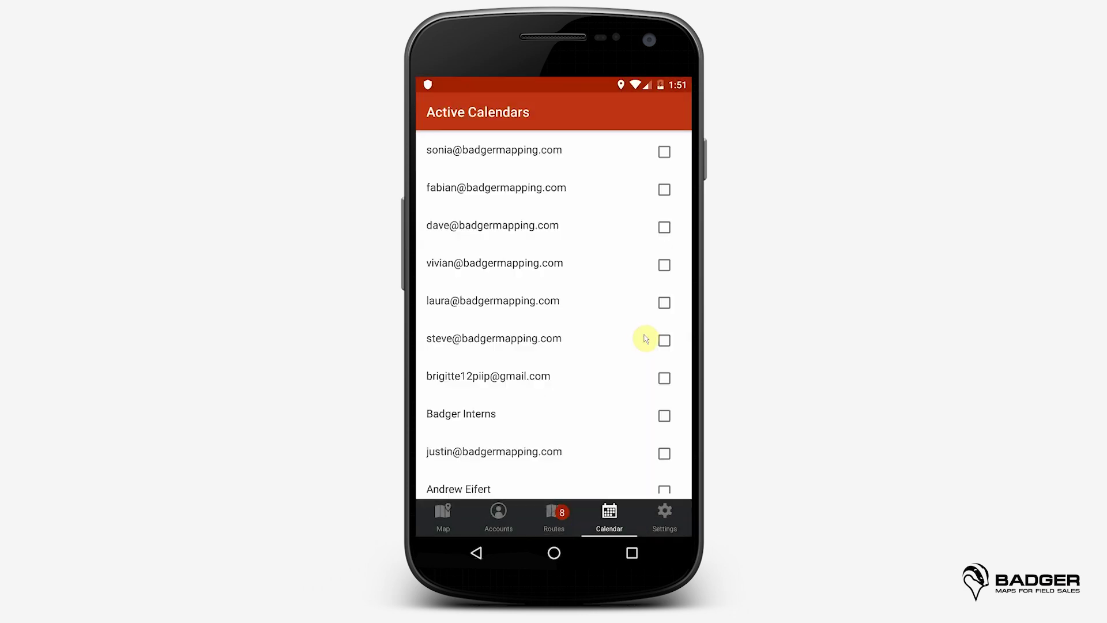
pyautogui.moveTo(642, 413); pyautogui.dragTo(647, 226)
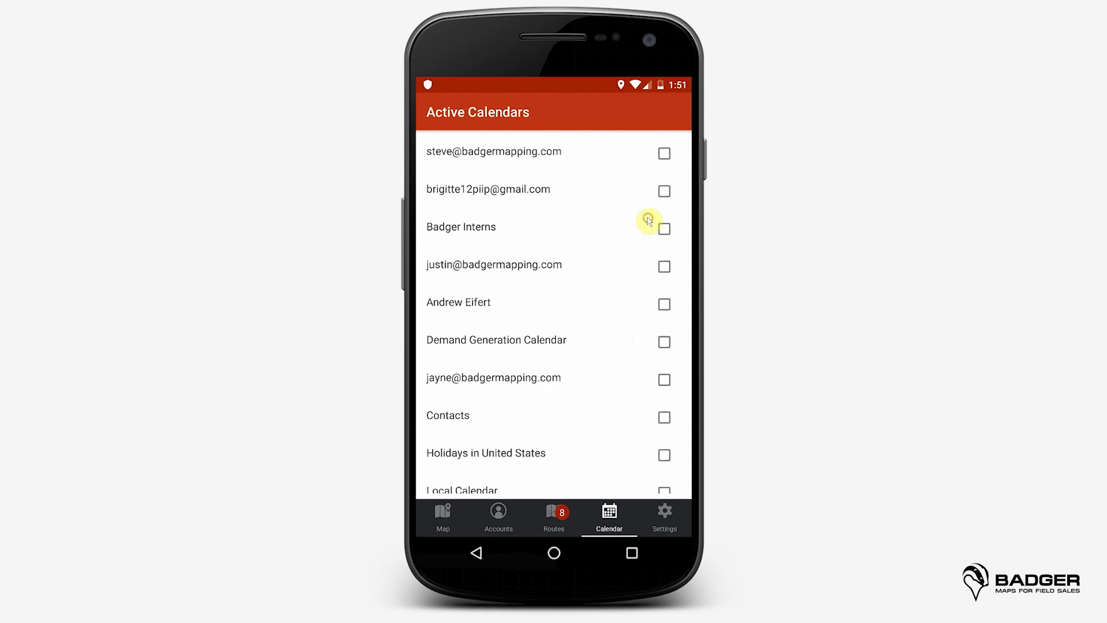
pyautogui.scroll(-2, 621, 312)
pyautogui.click(665, 483)
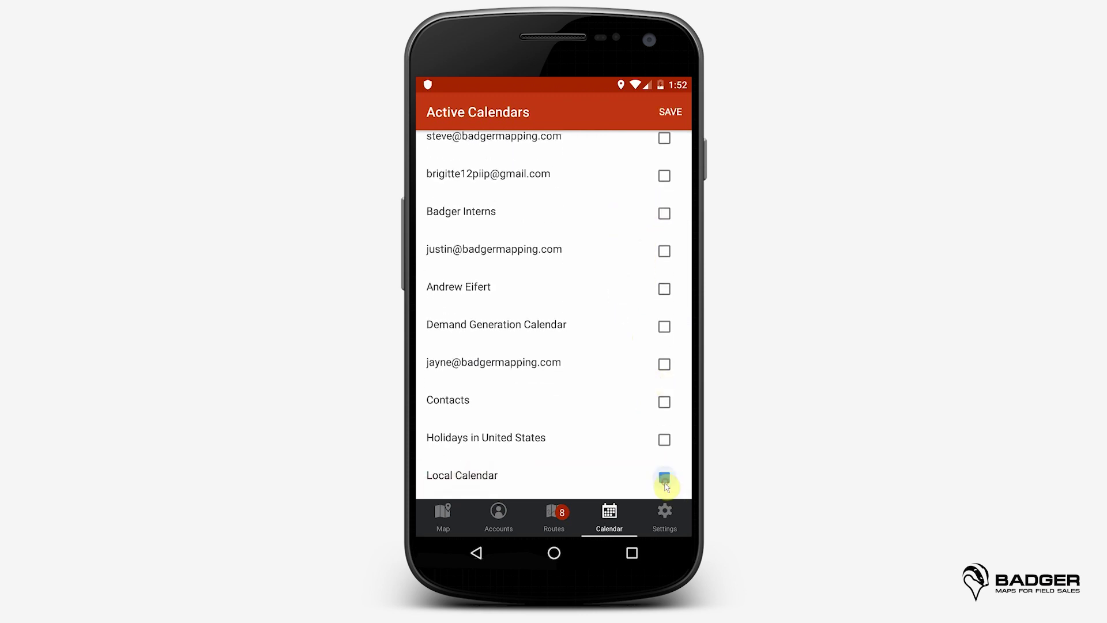
pyautogui.click(669, 111)
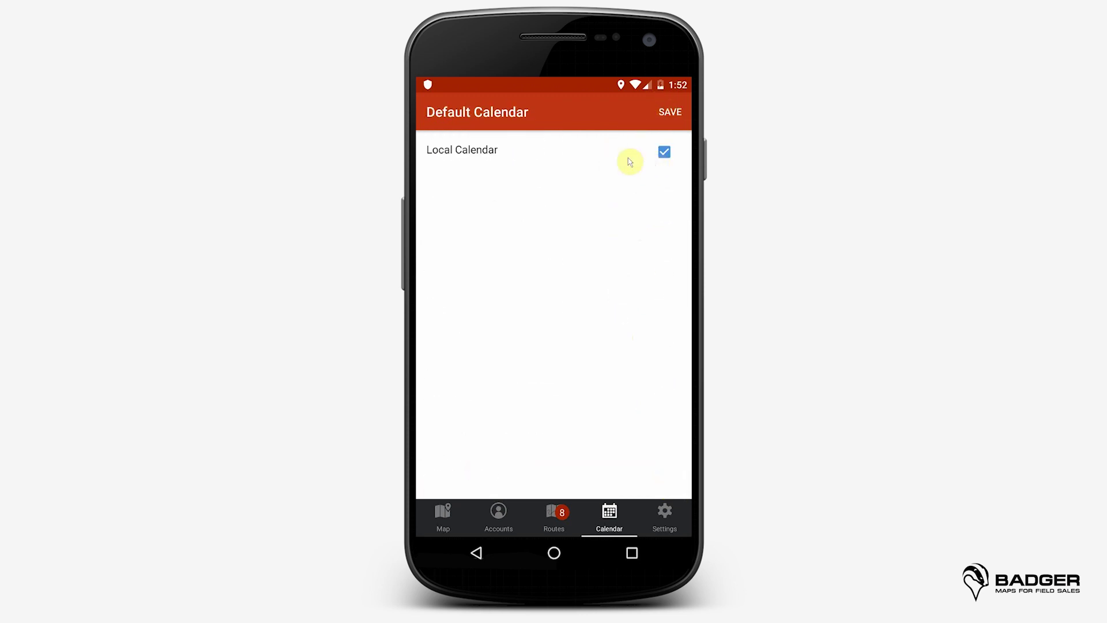
pyautogui.click(667, 111)
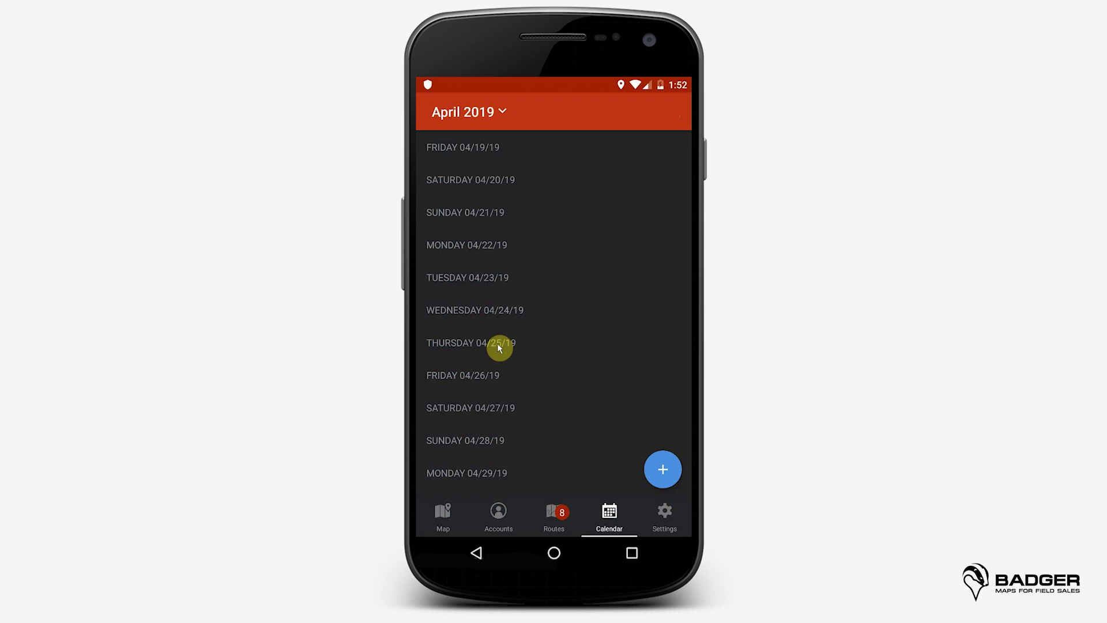
# Step: Push Monday Route to the calendar for 04/18/2019
pyautogui.click(657, 467)
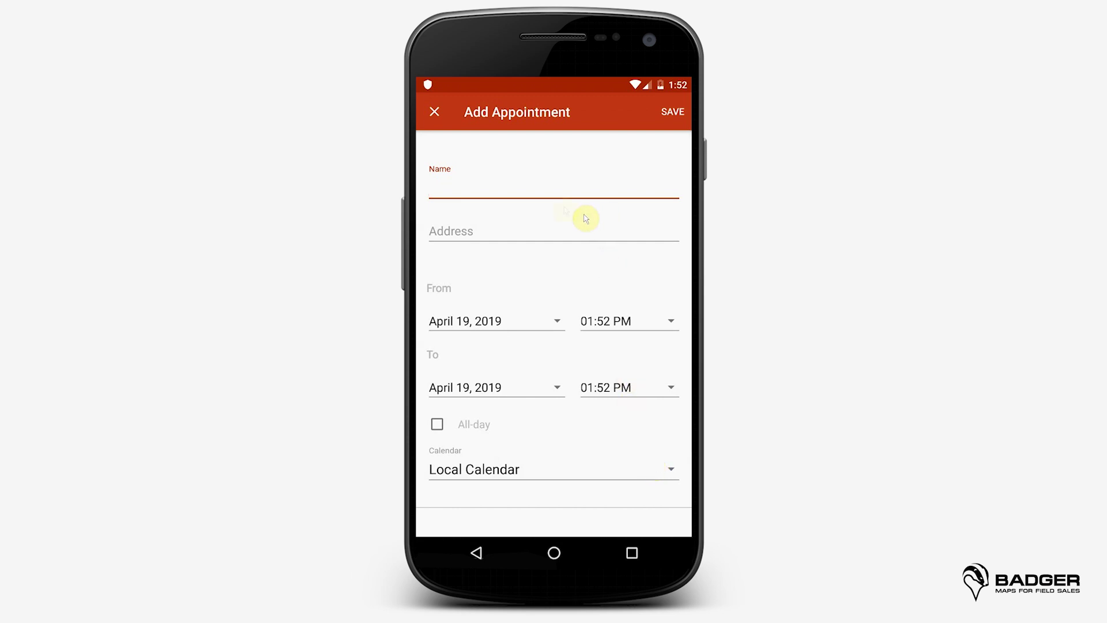
pyautogui.click(444, 113)
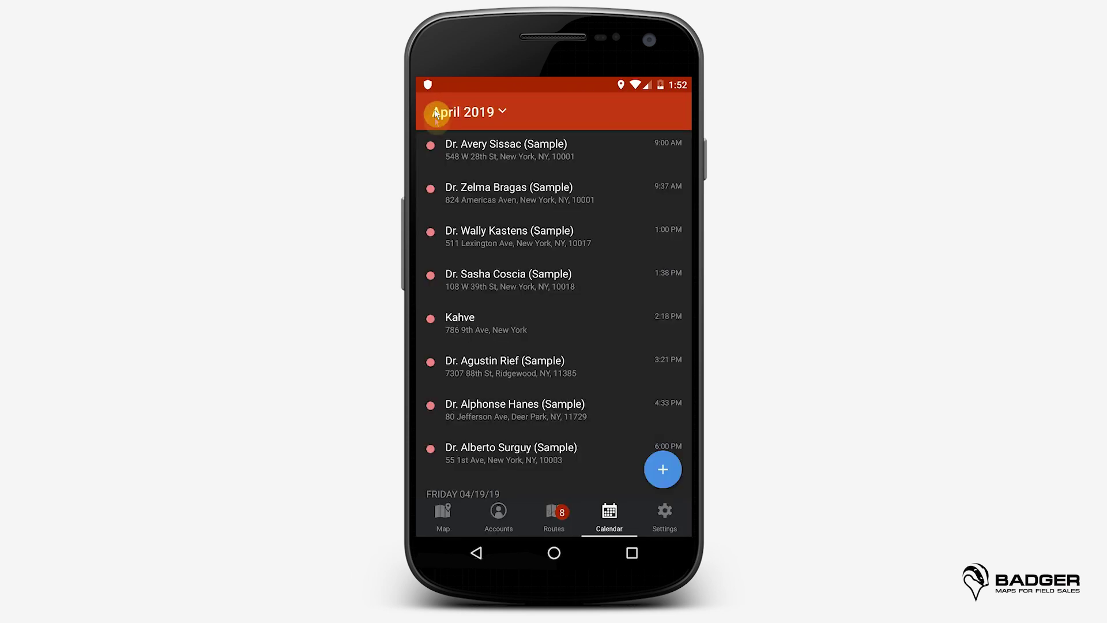
pyautogui.click(555, 515)
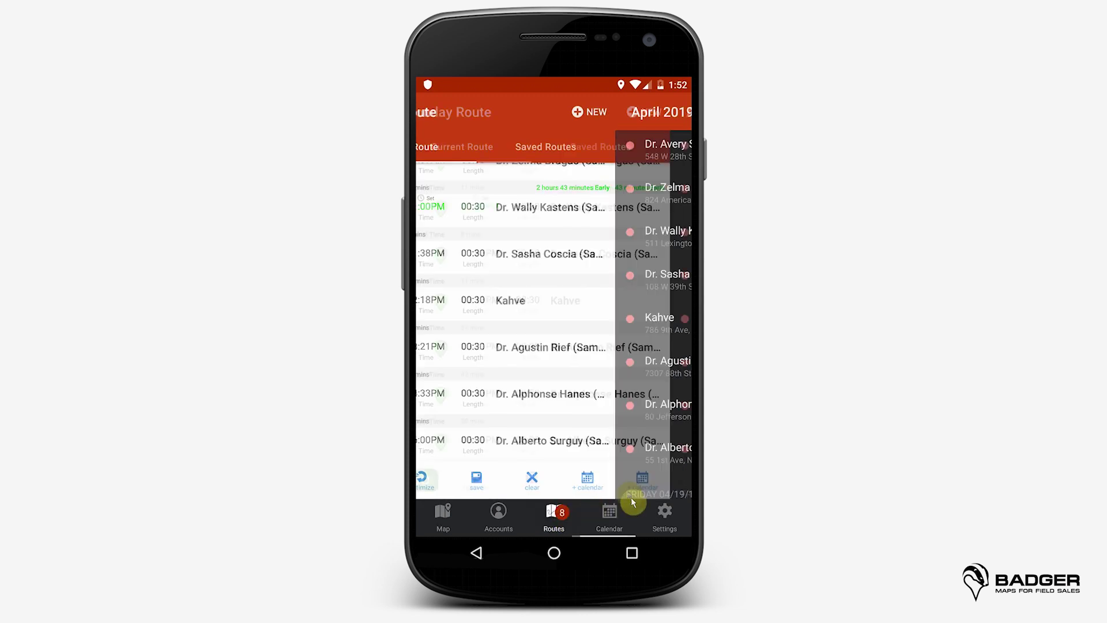
pyautogui.click(663, 483)
pyautogui.click(672, 112)
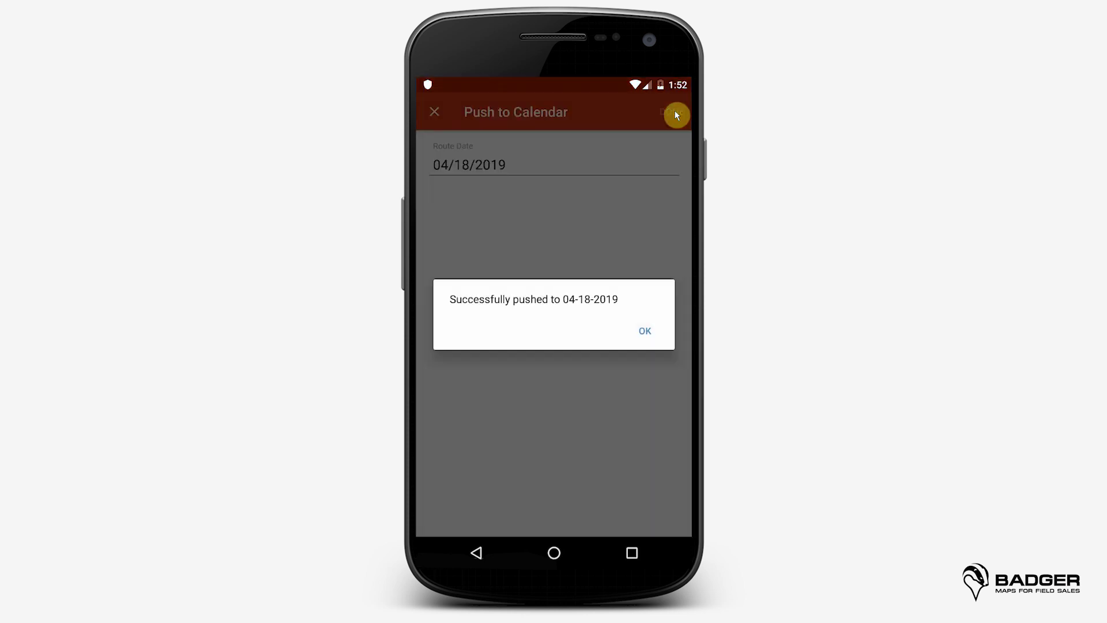
pyautogui.click(646, 332)
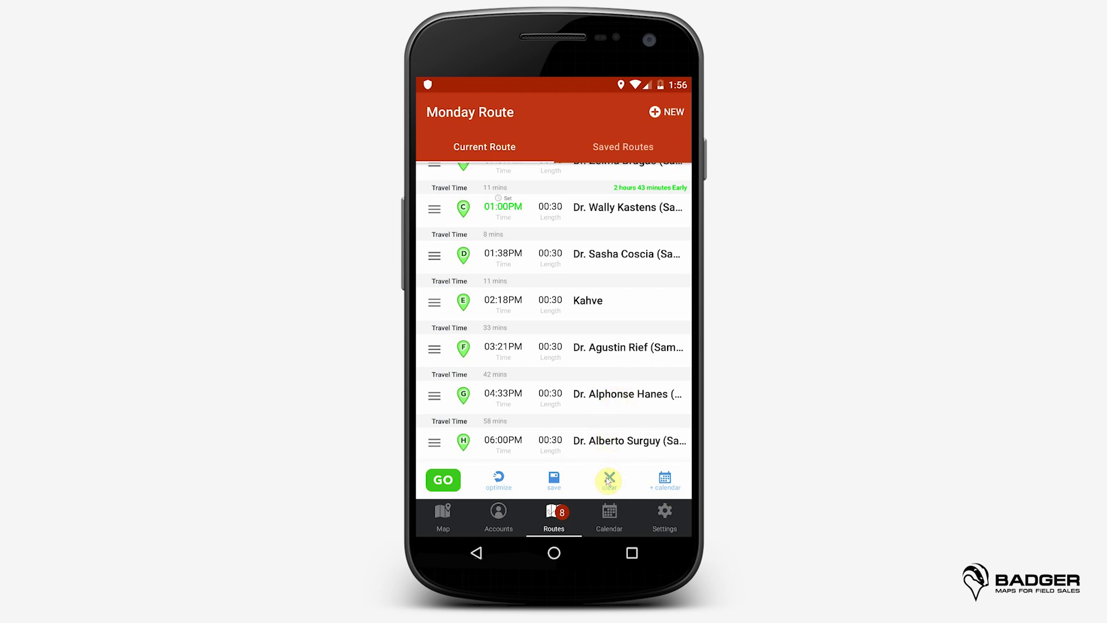
# Step: Clear the current route, then tick Monday Route and Long Island Route in Saved Routes edit mode
pyautogui.click(610, 479)
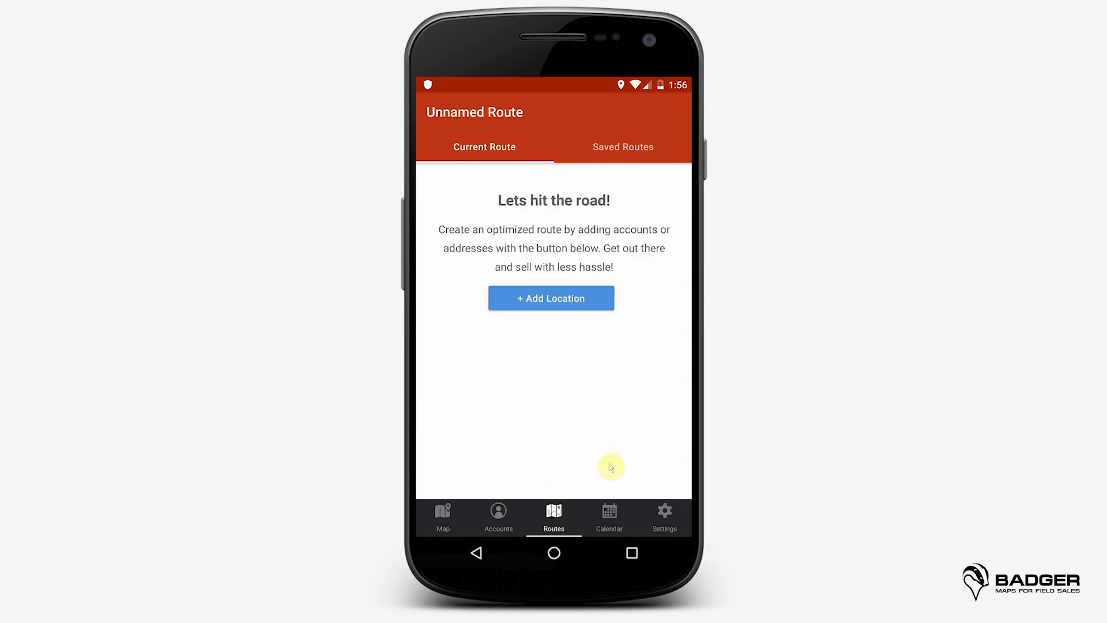
pyautogui.click(632, 146)
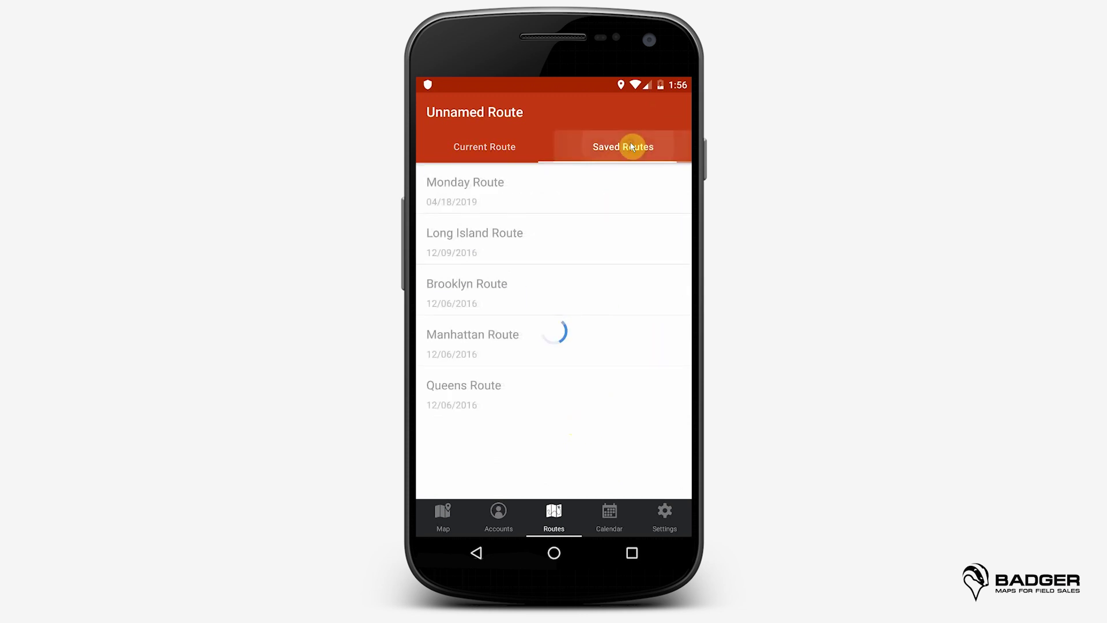
pyautogui.click(670, 111)
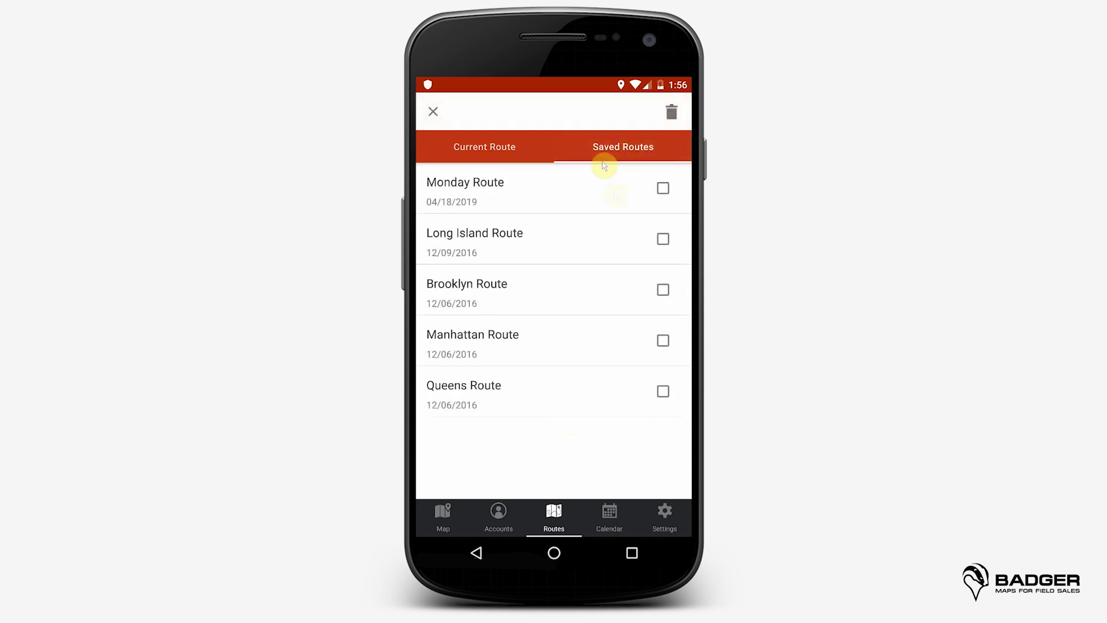
pyautogui.click(663, 188)
pyautogui.click(664, 238)
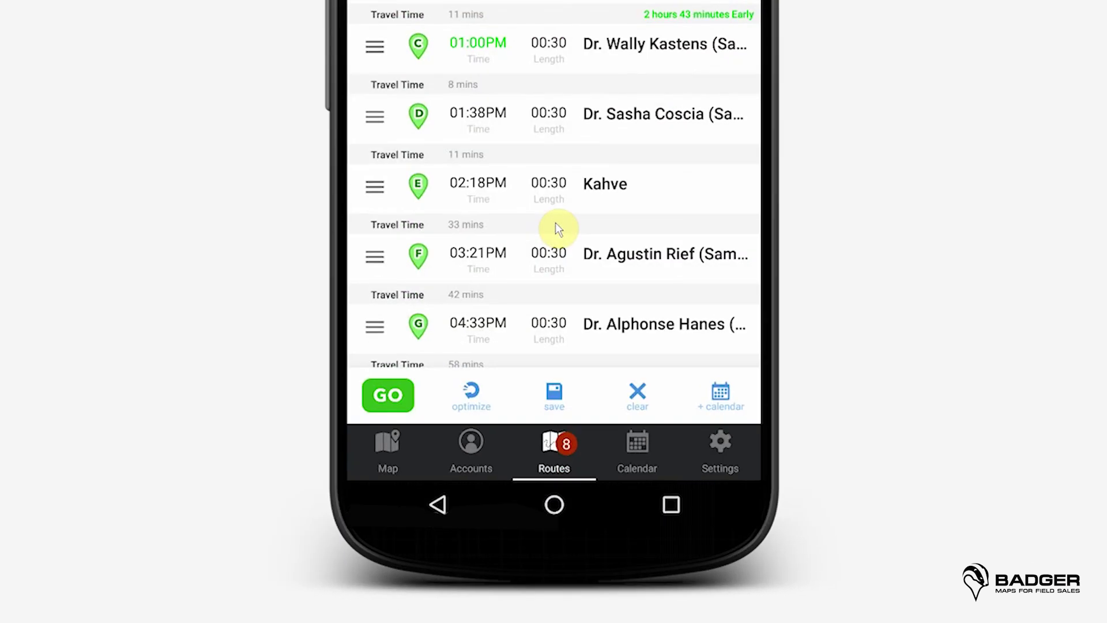
# Step: Start Route Mode, view the first stop's account details, and return to the route map
pyautogui.click(378, 392)
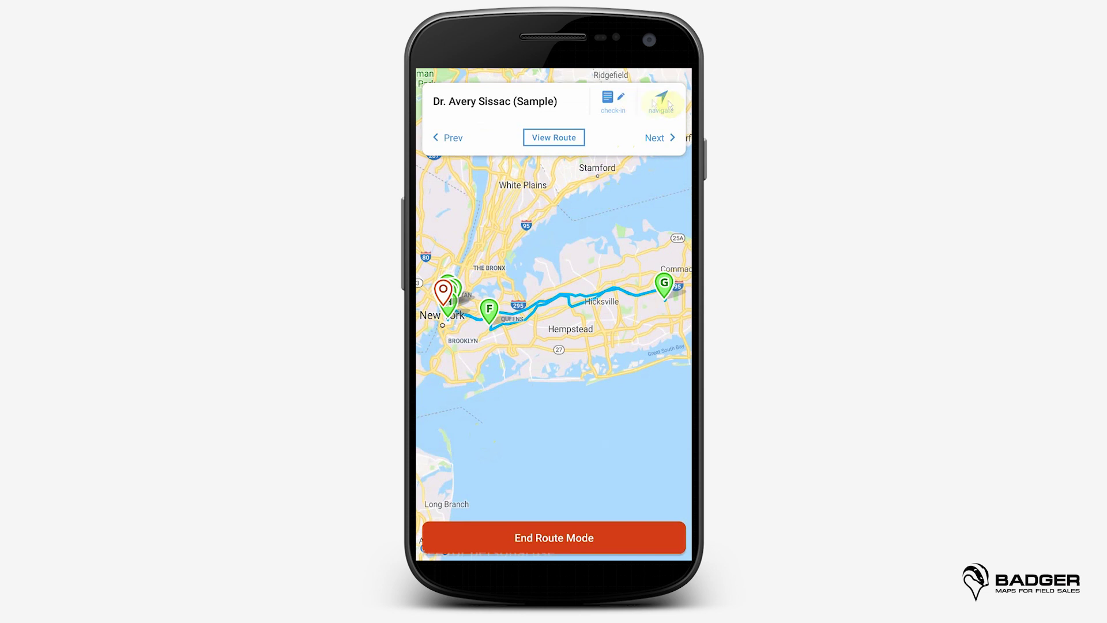
pyautogui.click(513, 102)
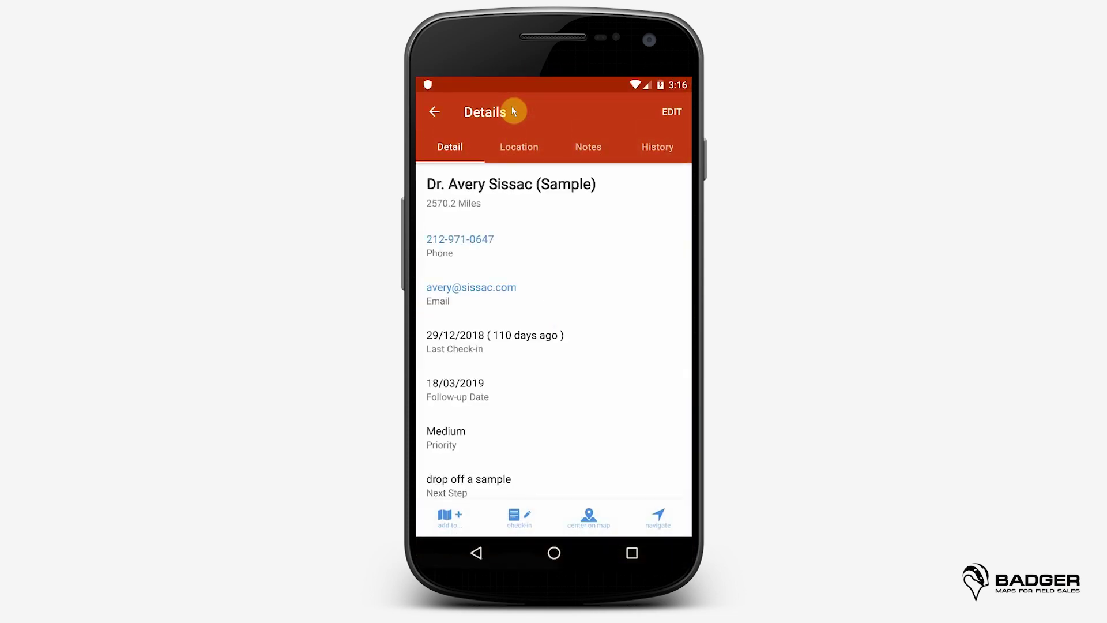
pyautogui.click(434, 115)
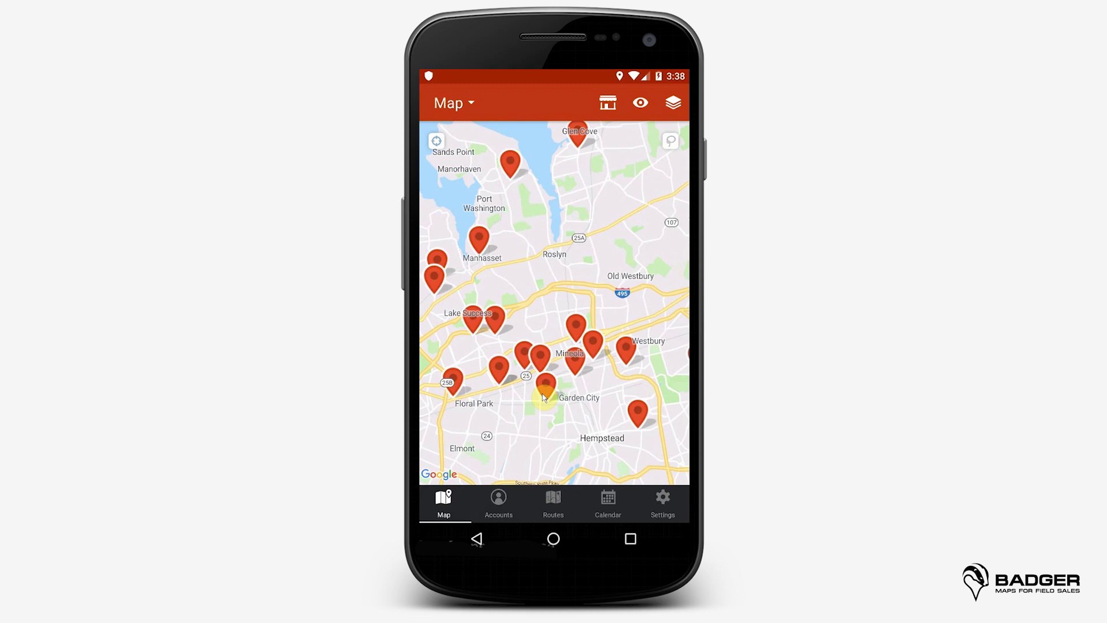
# Step: Switch the map view to show Teammate1's accounts
pyautogui.click(662, 502)
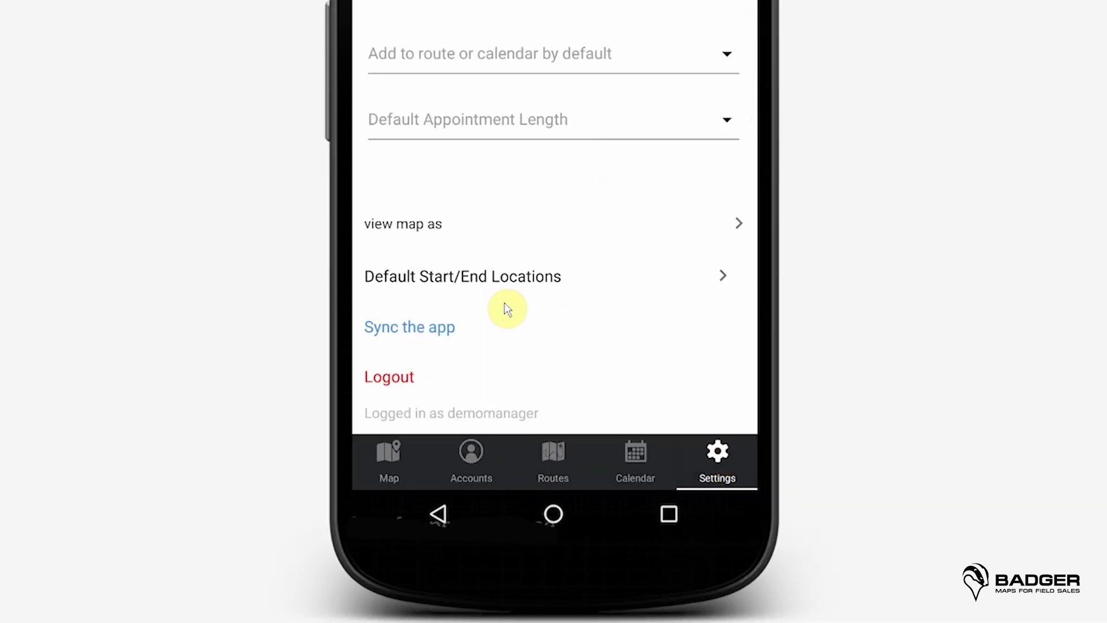
pyautogui.click(571, 216)
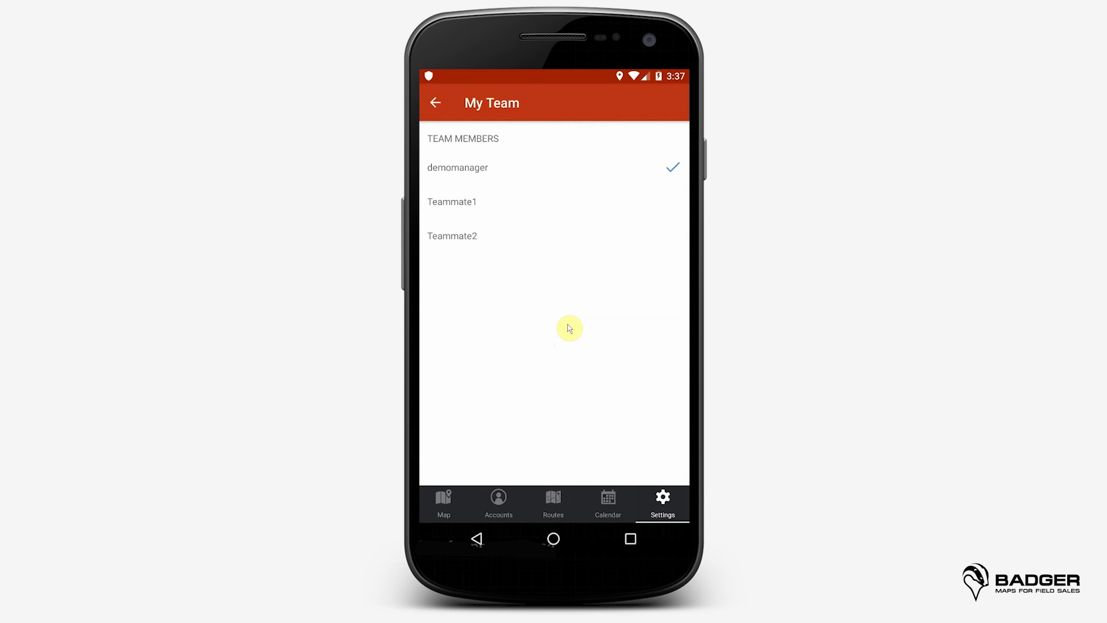
pyautogui.click(643, 200)
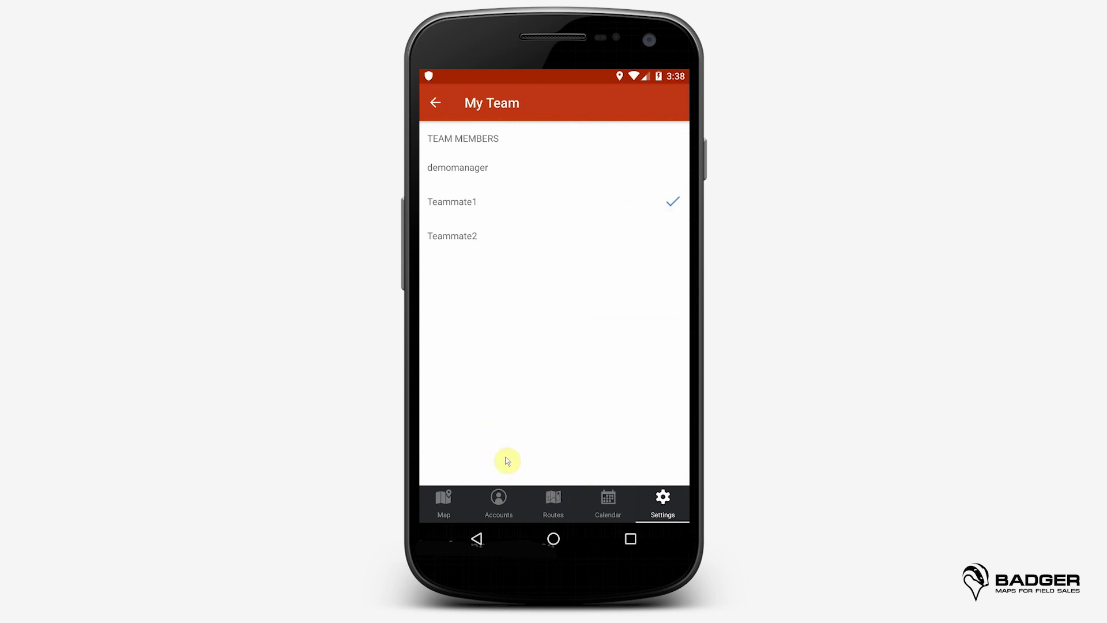
# Step: Browse the accounts list, return to the map, and view the saved routes
pyautogui.click(499, 496)
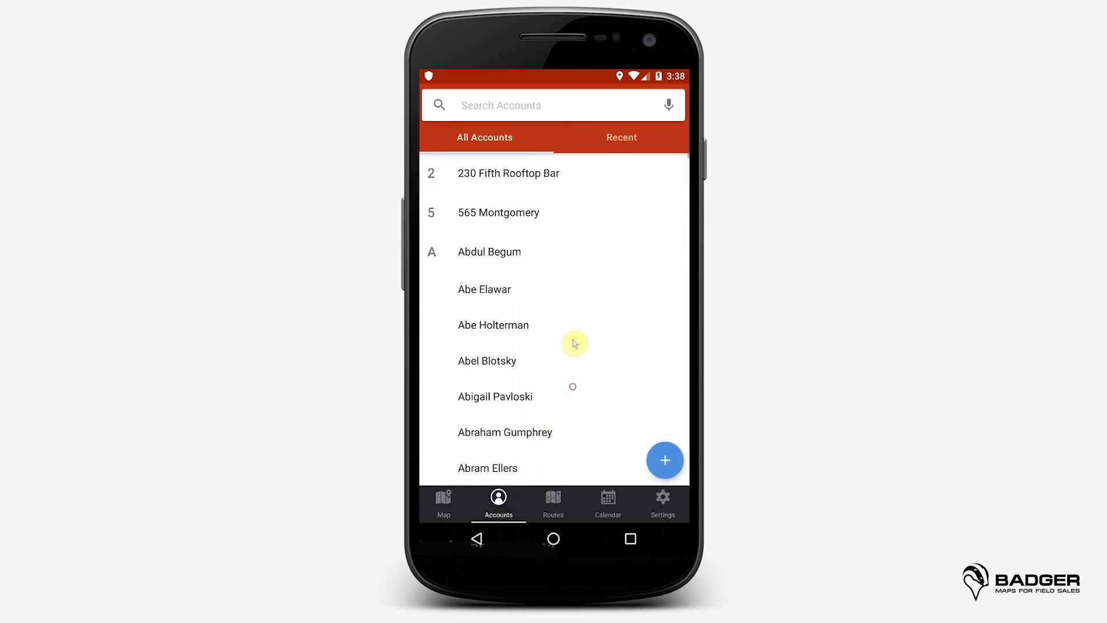
pyautogui.moveTo(575, 344); pyautogui.dragTo(575, 289)
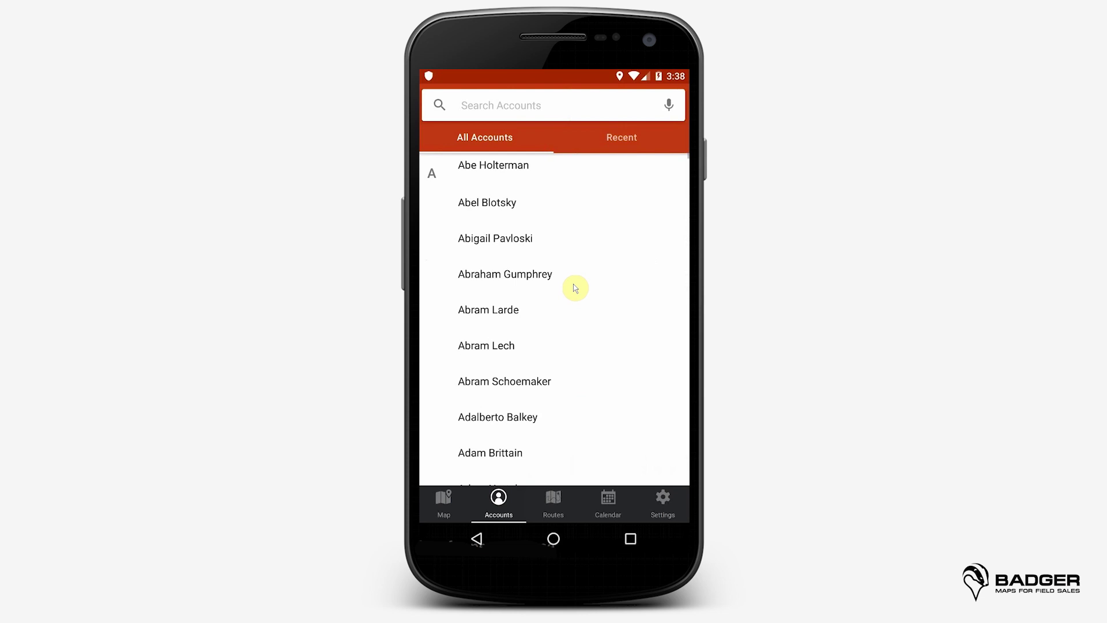
pyautogui.click(445, 499)
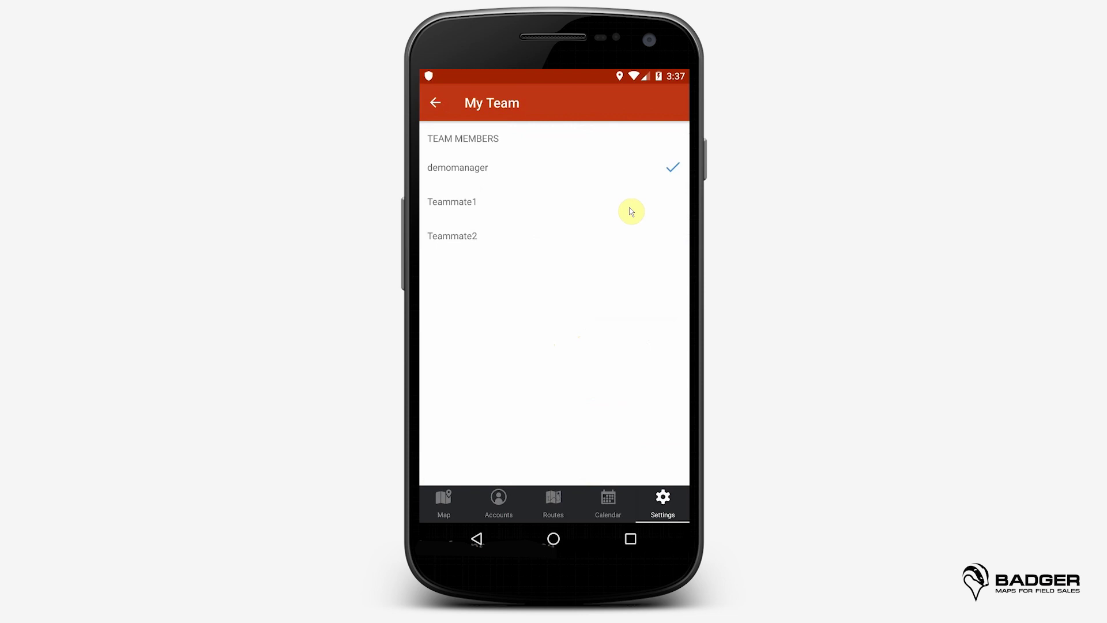
pyautogui.click(554, 502)
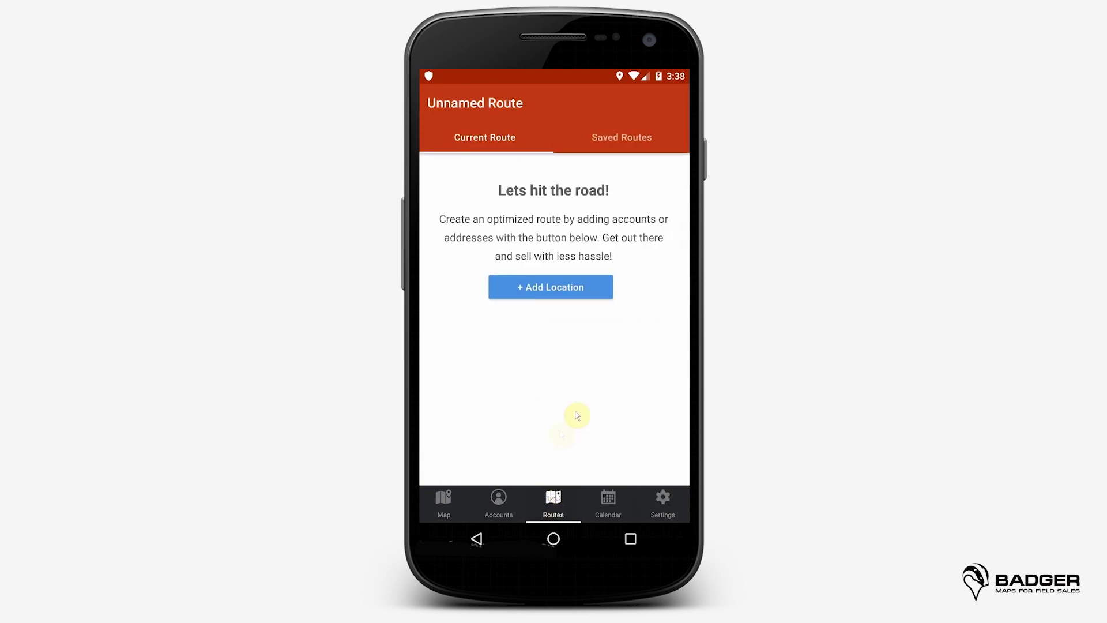
pyautogui.click(648, 140)
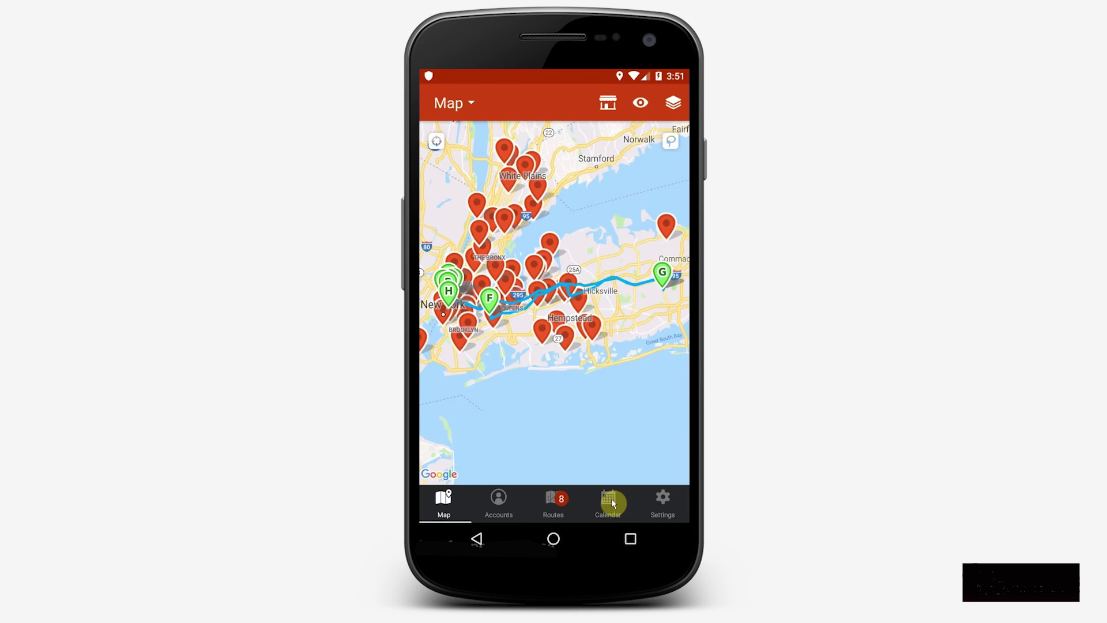
# Step: Create a new calendar appointment titled with the doctor's name
pyautogui.click(611, 501)
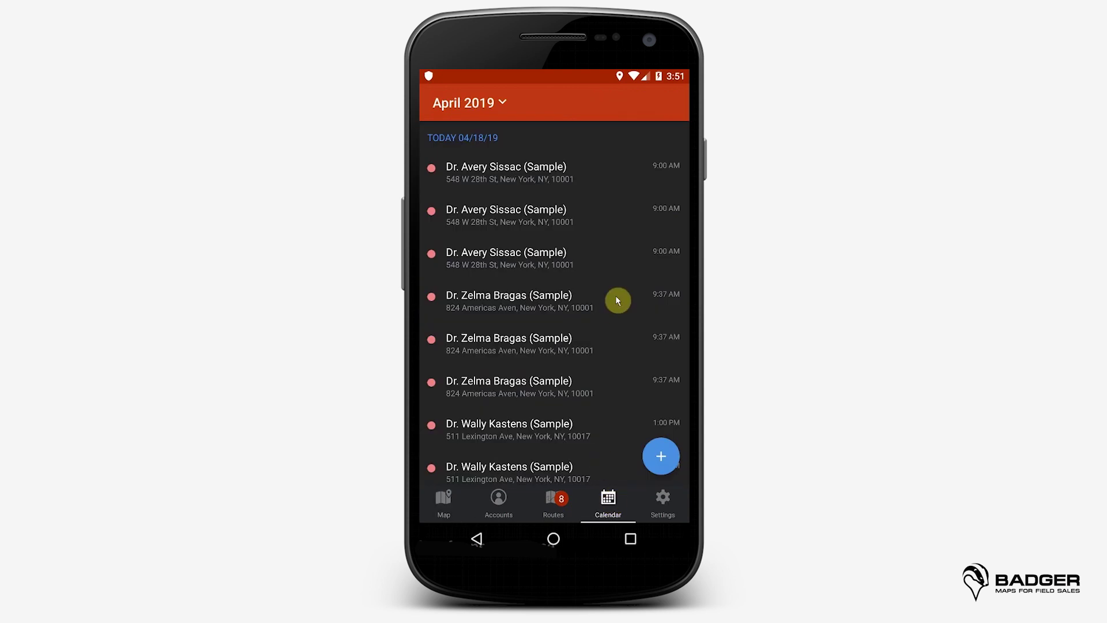
pyautogui.click(653, 438)
pyautogui.click(532, 182)
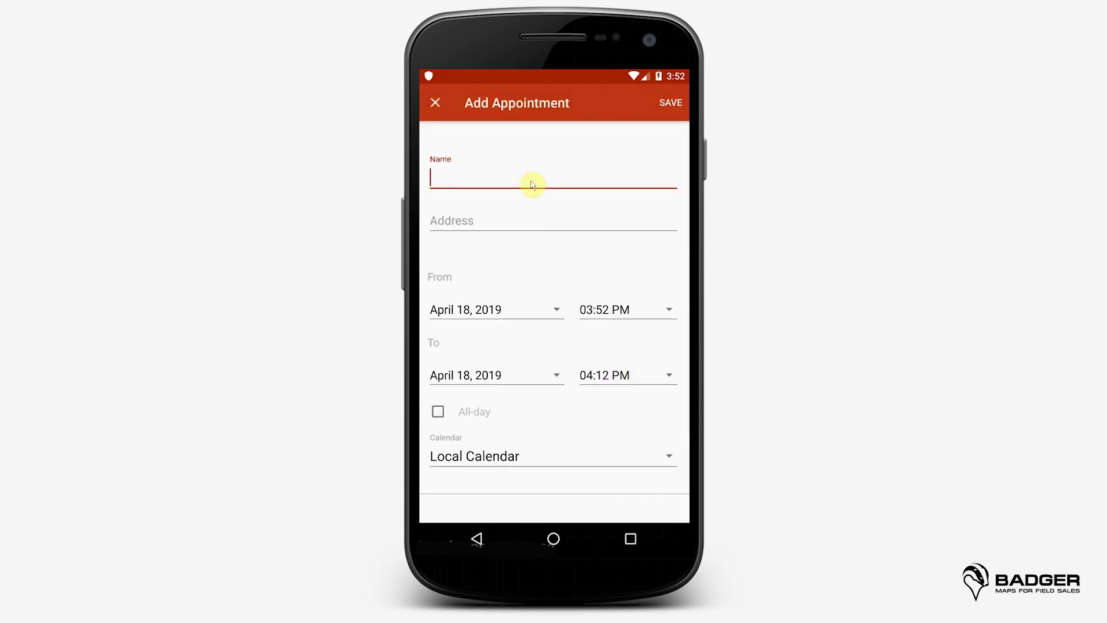
pyautogui.write('Dr Hall')
# Step: Set the appointment address to the current location, save it, then go to Settings
pyautogui.click(520, 218)
pyautogui.click(531, 149)
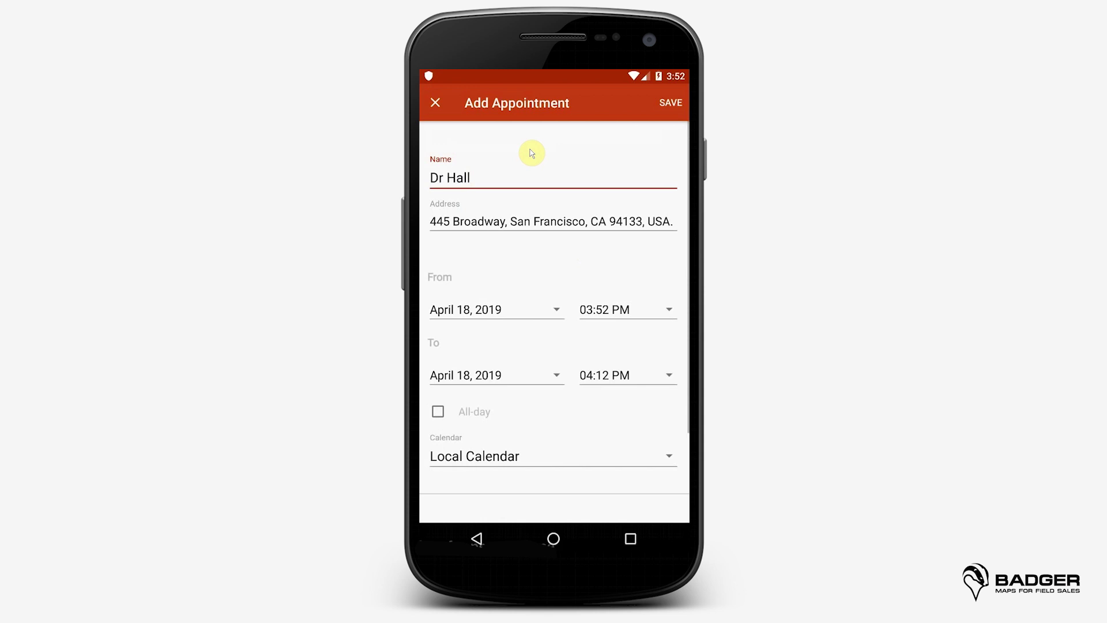
pyautogui.click(670, 106)
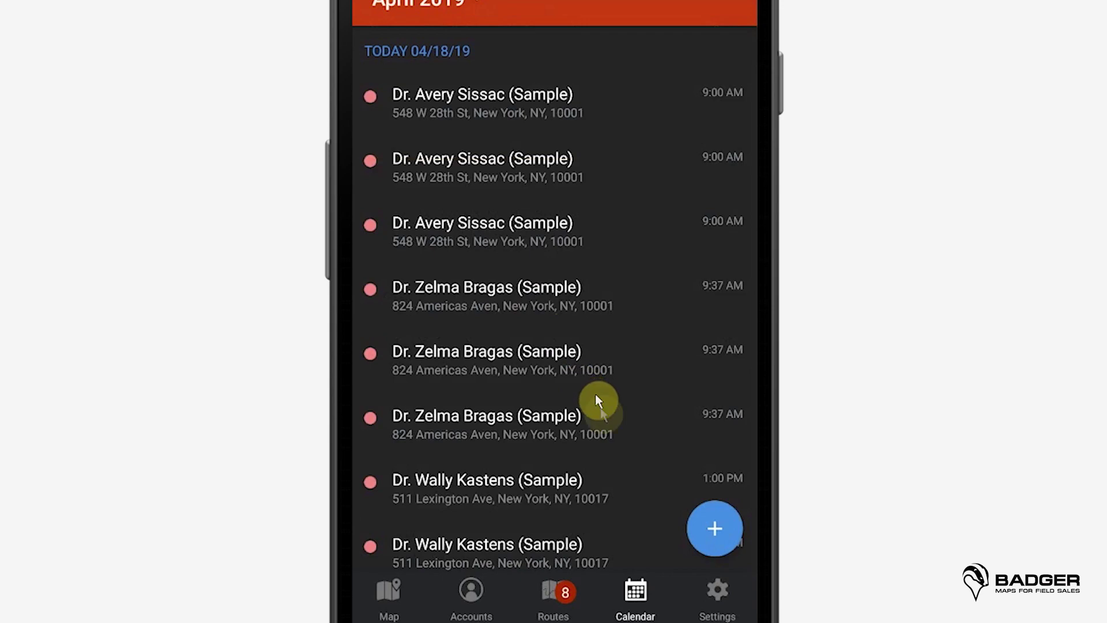
pyautogui.moveTo(604, 411); pyautogui.dragTo(611, 321)
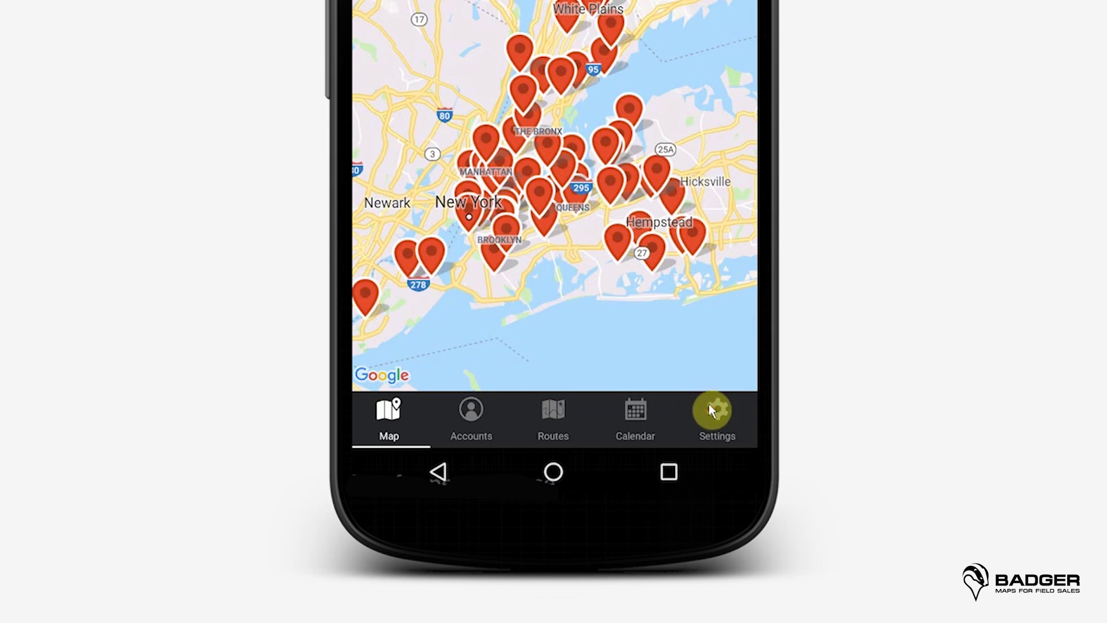
pyautogui.click(710, 409)
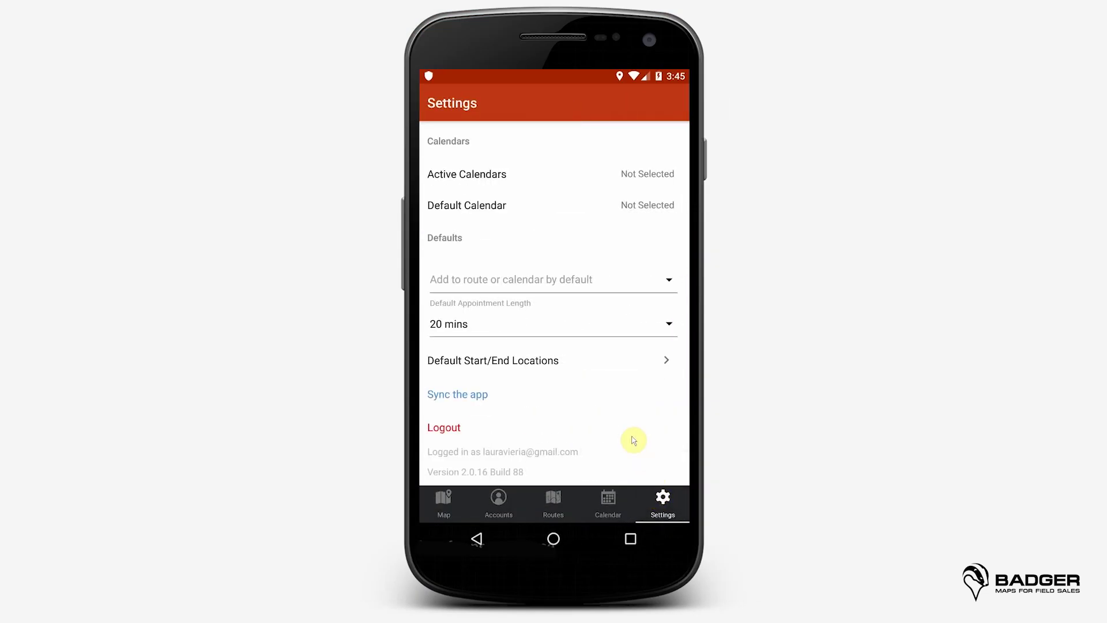
# Step: Activate the Contacts, Holidays in United States and Local Calendar calendars
pyautogui.click(549, 170)
pyautogui.moveTo(548, 329); pyautogui.dragTo(621, 111)
pyautogui.click(662, 388)
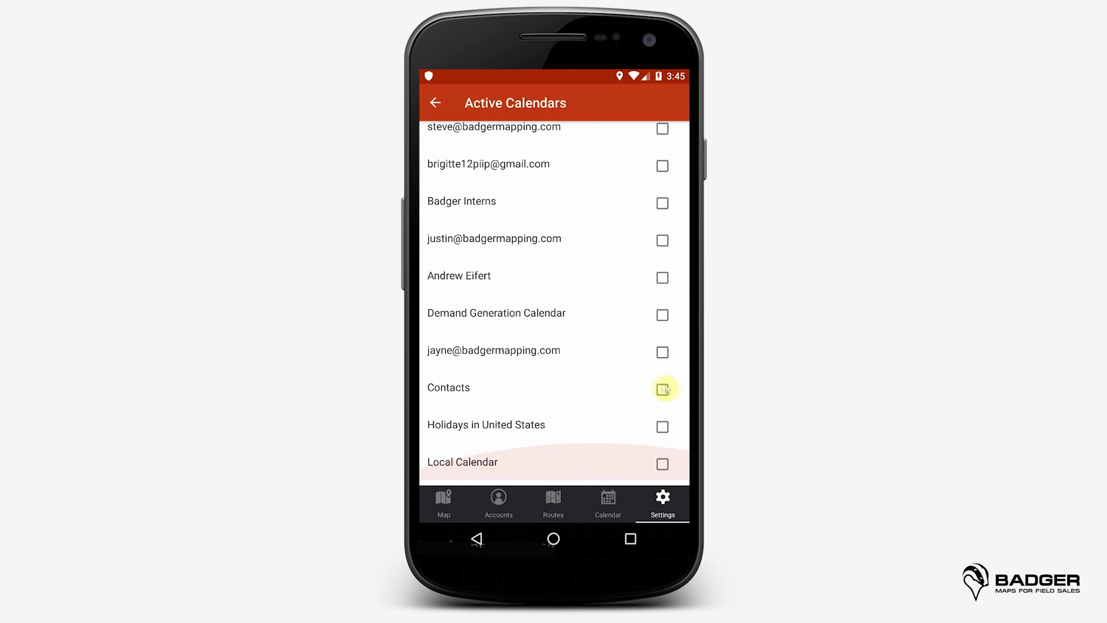
pyautogui.click(662, 426)
pyautogui.click(663, 463)
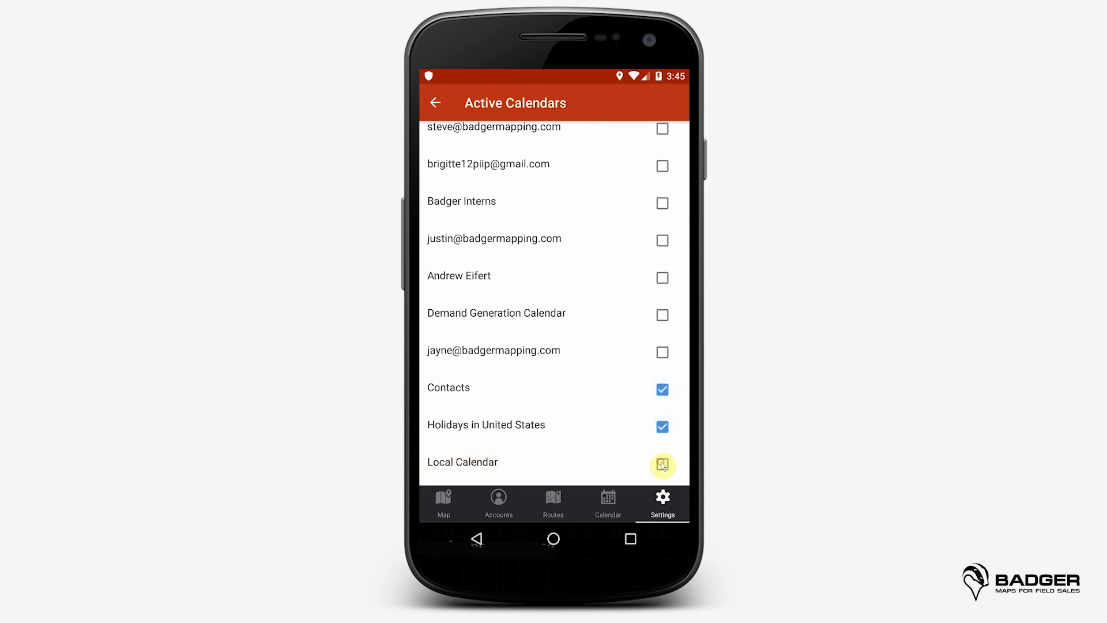
pyautogui.click(436, 103)
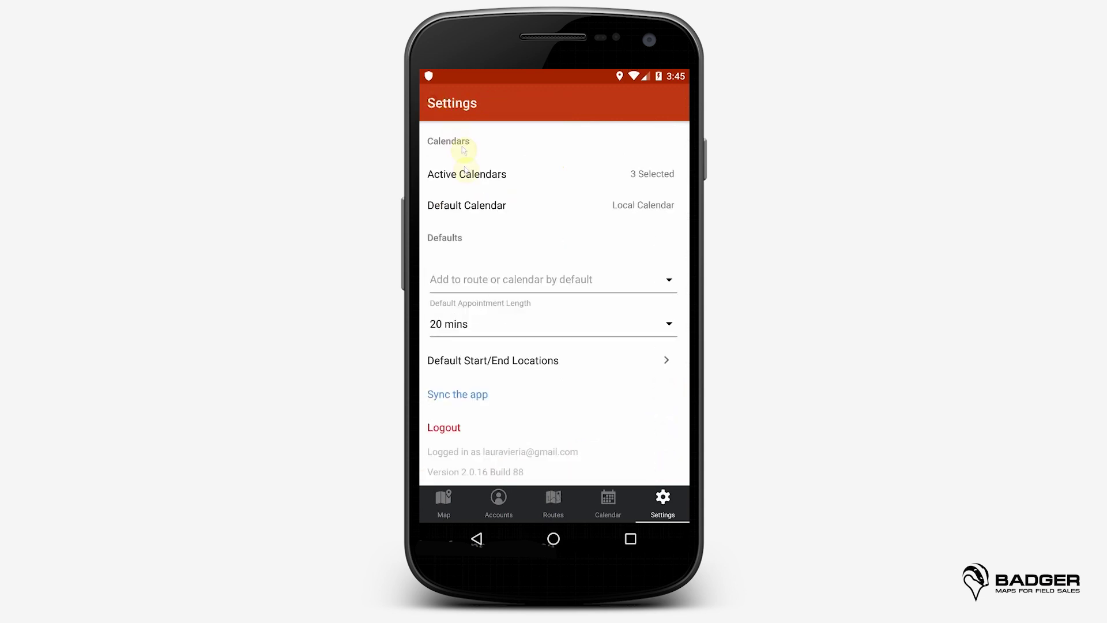
# Step: Confirm Local Calendar as the default calendar and bring up the add-to-route-or-calendar choices
pyautogui.click(472, 206)
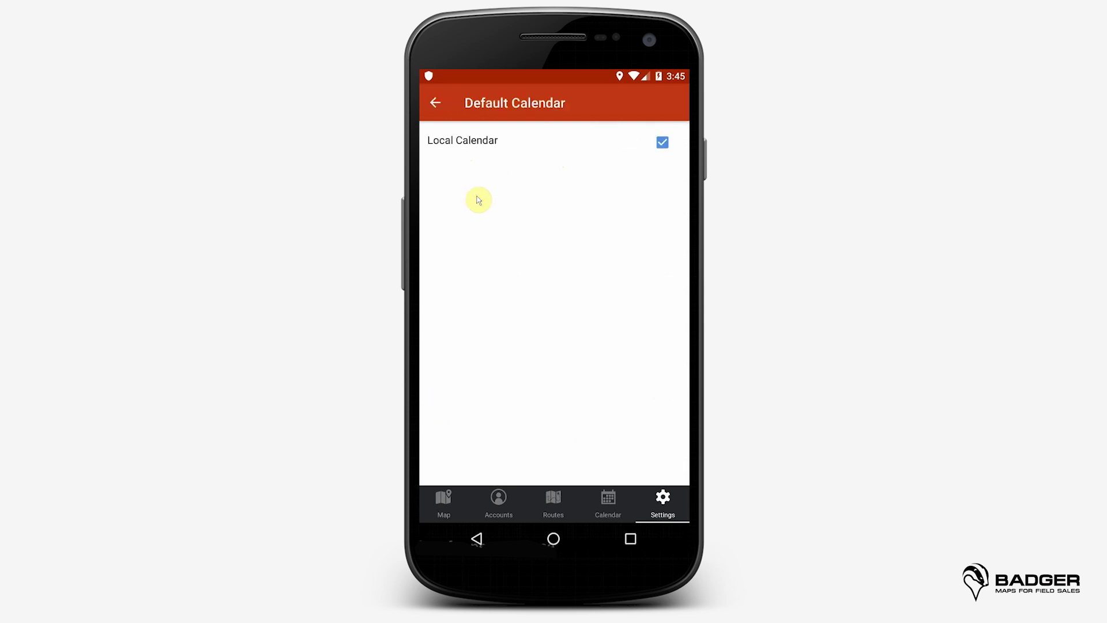
pyautogui.click(437, 105)
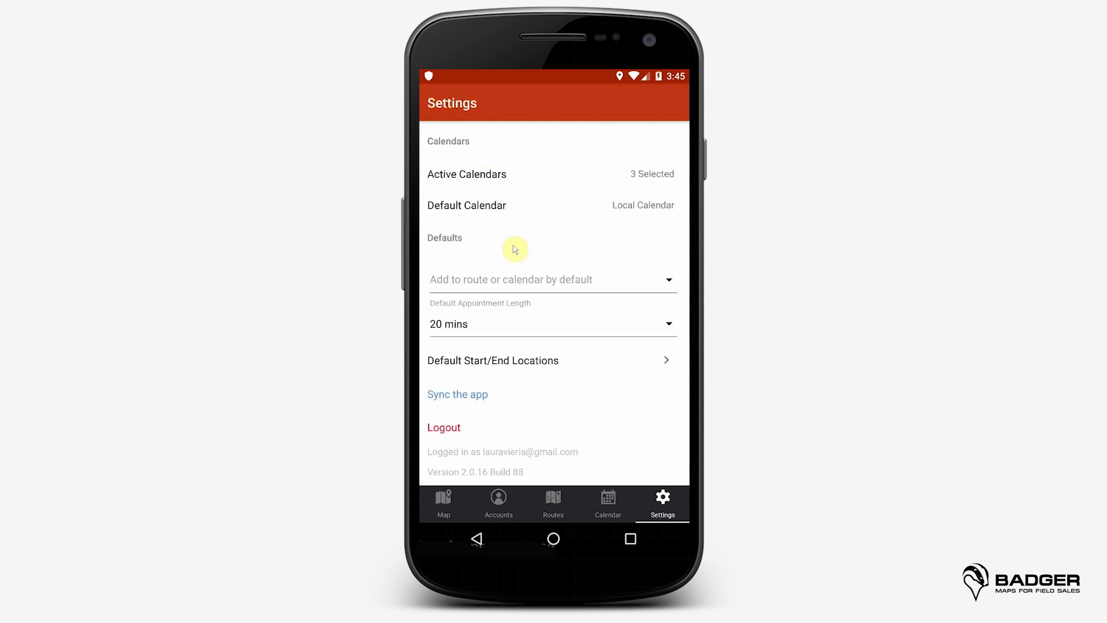
pyautogui.click(634, 288)
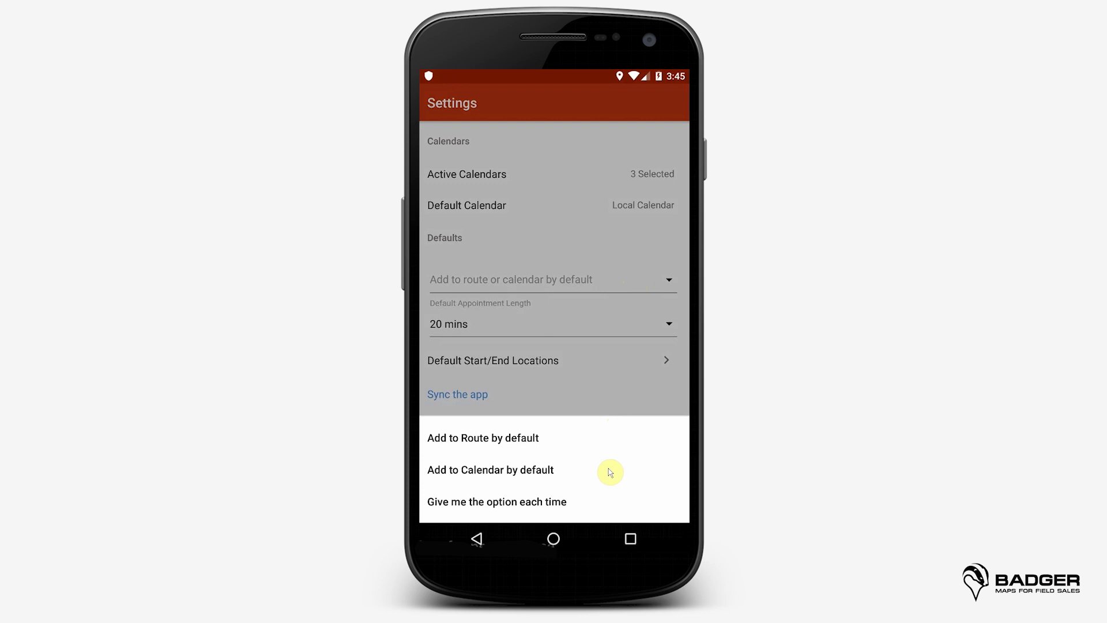
# Step: Choose 'Give me the option each time' and keep Default Appointment Length at 20 mins
pyautogui.click(573, 502)
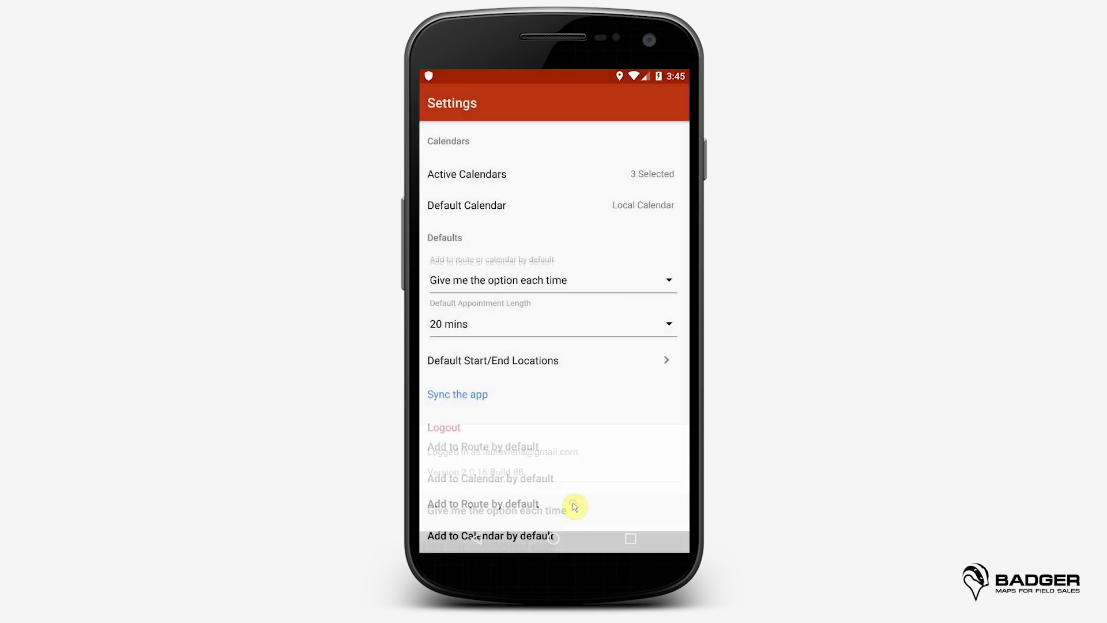
pyautogui.click(629, 333)
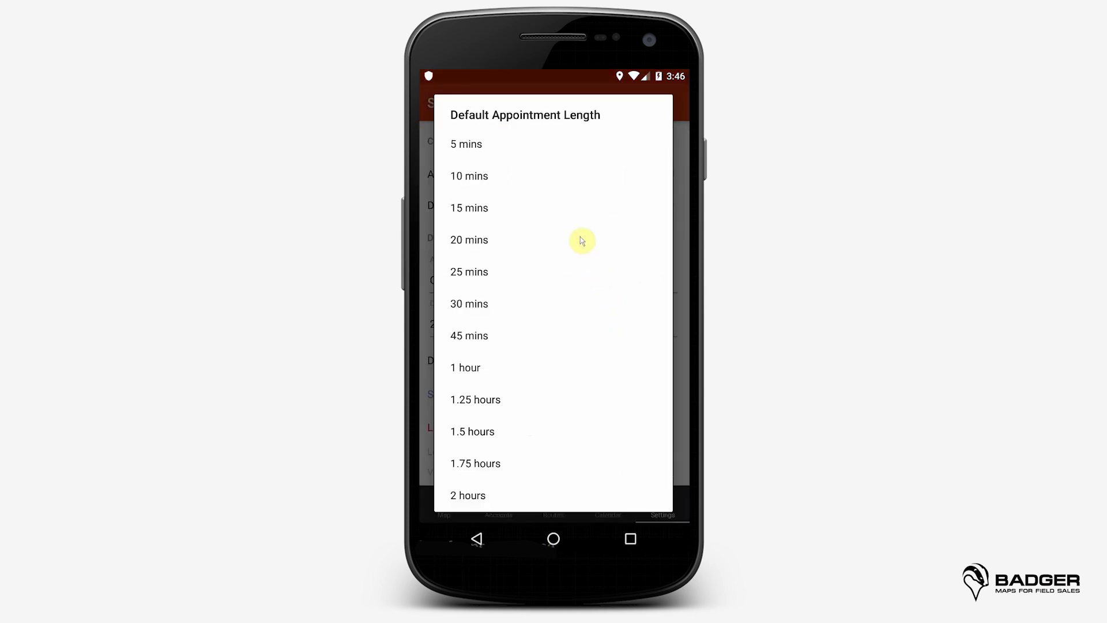
pyautogui.click(579, 239)
# Step: Review Default Start/End Locations and leave them unchanged
pyautogui.click(586, 359)
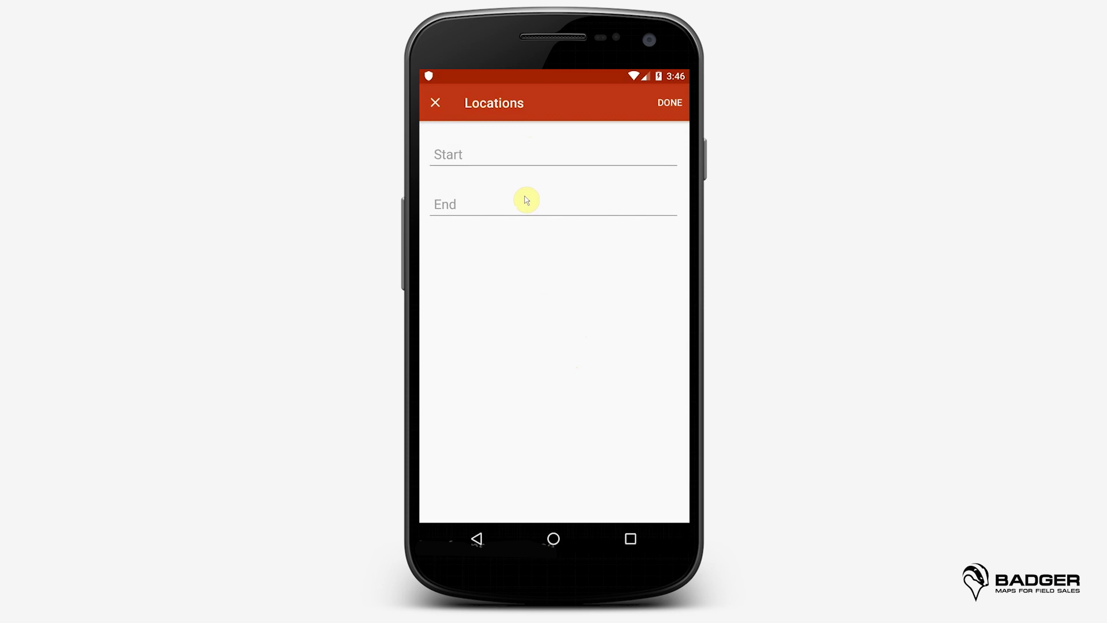
pyautogui.click(436, 102)
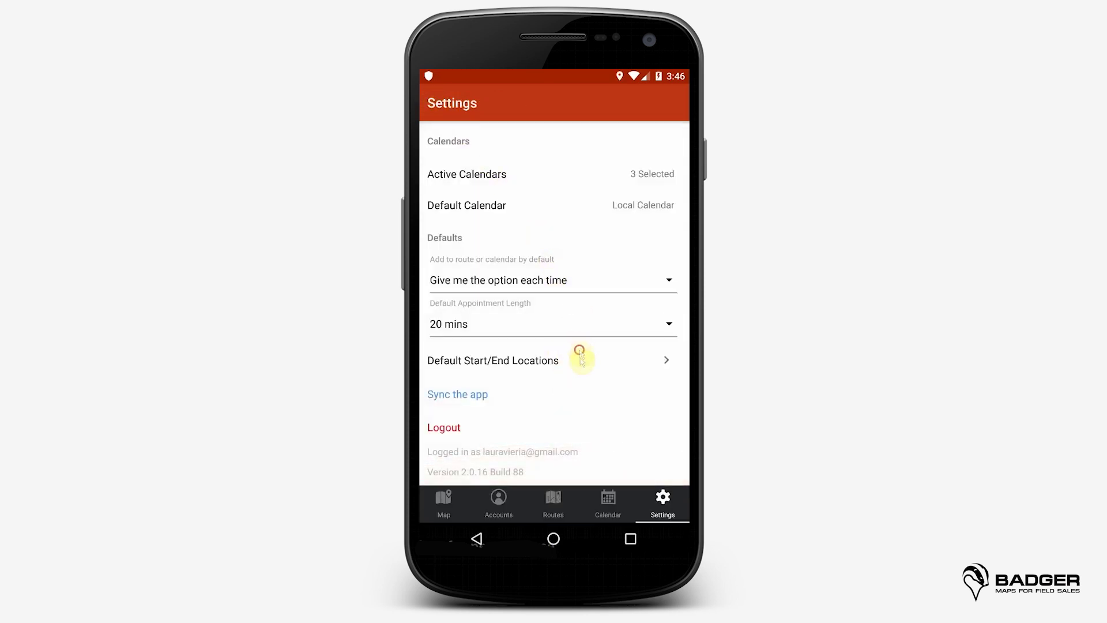
pyautogui.moveTo(579, 352); pyautogui.dragTo(589, 396)
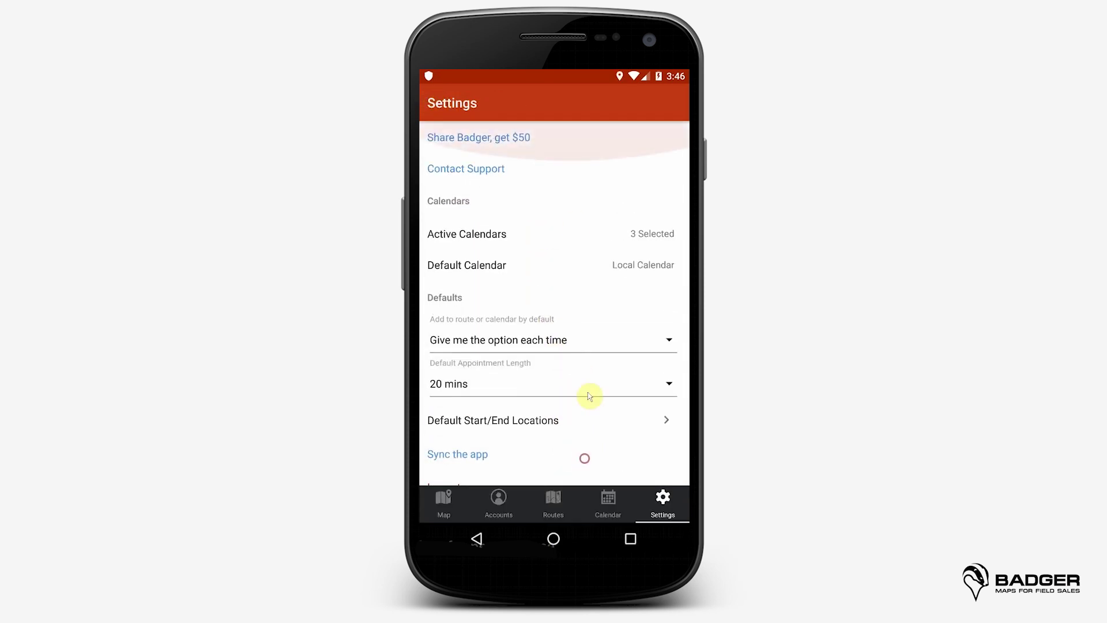
pyautogui.click(515, 138)
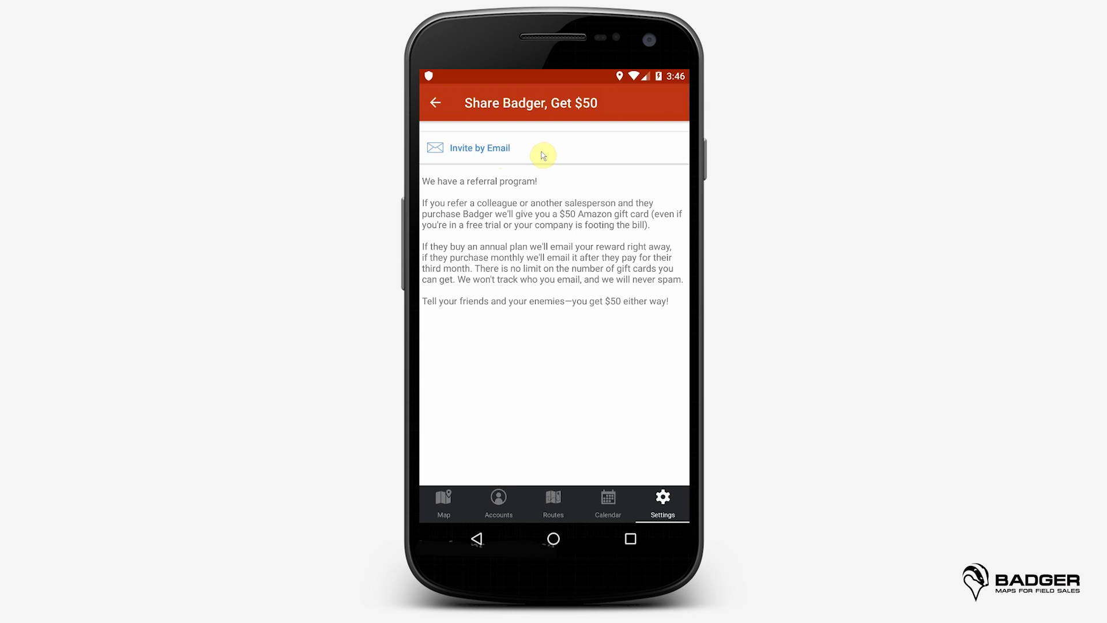
pyautogui.click(435, 102)
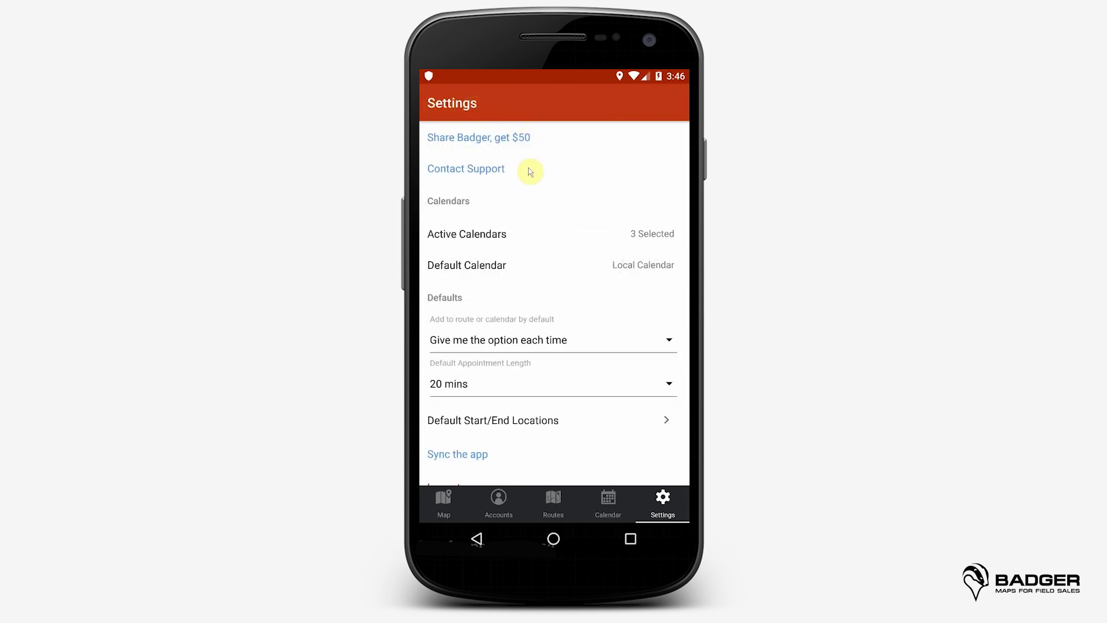
# Step: Open Contact Support and dismiss the share sheet, then run 'Sync the app' and confirm completion
pyautogui.click(494, 170)
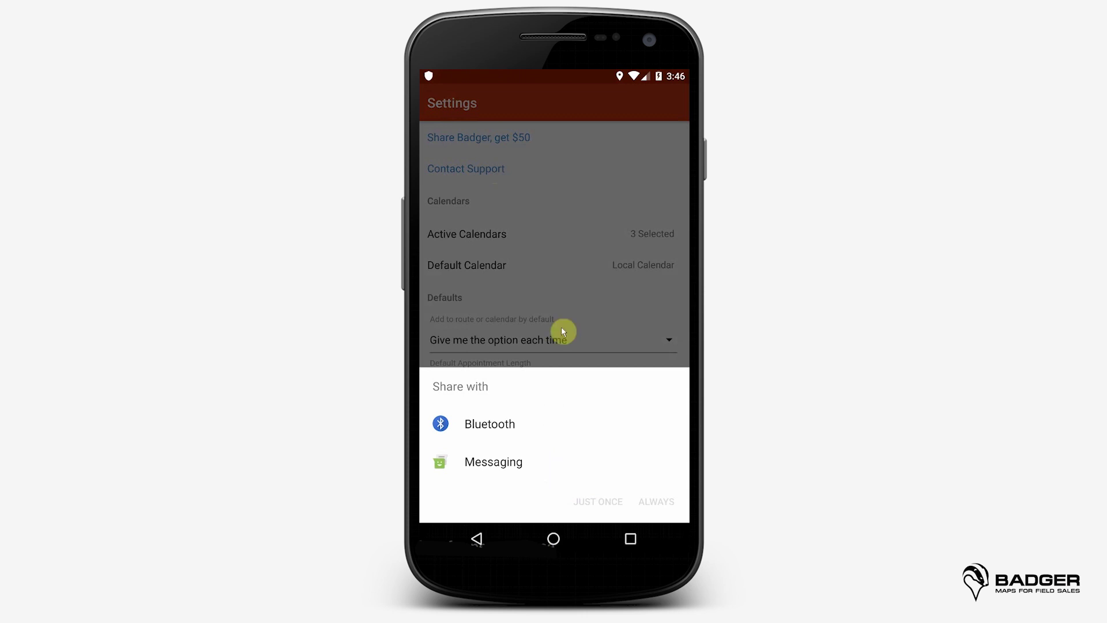
pyautogui.click(553, 205)
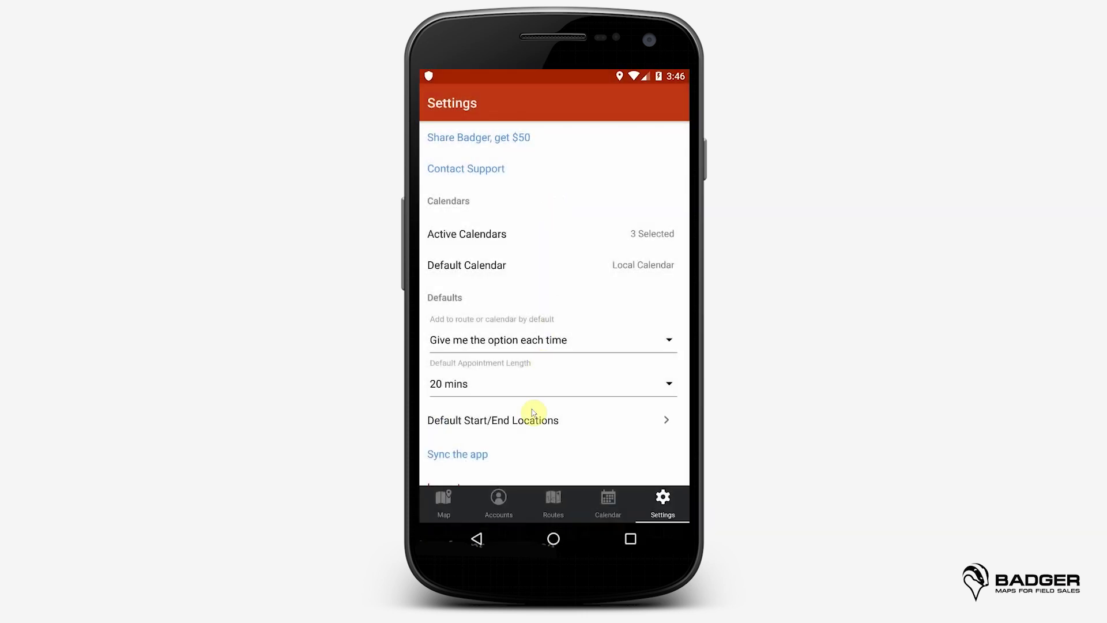
pyautogui.click(464, 456)
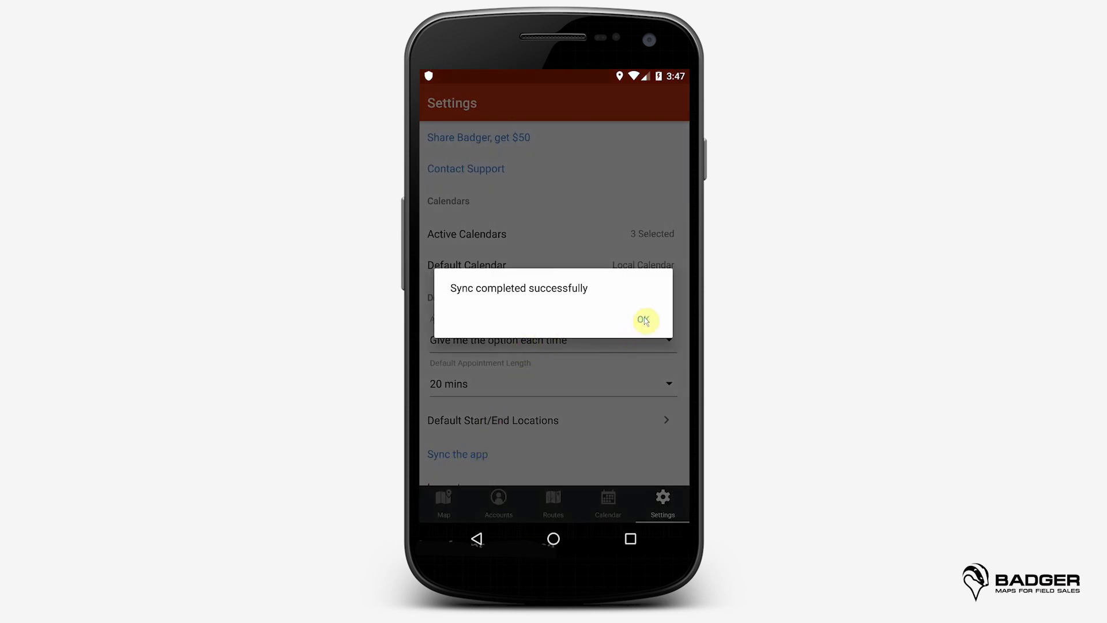
pyautogui.click(644, 320)
pyautogui.moveTo(531, 447); pyautogui.dragTo(542, 356)
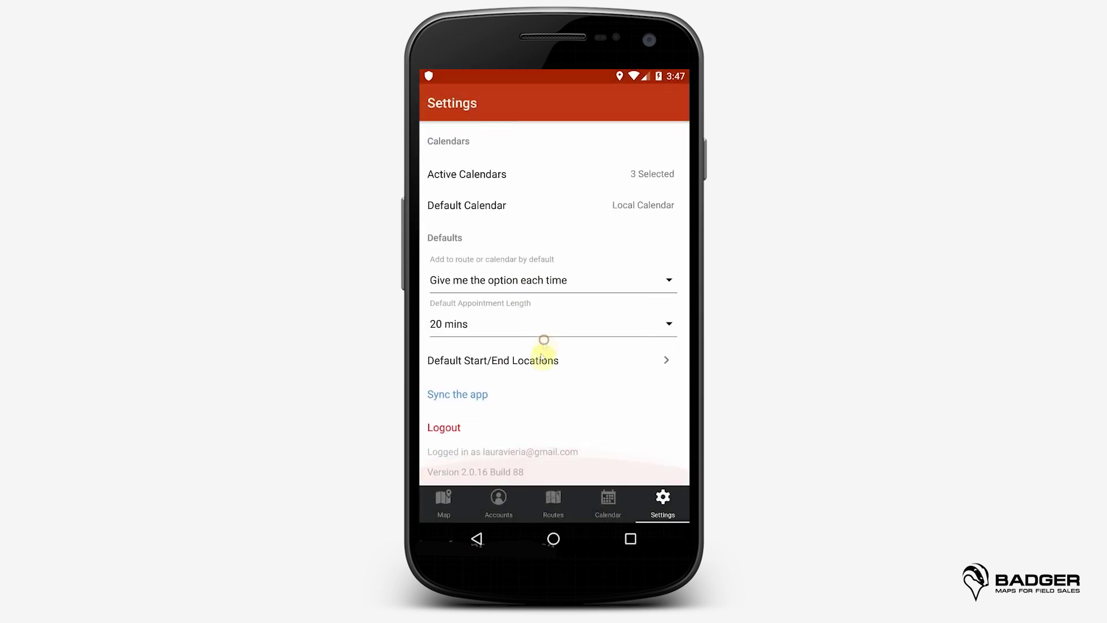